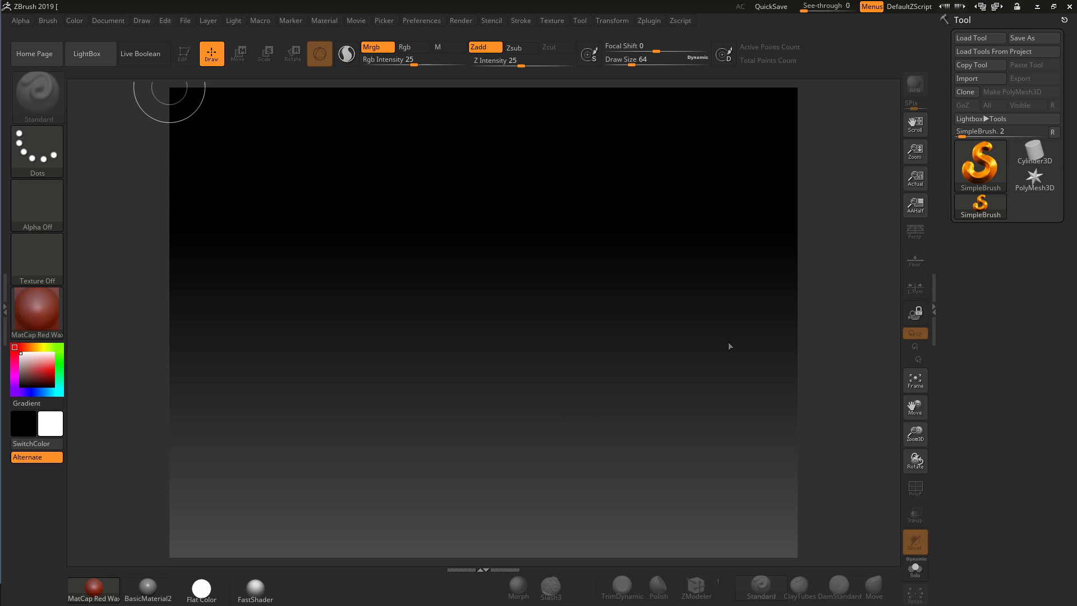
# - Open the tool picker with Quick Pick and 3D Meshes, after briefly toggling LightBox
pyautogui.click(982, 167)
pyautogui.press(',')
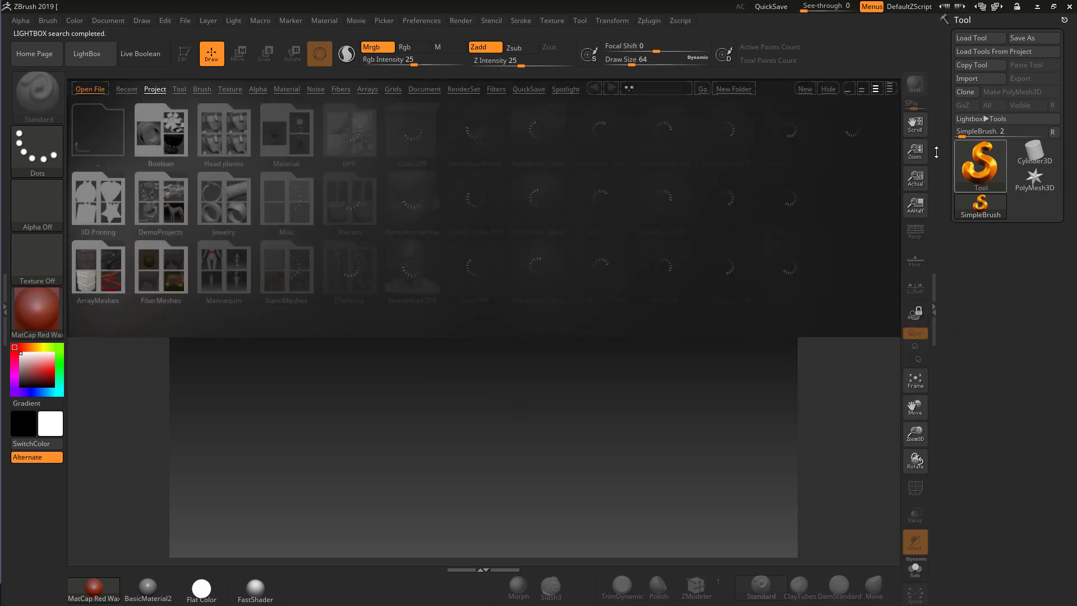
pyautogui.press(',')
pyautogui.click(980, 165)
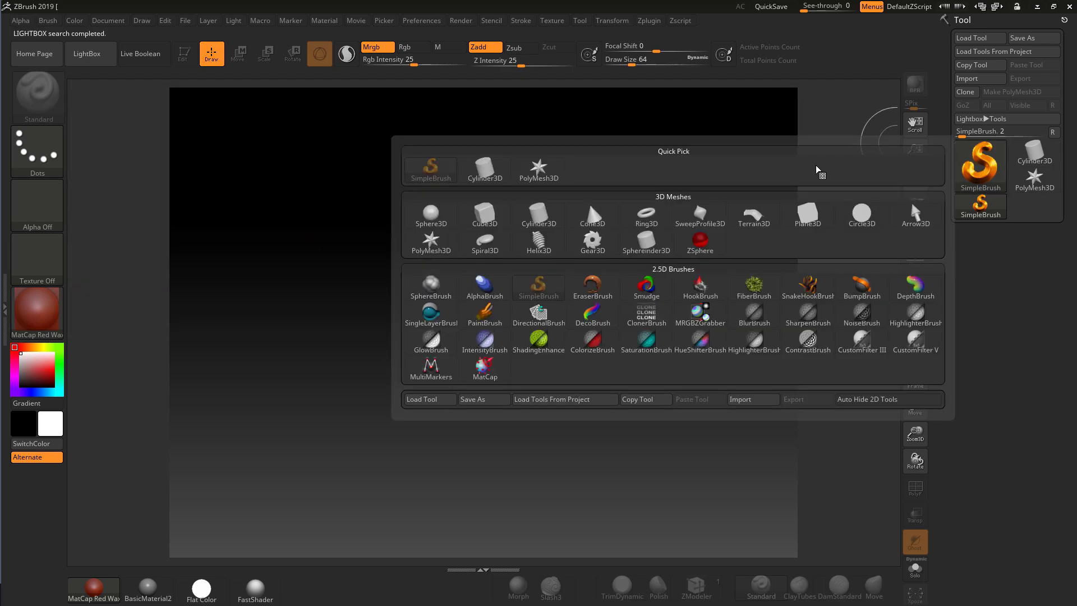
# - Place an editable Cylinder3D on the canvas and show its Initialize settings with wireframe
pyautogui.click(538, 215)
pyautogui.moveTo(452, 273)
pyautogui.mouseDown()
pyautogui.moveTo(469, 413)
pyautogui.moveTo(452, 460)
pyautogui.mouseUp()
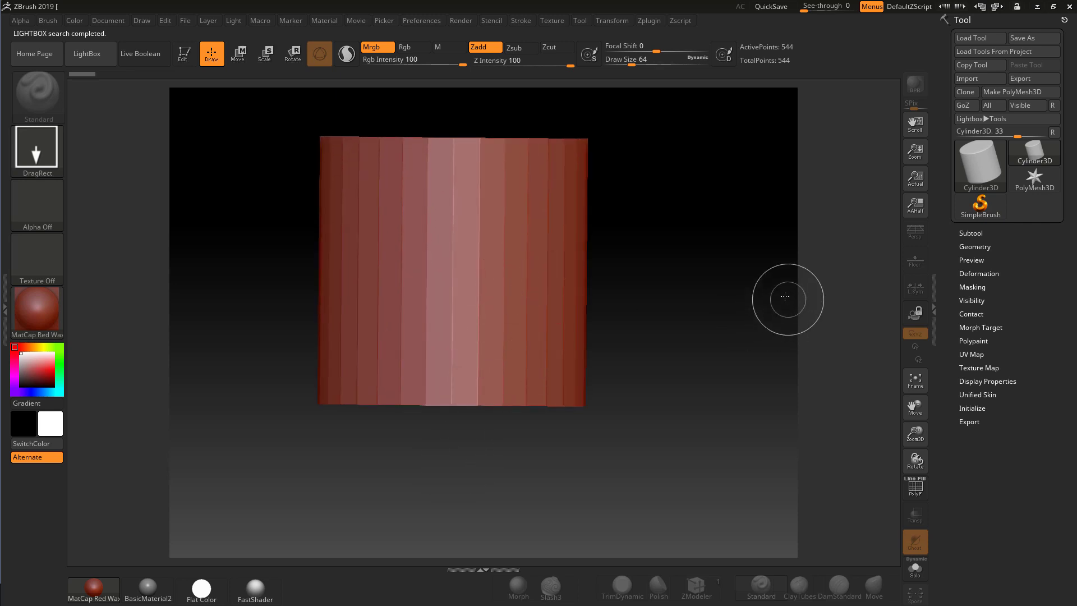
pyautogui.click(183, 53)
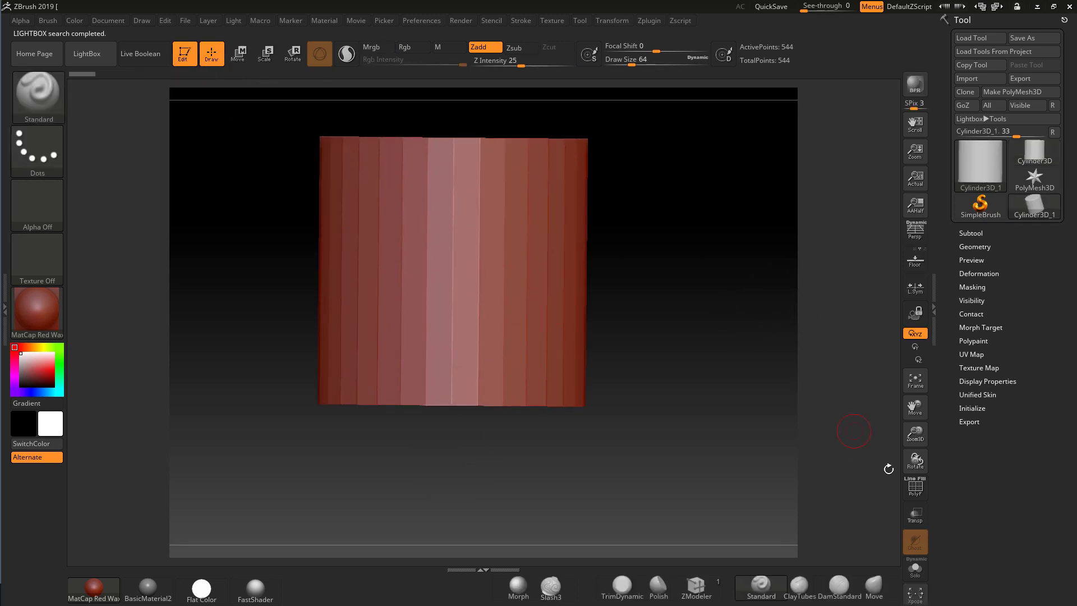
pyautogui.click(974, 408)
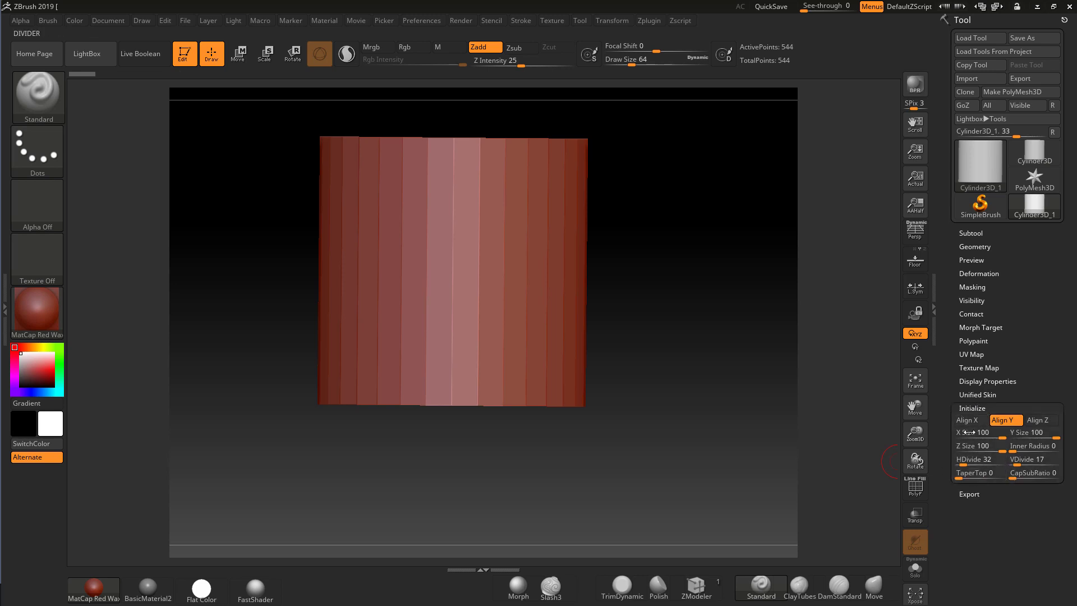
pyautogui.click(915, 486)
pyautogui.moveTo(787, 429); pyautogui.dragTo(779, 459)
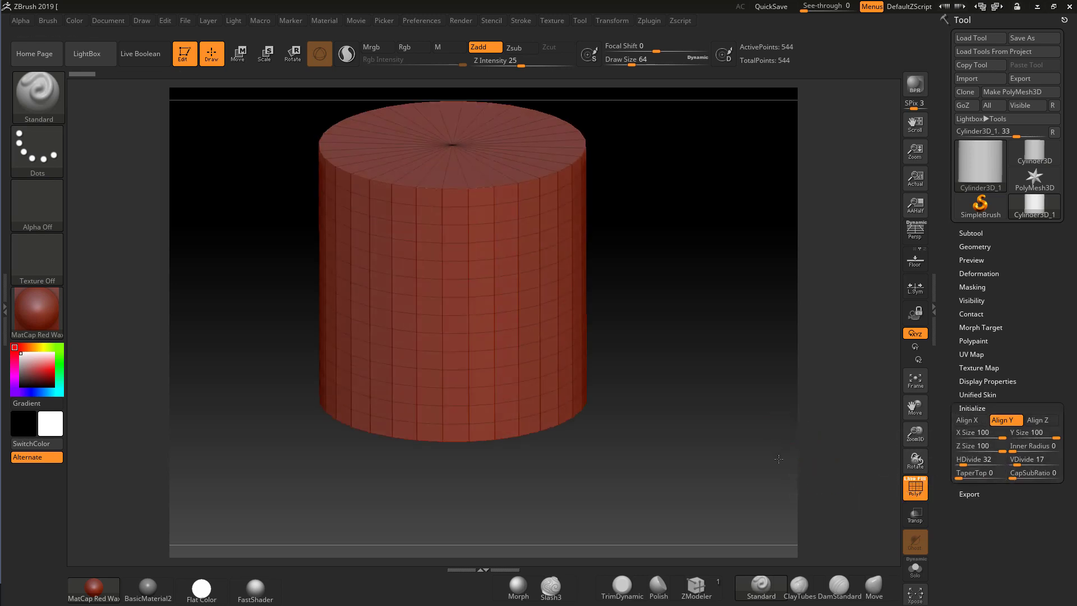
pyautogui.moveTo(765, 409); pyautogui.dragTo(841, 464)
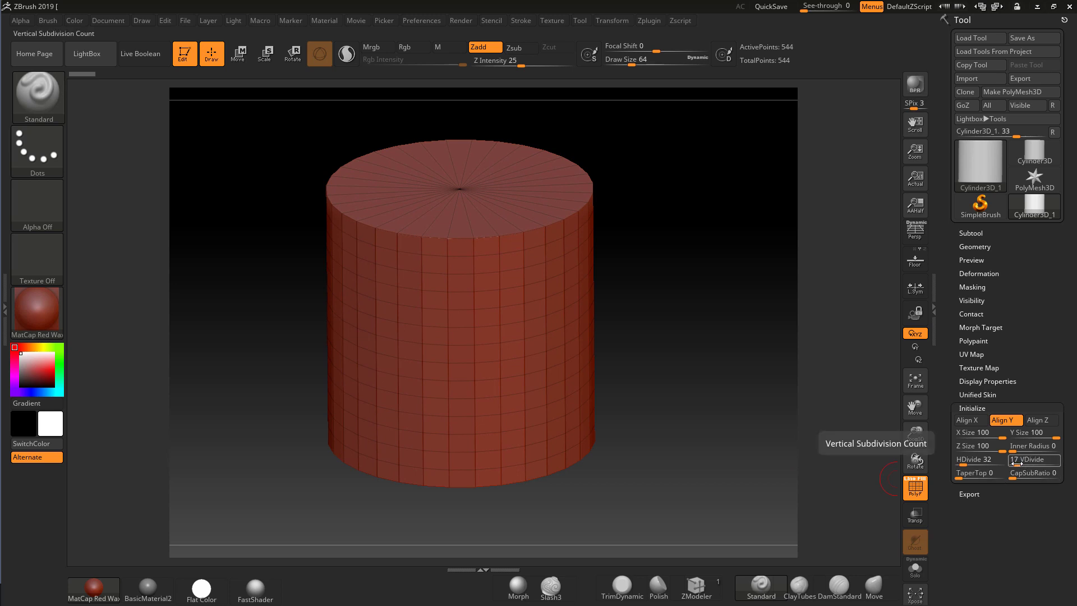
# - Lower VDivide to 4 and set Z Size to 25, flattening it into a disc
pyautogui.moveTo(1017, 464); pyautogui.dragTo(1004, 464)
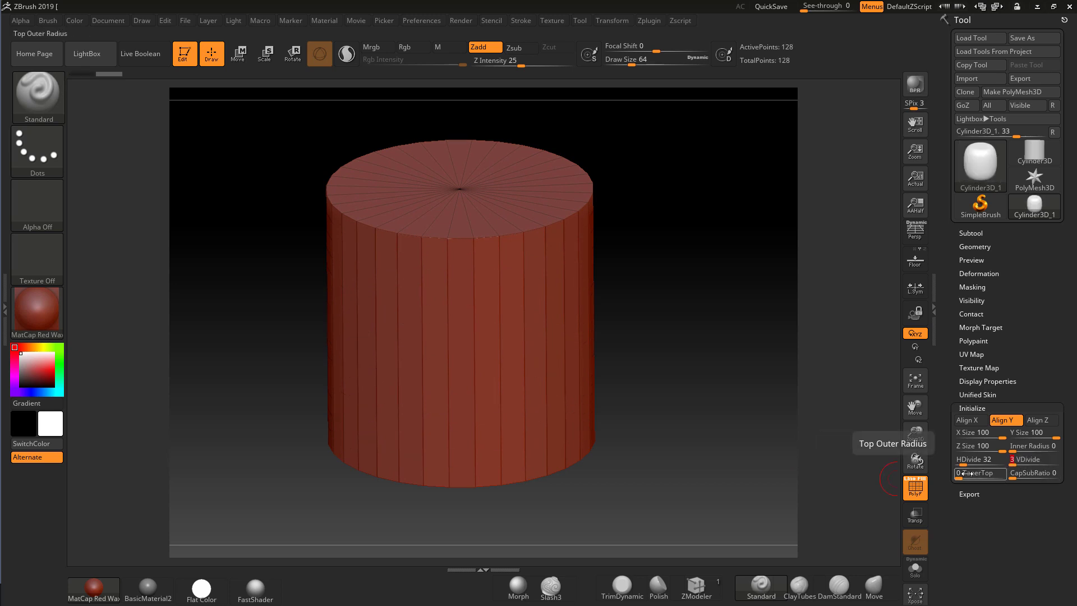
pyautogui.moveTo(998, 451); pyautogui.dragTo(960, 446)
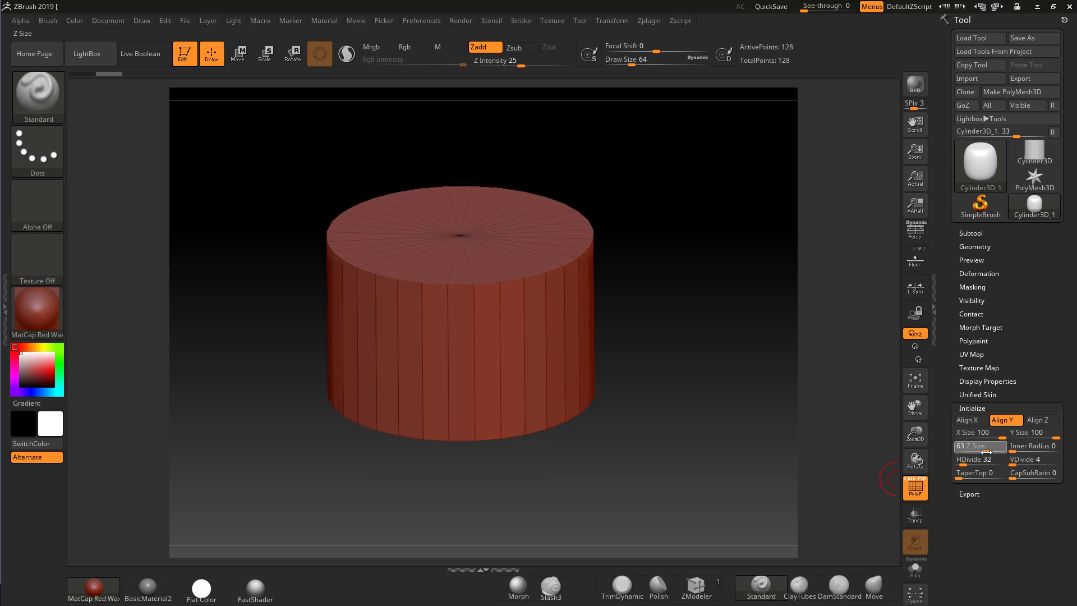
pyautogui.write('50')
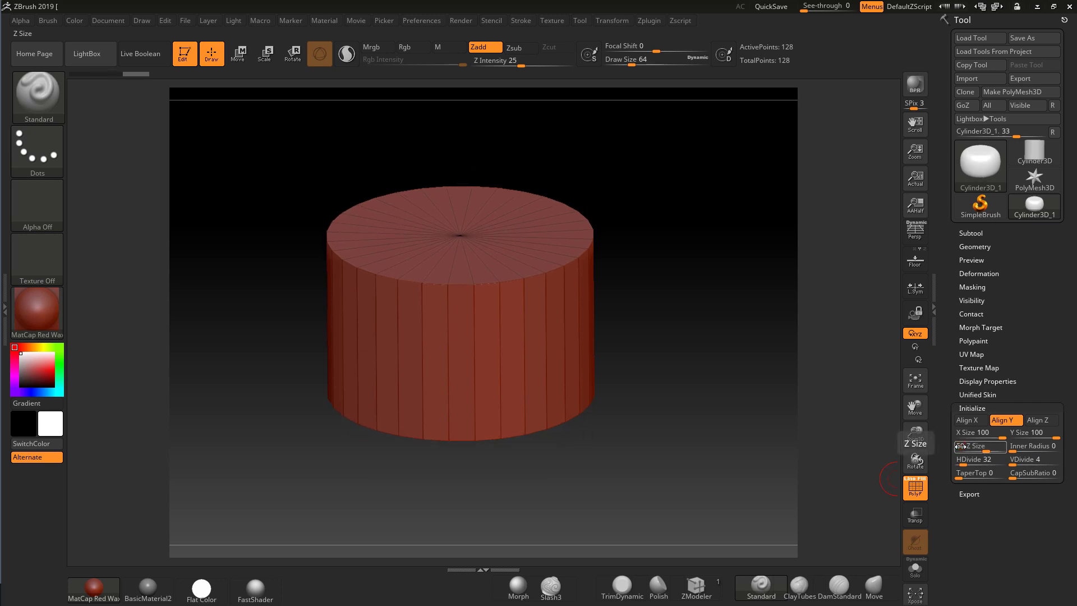
pyautogui.press('Return')
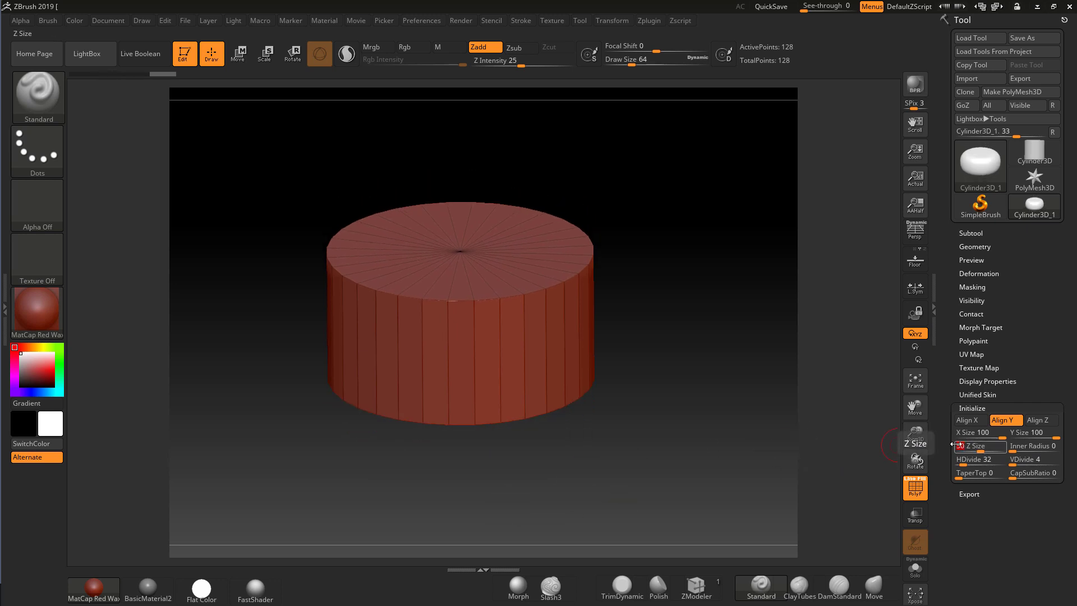
pyautogui.write('25')
pyautogui.press('Return')
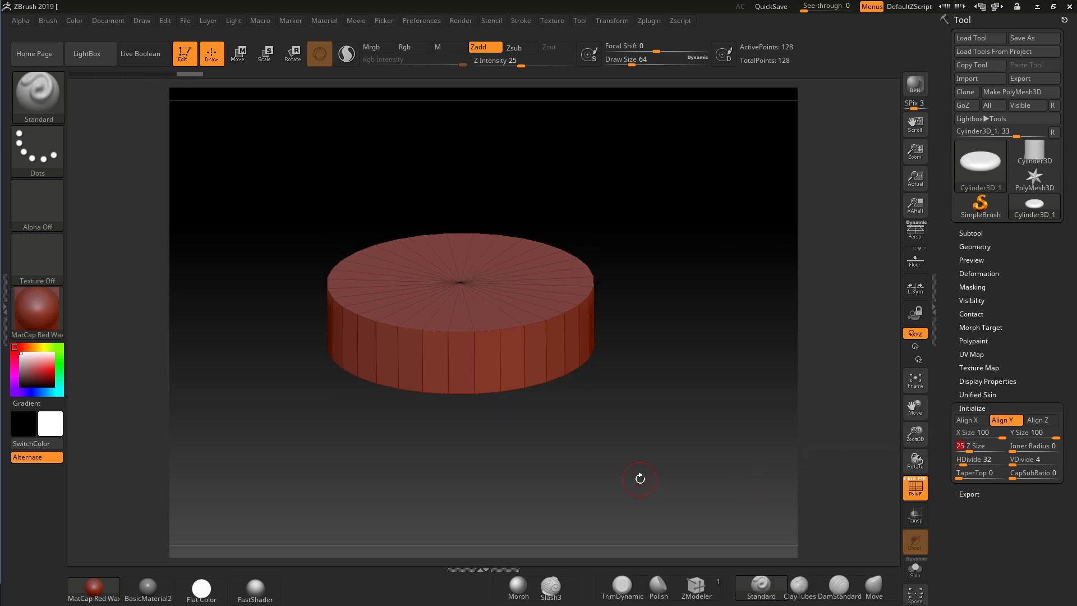
# - Turn off the gizmo and convert the disc into PolyMesh3D PM3D_Cylinder3D_1
pyautogui.moveTo(709, 414); pyautogui.dragTo(622, 335)
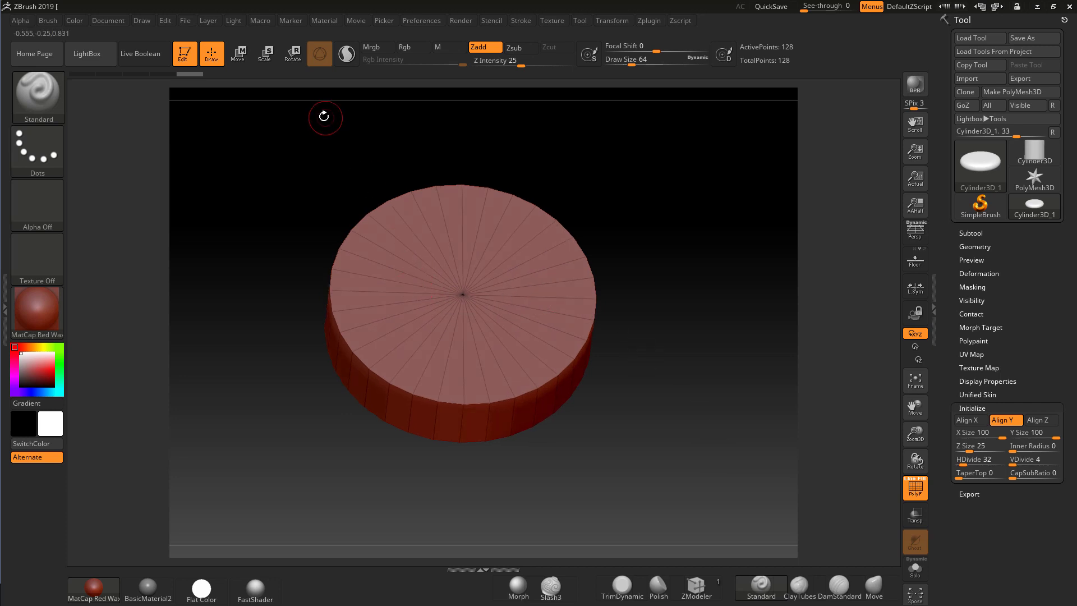
pyautogui.click(246, 53)
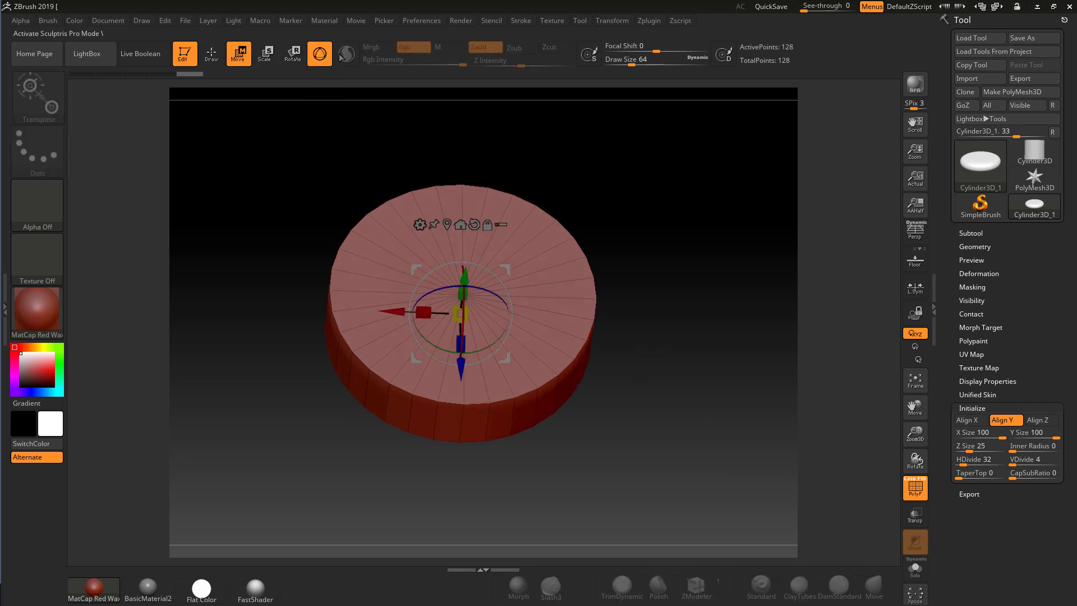
pyautogui.click(322, 57)
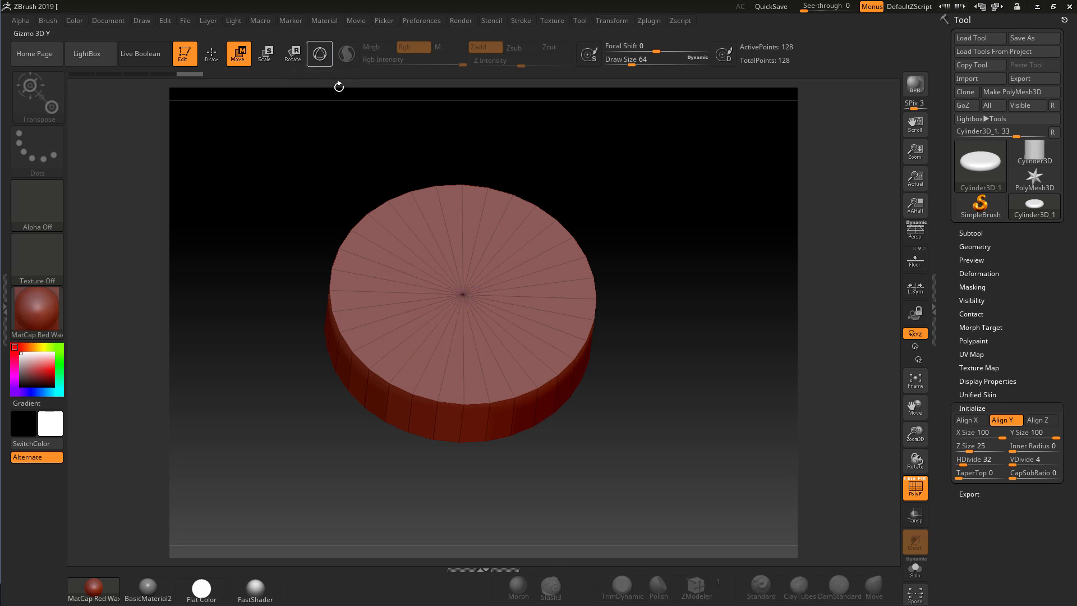
pyautogui.keyDown('shift'); pyautogui.moveTo(643, 204); pyautogui.dragTo(673, 295); pyautogui.keyUp('shift')
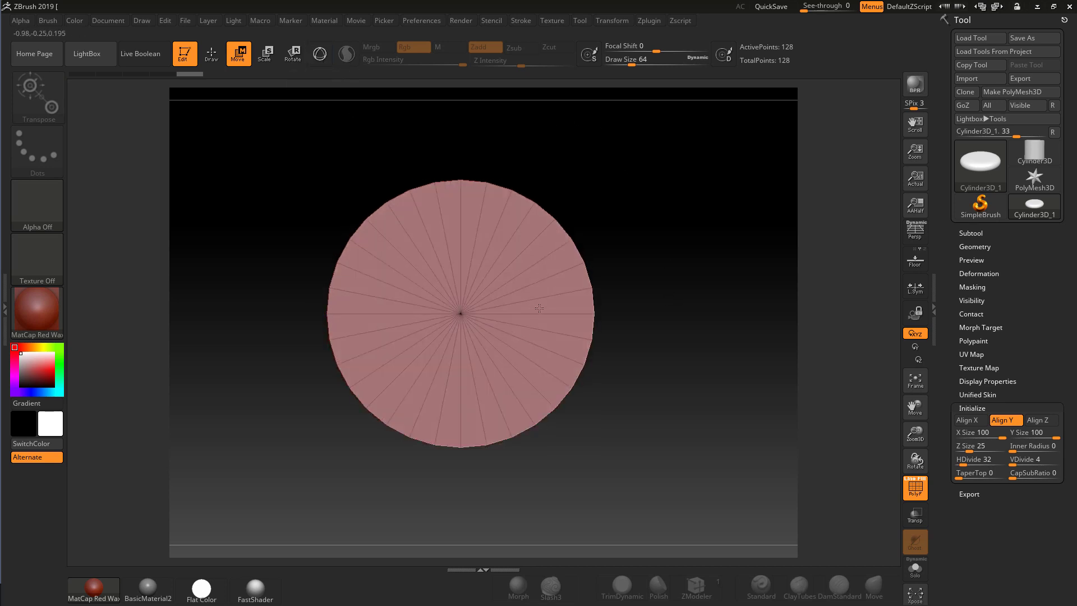
pyautogui.moveTo(831, 353); pyautogui.dragTo(755, 316)
pyautogui.click(990, 91)
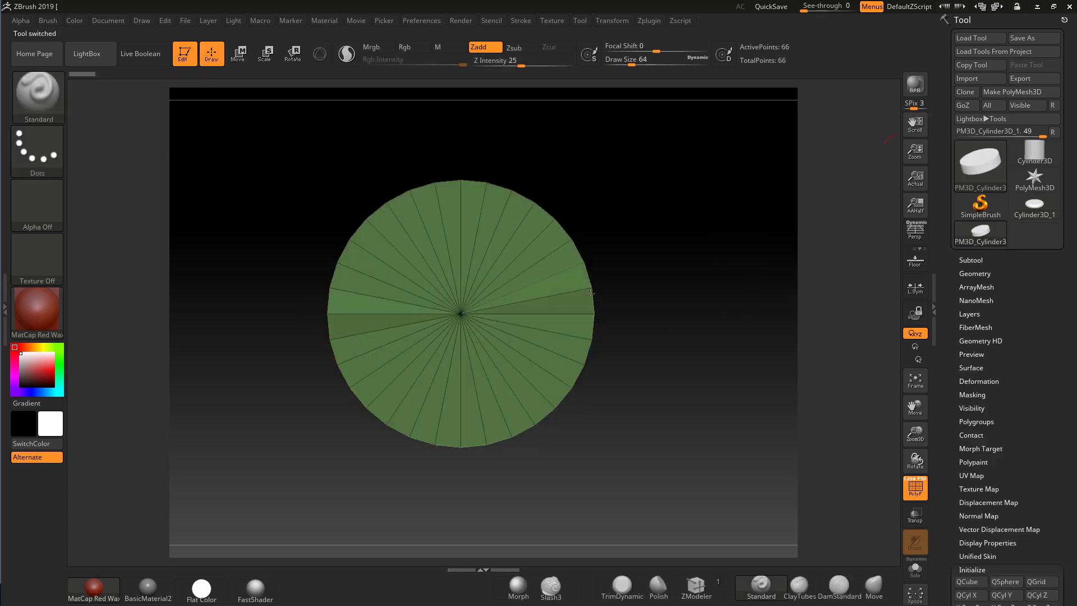
# - Undo a stray stroke and drag a Move transpose line across the disc's full diameter
pyautogui.moveTo(590, 294); pyautogui.dragTo(589, 294)
pyautogui.hotkey('ctrl', 'z')
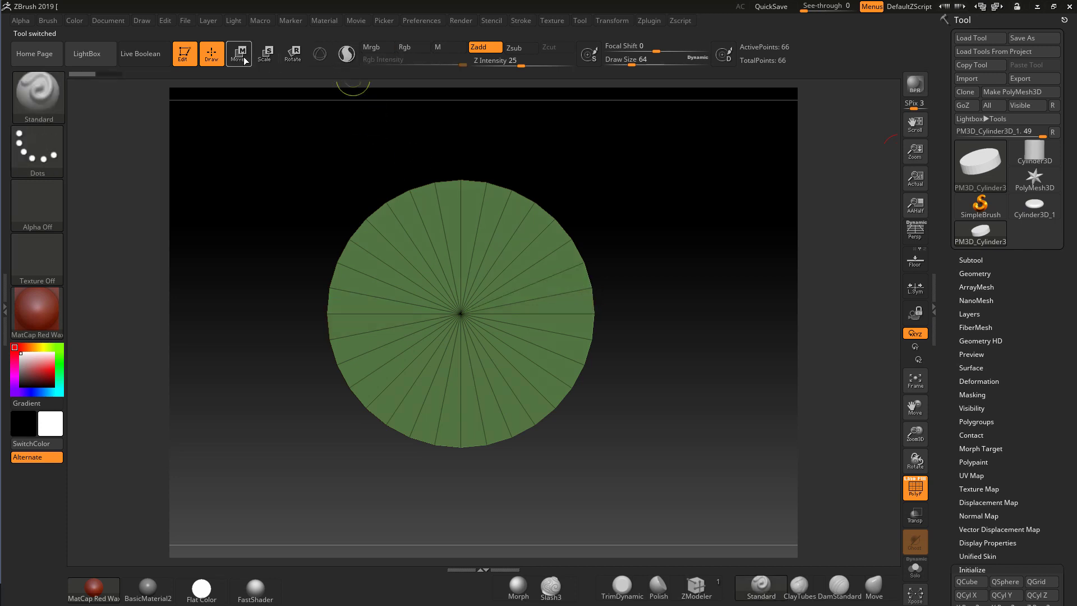
pyautogui.click(243, 56)
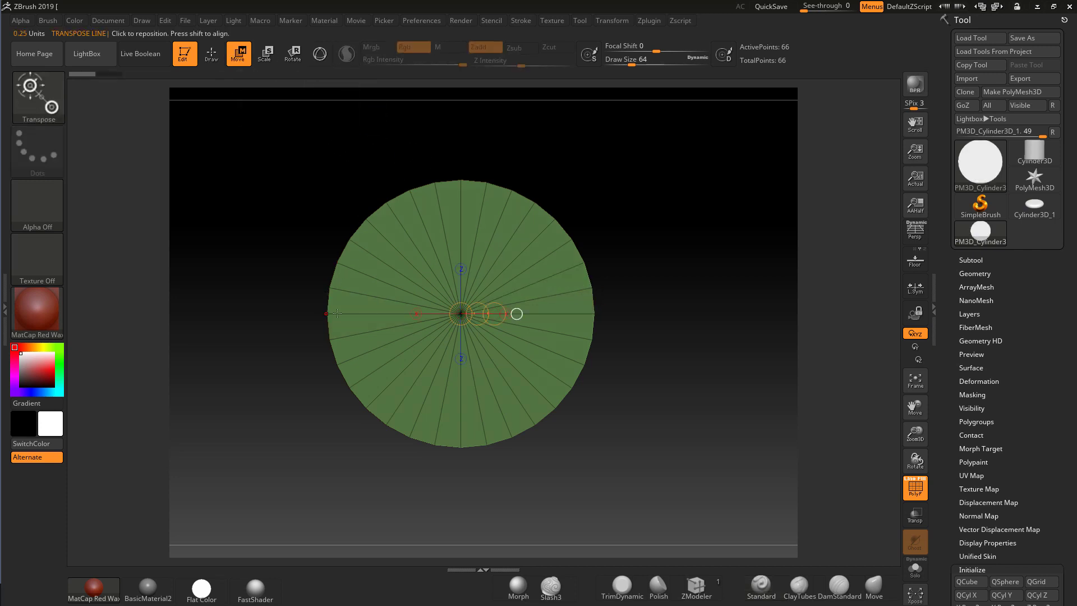
pyautogui.moveTo(326, 313); pyautogui.dragTo(594, 314)
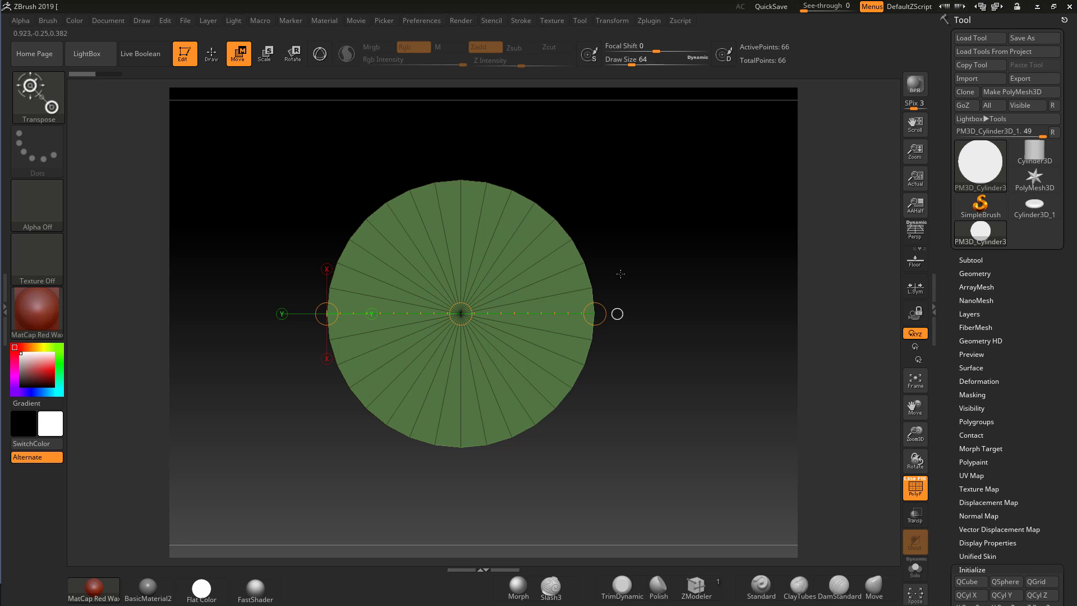
pyautogui.moveTo(664, 271); pyautogui.dragTo(700, 299)
pyautogui.keyDown('alt'); pyautogui.moveTo(701, 258); pyautogui.dragTo(719, 267); pyautogui.keyUp('alt')
pyautogui.moveTo(779, 313); pyautogui.dragTo(744, 264)
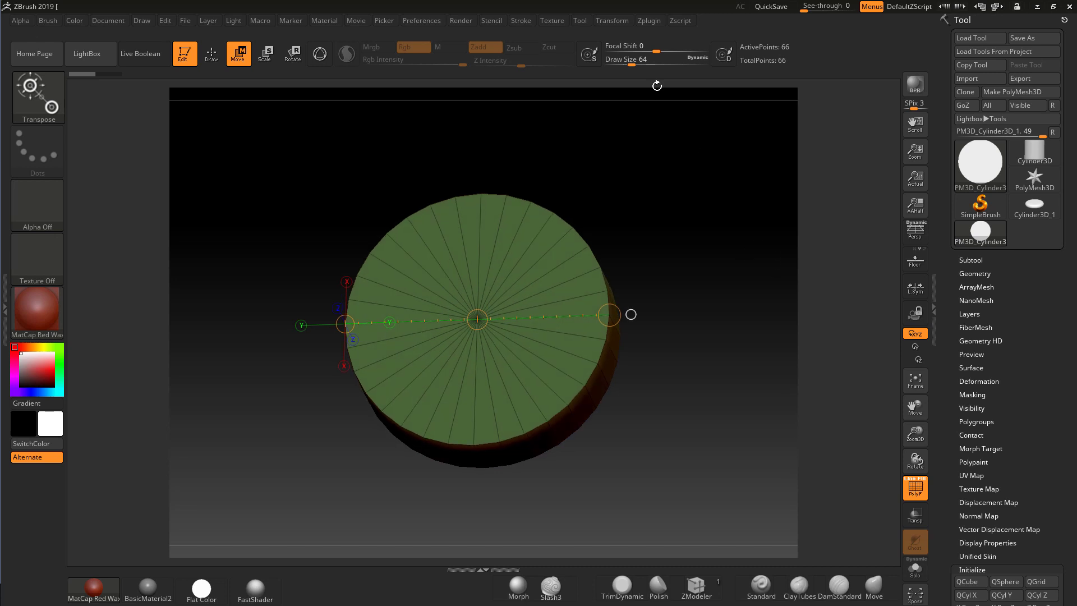
# - Expand Zplugin > Scale Master, turn on the floor grid, and return to Draw mode
pyautogui.click(649, 21)
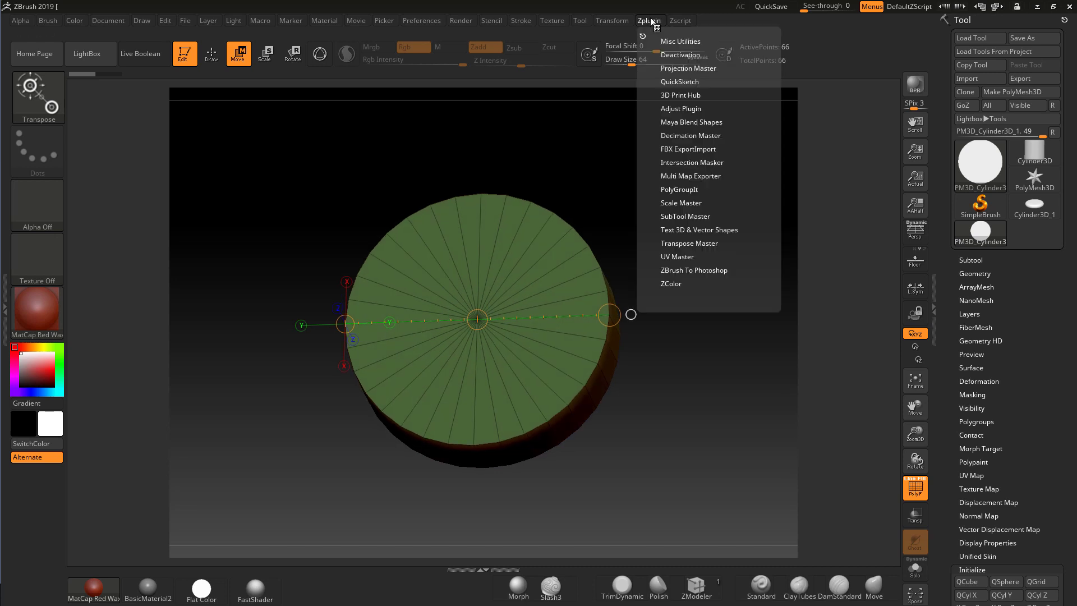
pyautogui.click(678, 203)
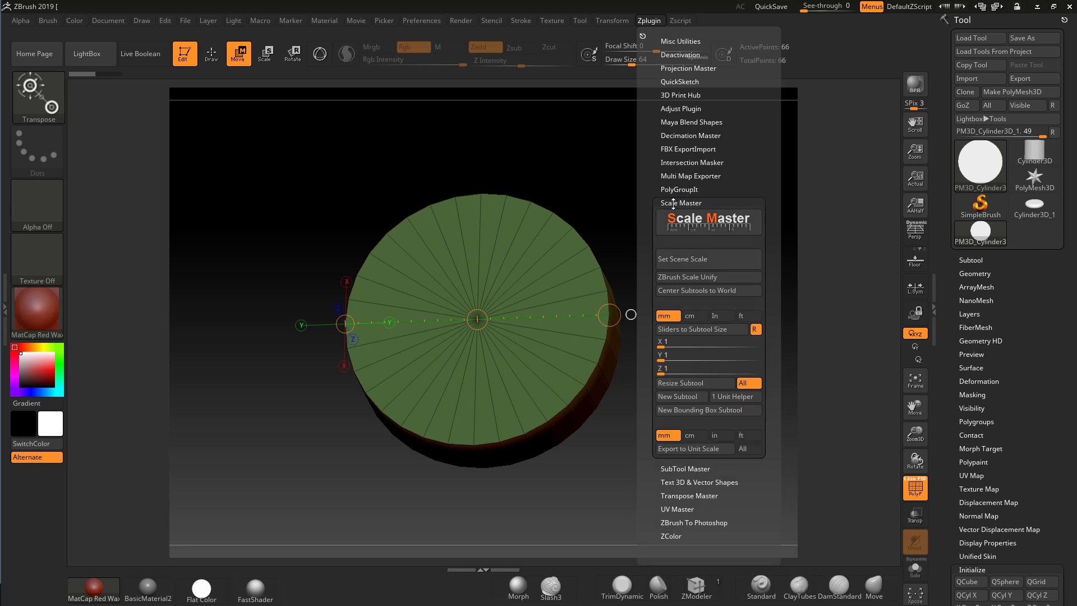
pyautogui.click(915, 259)
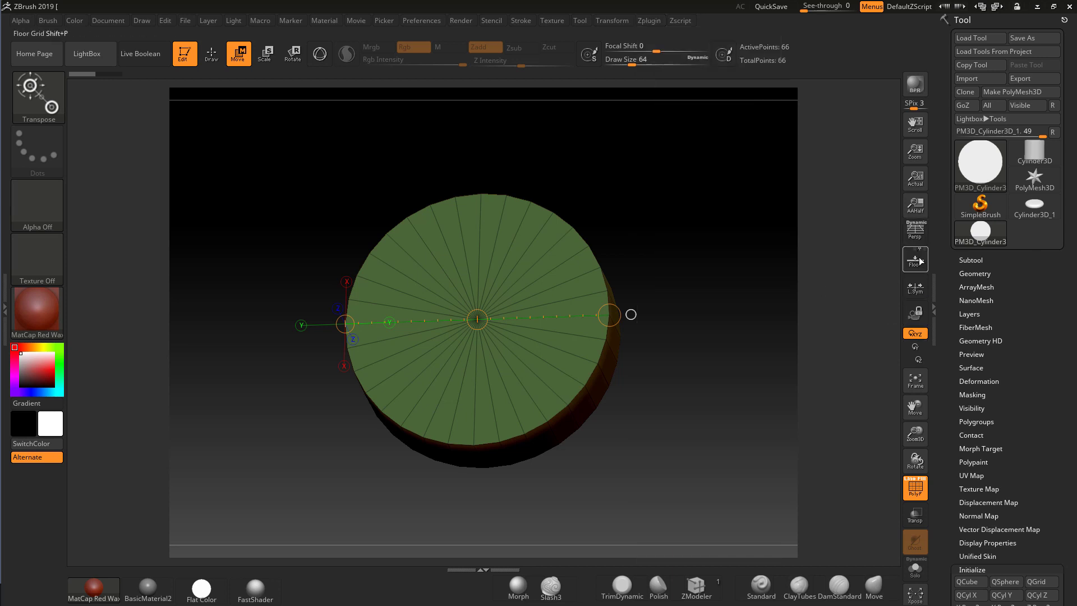
pyautogui.keyDown('alt'); pyautogui.moveTo(833, 301); pyautogui.dragTo(740, 287); pyautogui.keyUp('alt')
pyautogui.click(211, 53)
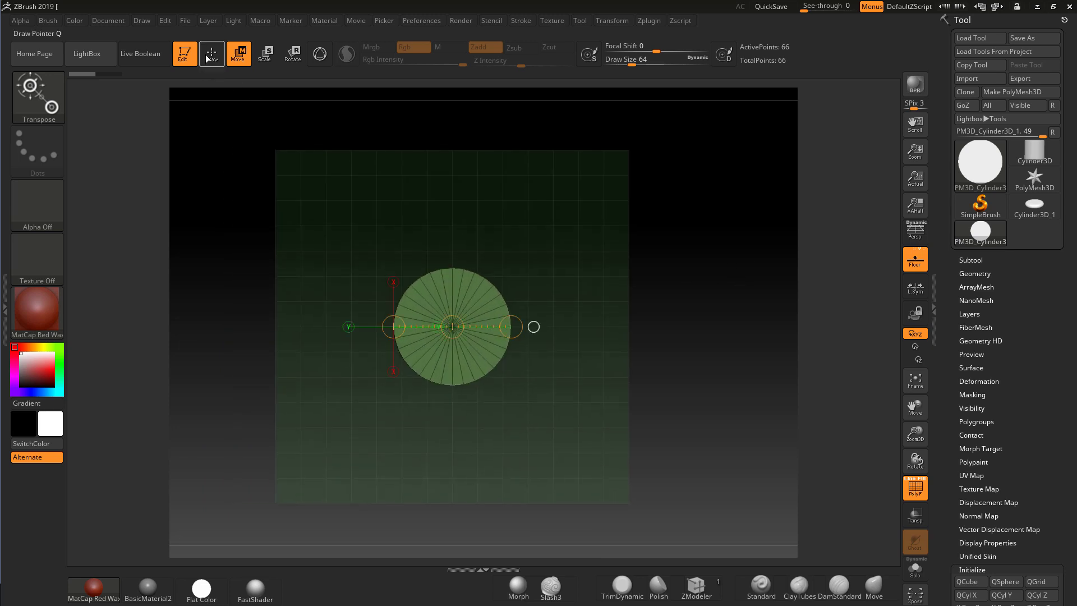
pyautogui.click(650, 20)
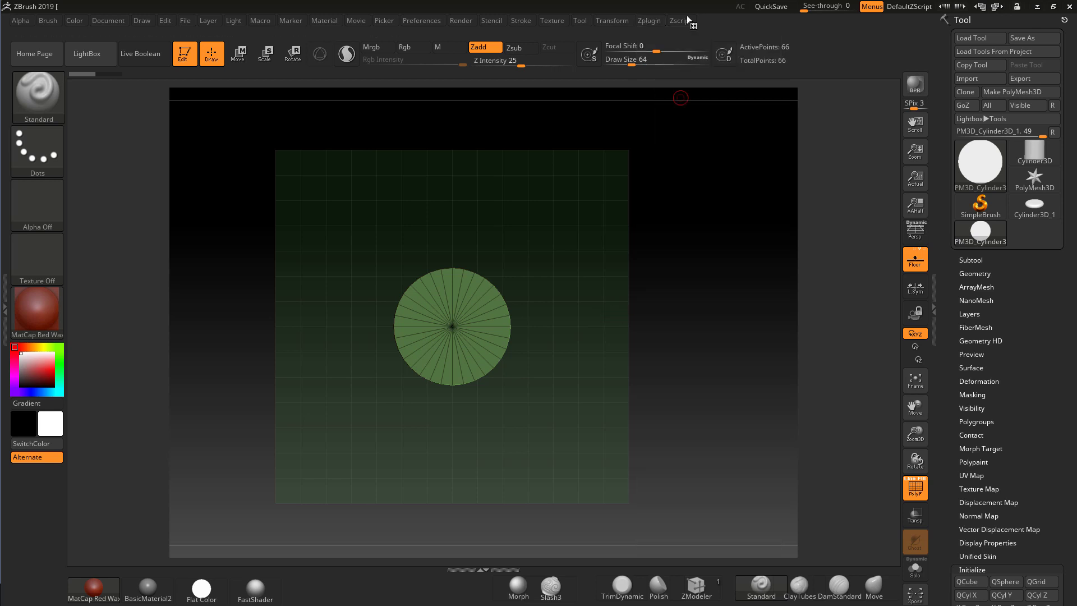
pyautogui.click(650, 20)
# - Move the disc left with the gizmo, then recentre it at world origin via Scale Master
pyautogui.click(245, 53)
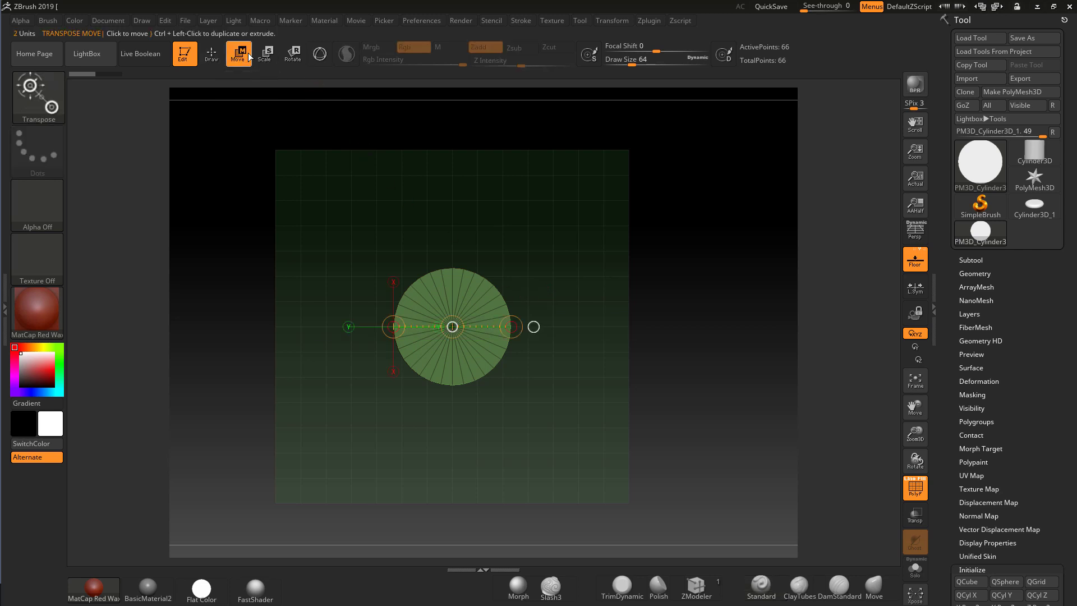
pyautogui.click(325, 59)
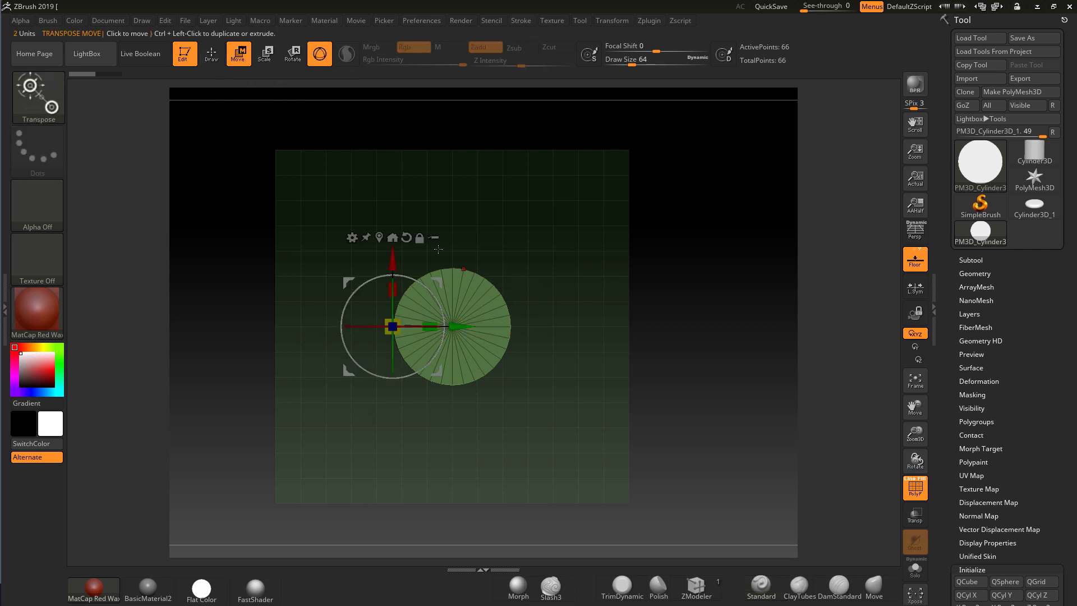
pyautogui.click(380, 238)
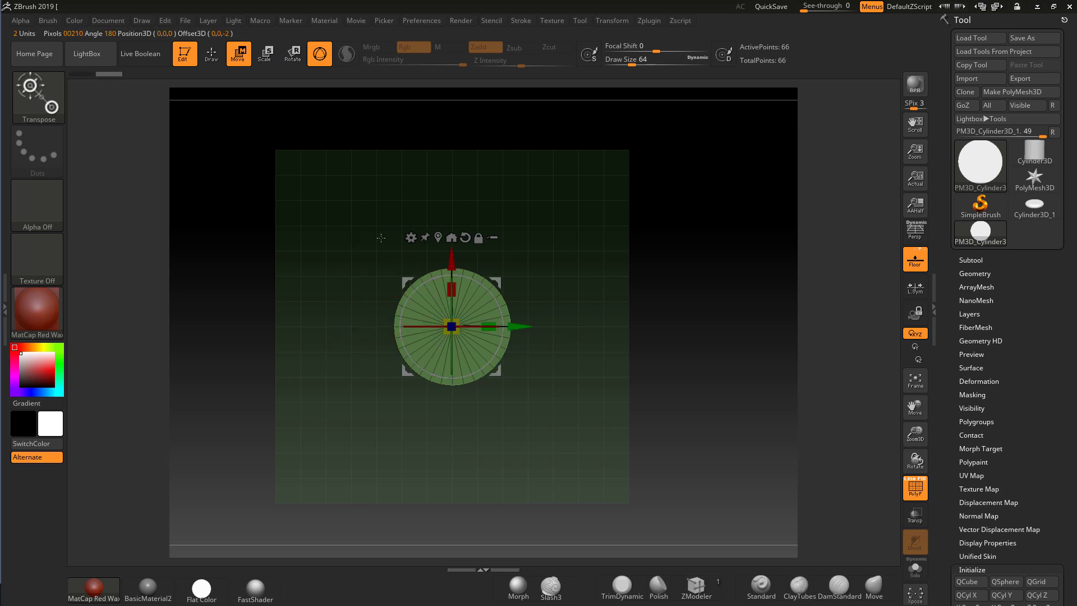
pyautogui.moveTo(513, 327); pyautogui.dragTo(371, 330)
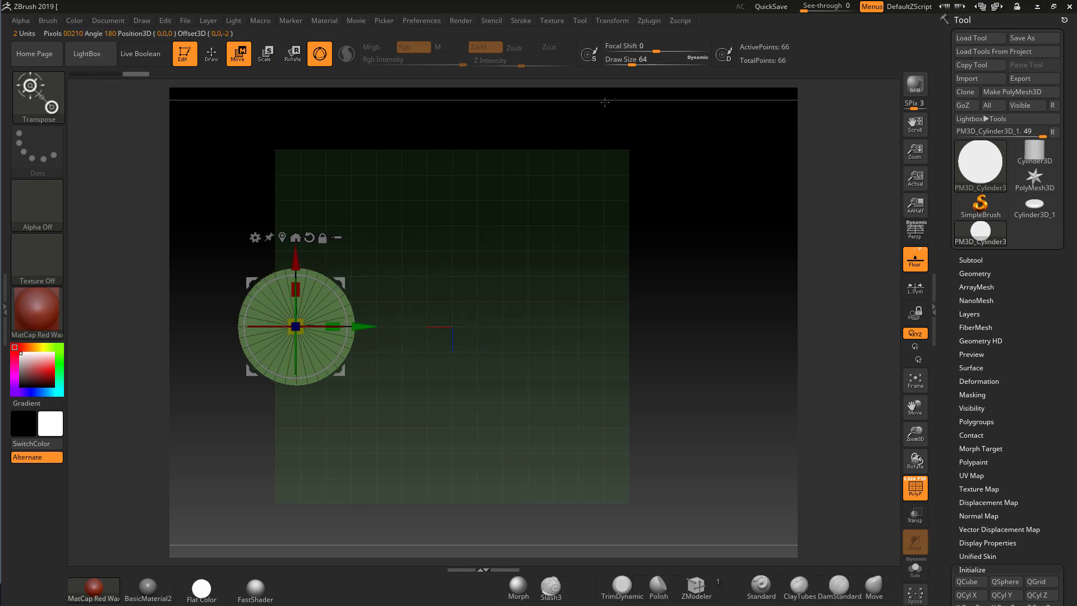
pyautogui.click(645, 21)
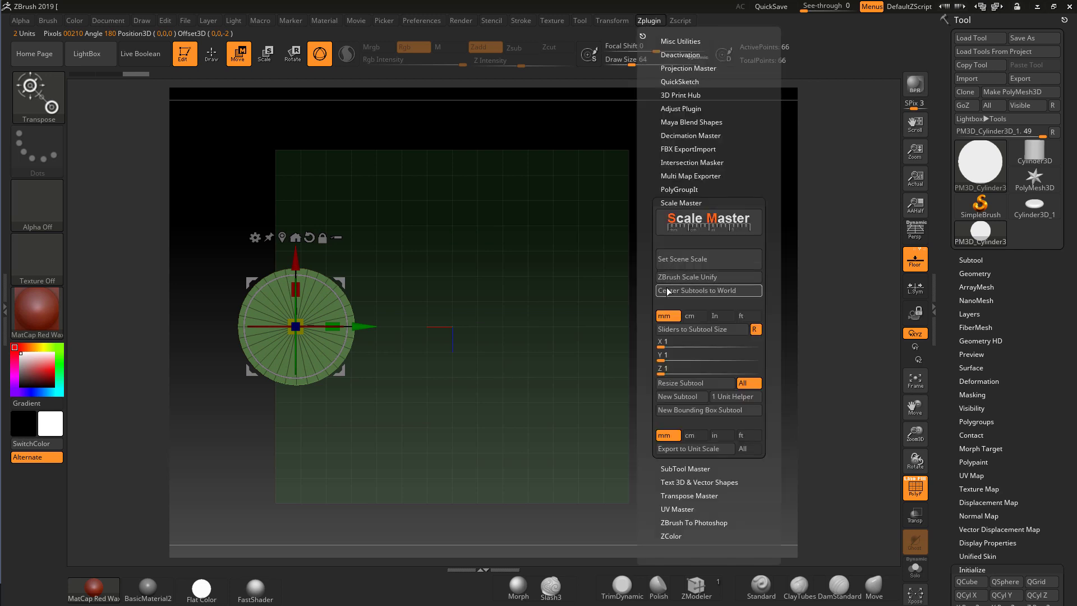
pyautogui.click(696, 291)
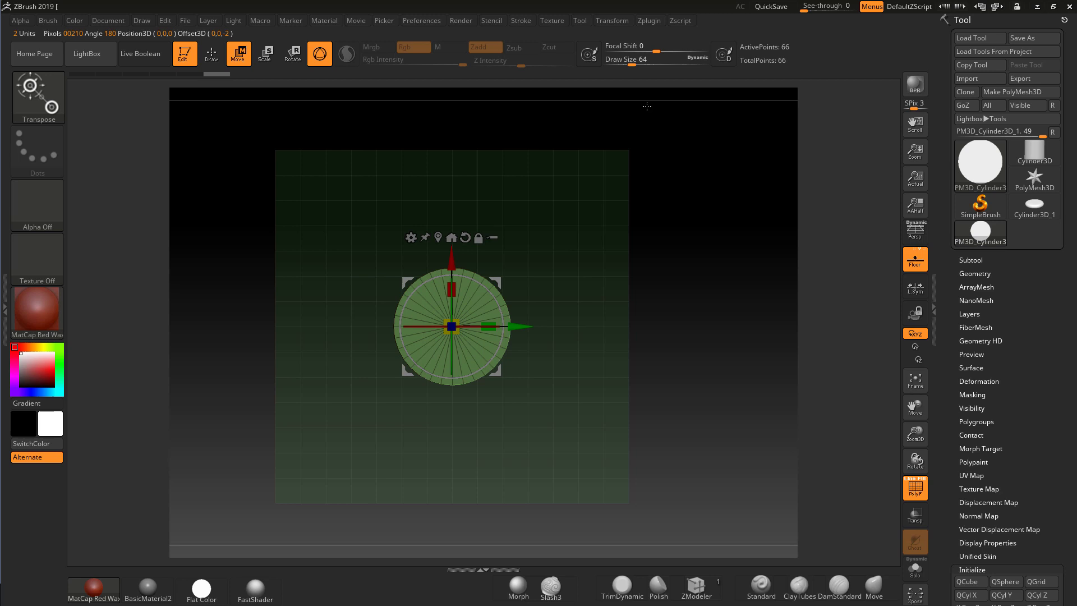
pyautogui.click(648, 21)
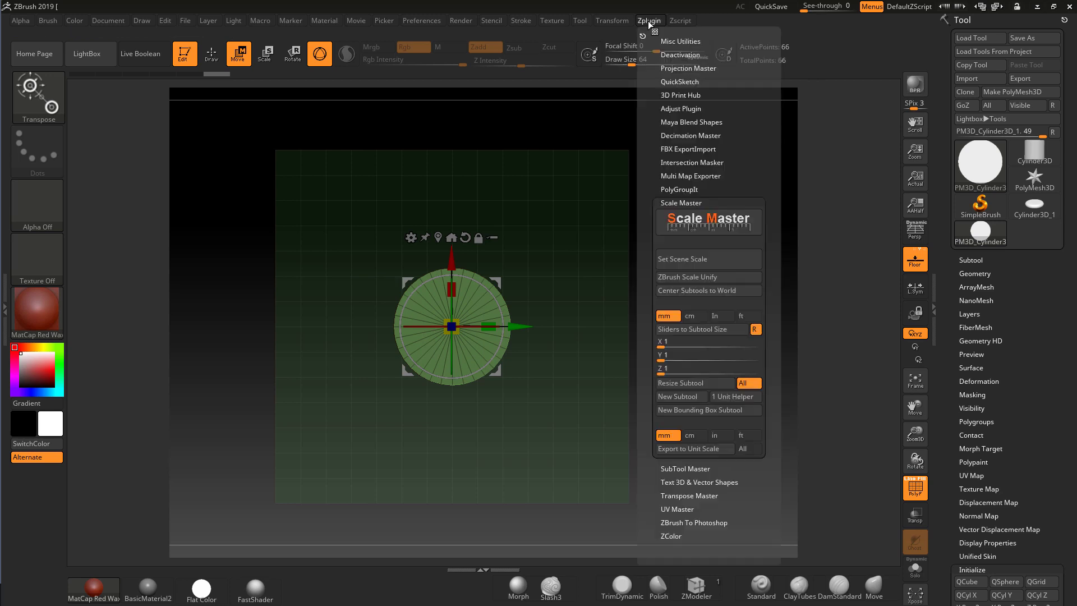
# - Use Set Scene Scale to pick 2.00 x 0.50 x 2.00 mm, then turn the gizmo off
pyautogui.click(688, 258)
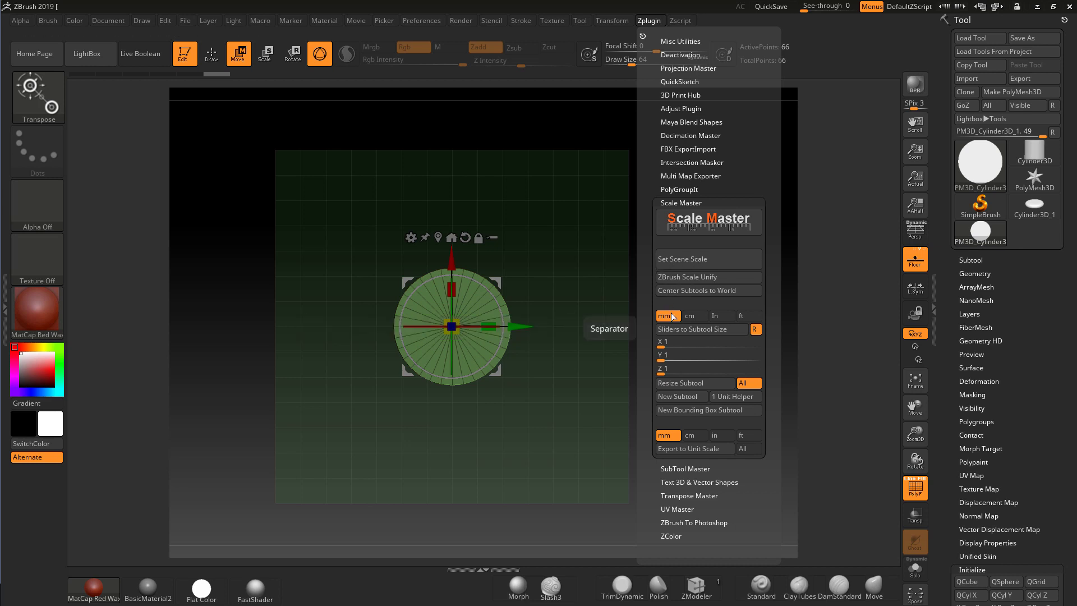
pyautogui.click(684, 259)
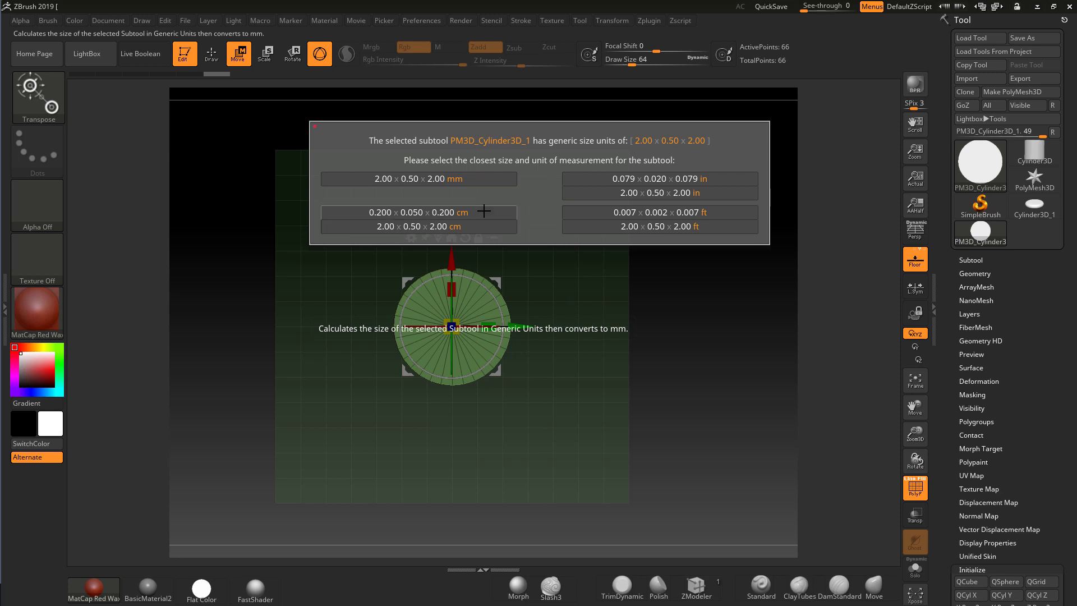
pyautogui.click(444, 178)
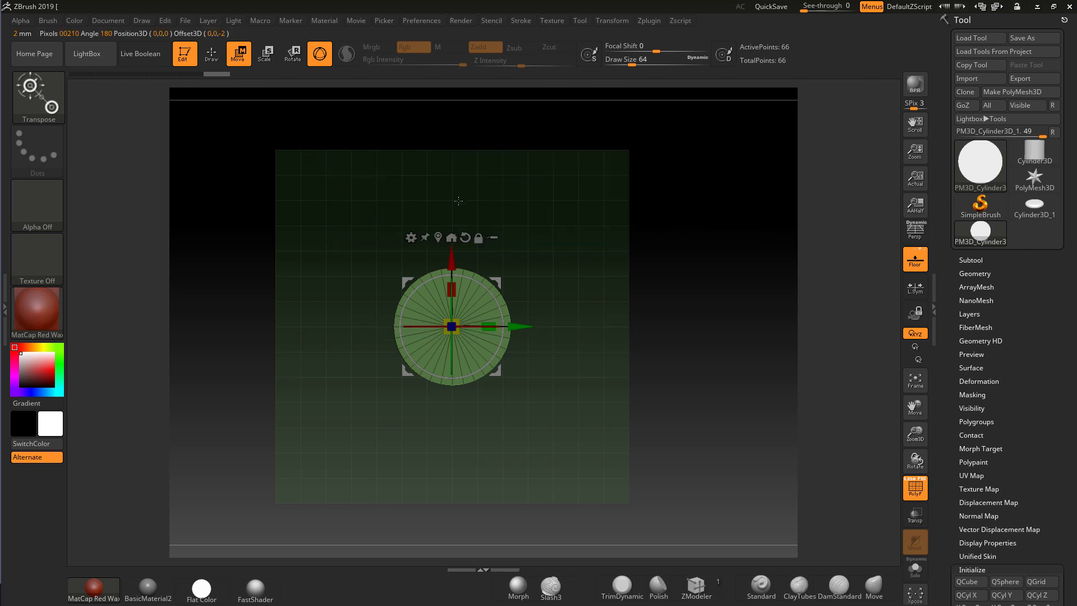
pyautogui.click(319, 54)
# - Frame the disc, drag a transpose line across its width, and reopen Scale Master
pyautogui.press('f')
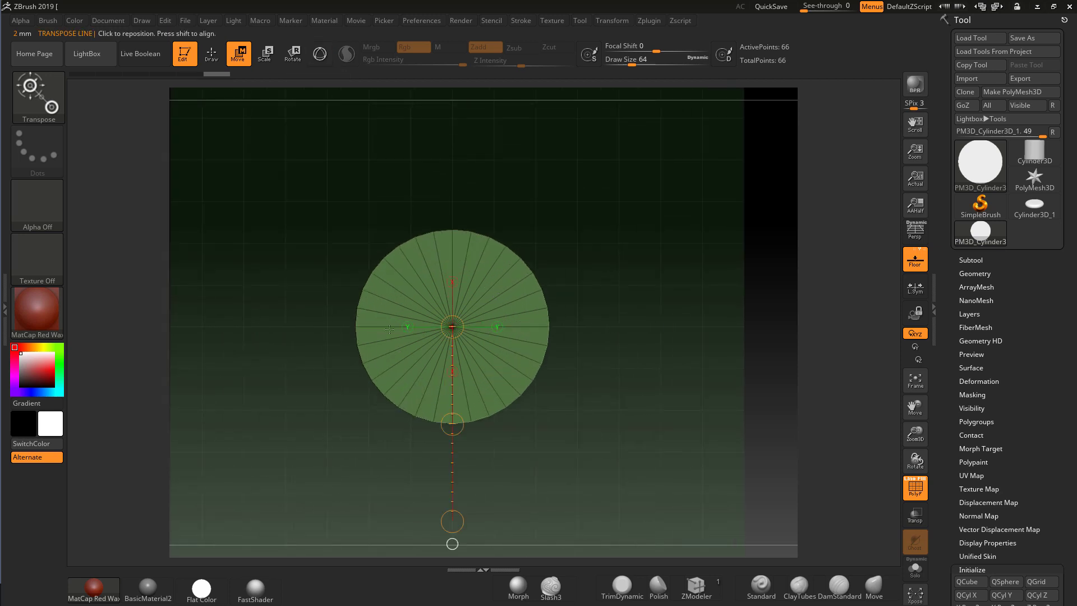
pyautogui.moveTo(363, 324); pyautogui.dragTo(543, 326)
pyautogui.keyDown('alt'); pyautogui.moveTo(656, 246); pyautogui.dragTo(596, 217); pyautogui.keyUp('alt')
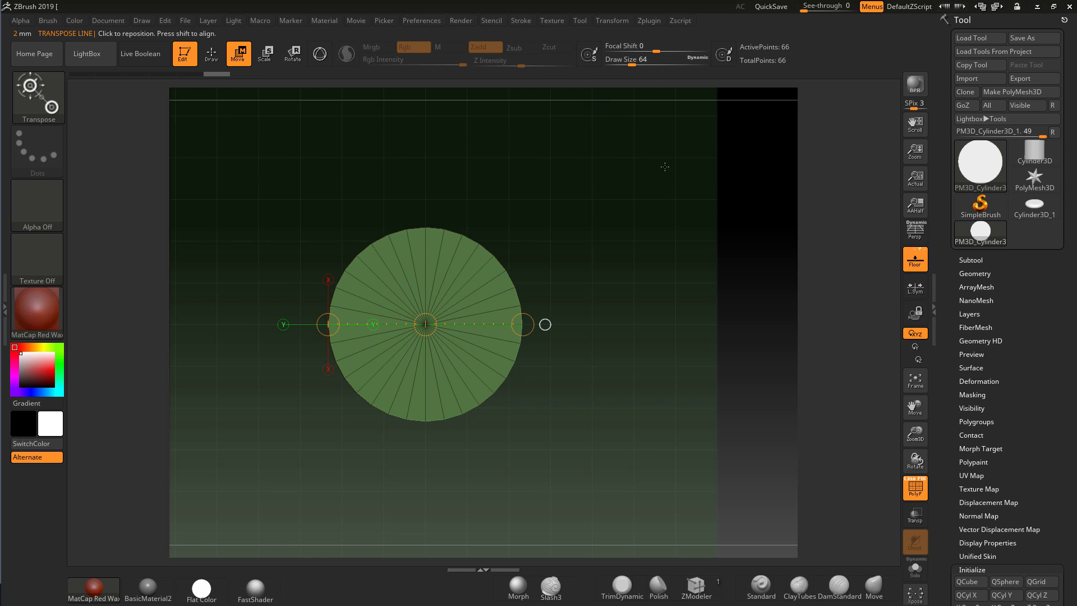
pyautogui.click(649, 21)
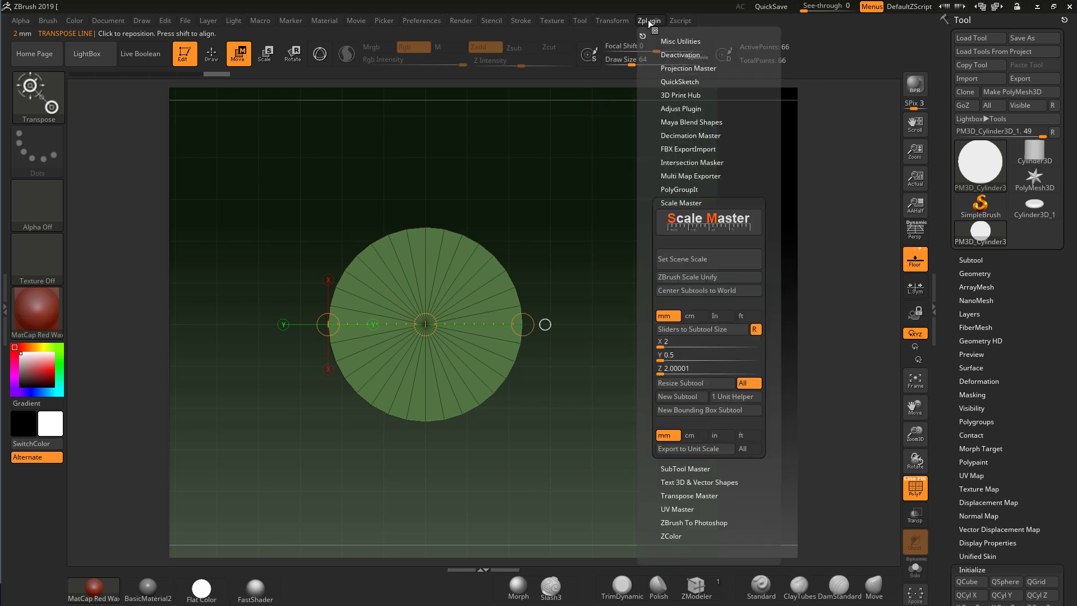
# - Load the disc's current size into Scale Master's sliders, declining the dynamic subdivision prompt
pyautogui.click(695, 329)
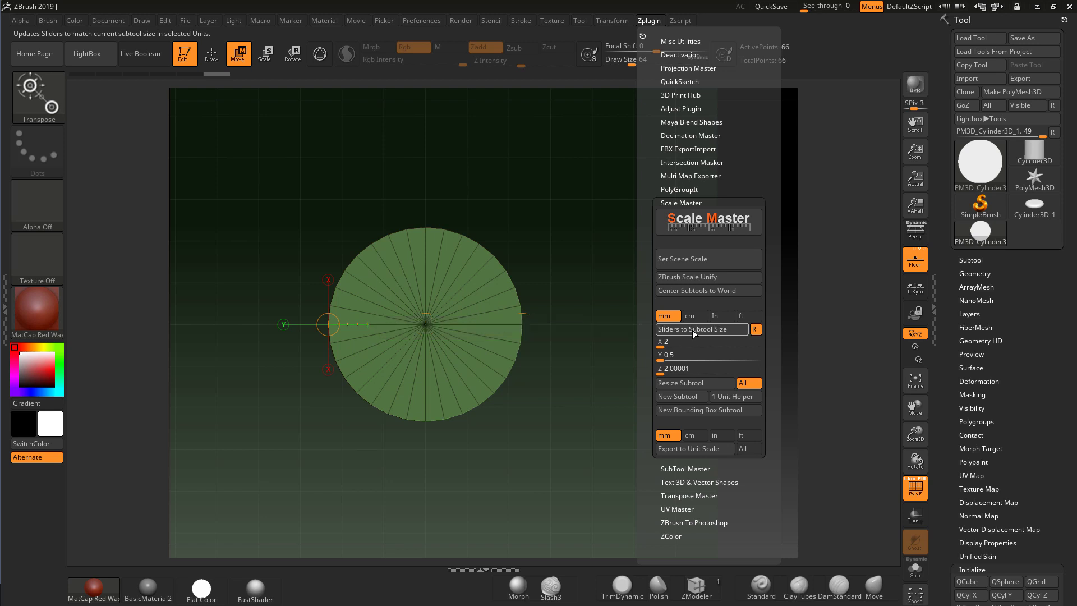
pyautogui.click(665, 342)
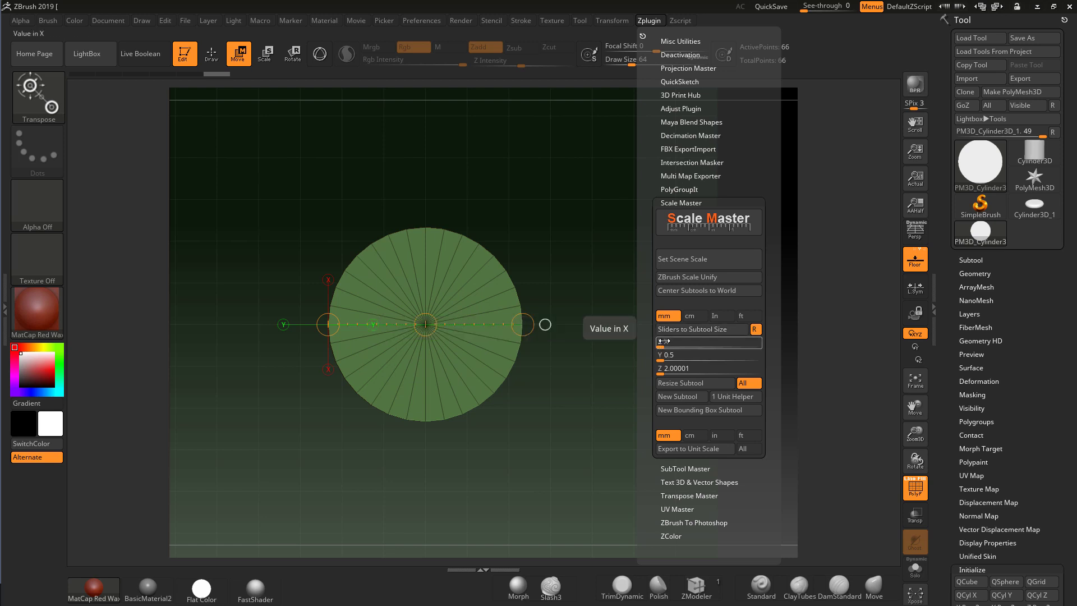
pyautogui.click(664, 341)
pyautogui.press('f')
pyautogui.press('d')
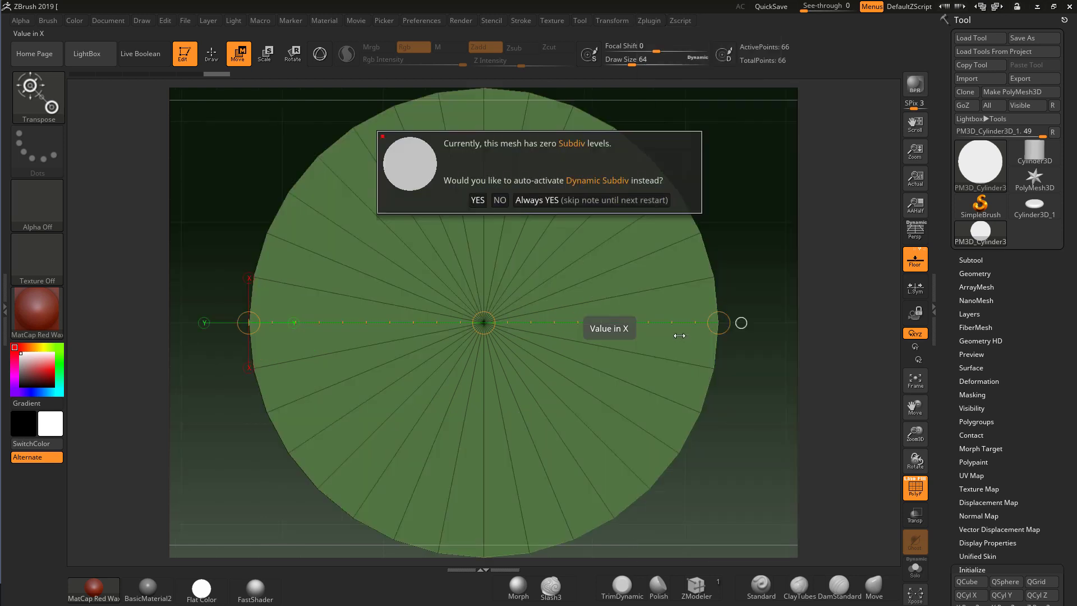
pyautogui.click(499, 200)
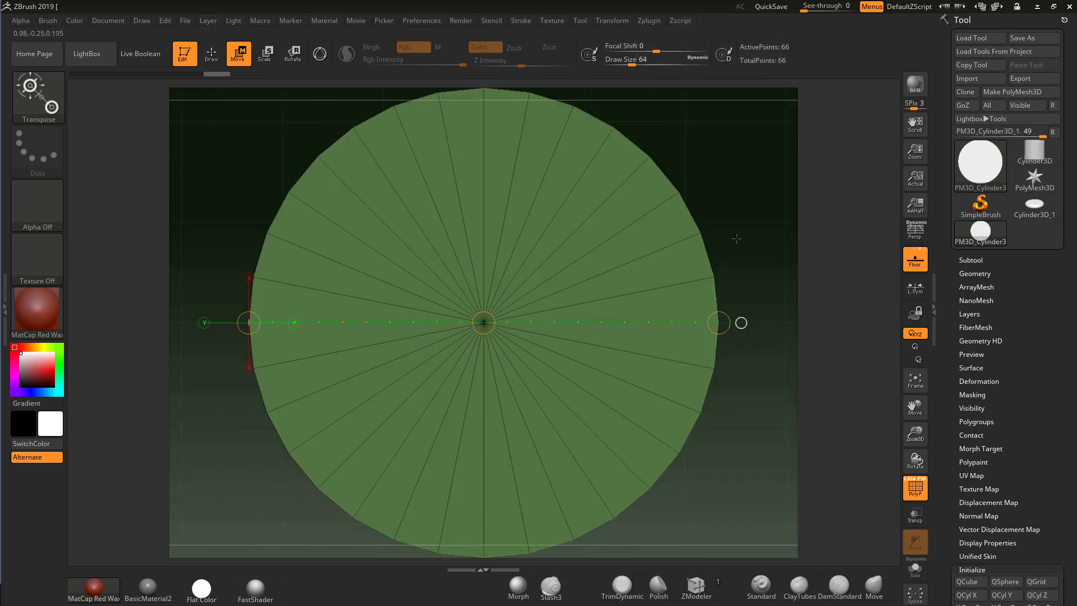
pyautogui.keyDown('alt'); pyautogui.moveTo(778, 280); pyautogui.dragTo(669, 213); pyautogui.keyUp('alt')
pyautogui.keyDown('alt'); pyautogui.moveTo(699, 271); pyautogui.dragTo(848, 310); pyautogui.keyUp('alt')
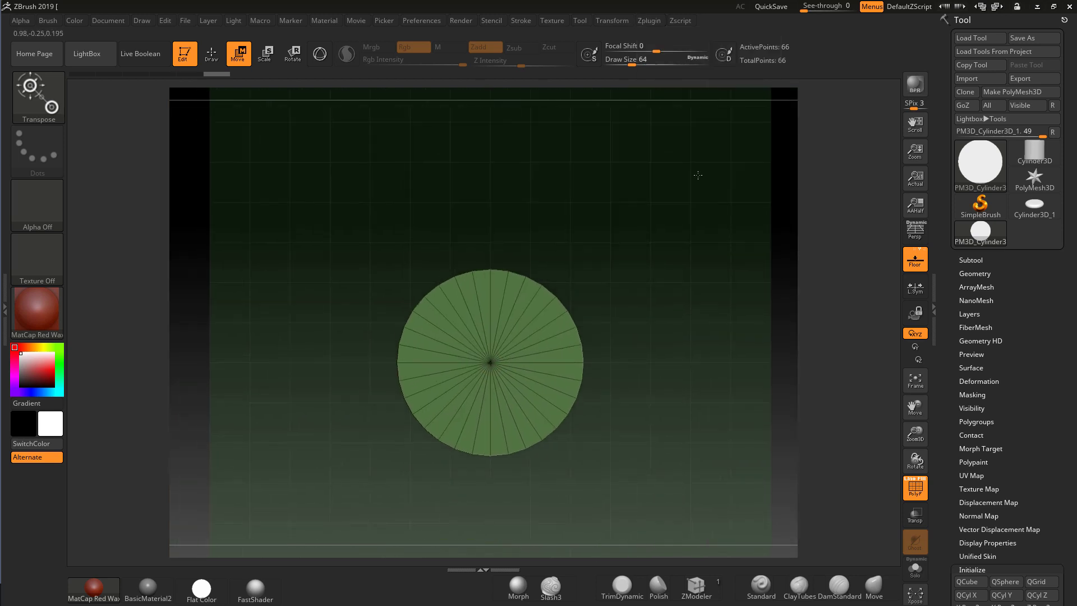
# - Try an X size of 2, reload the actual size, and apply the sliders to the disc
pyautogui.click(647, 20)
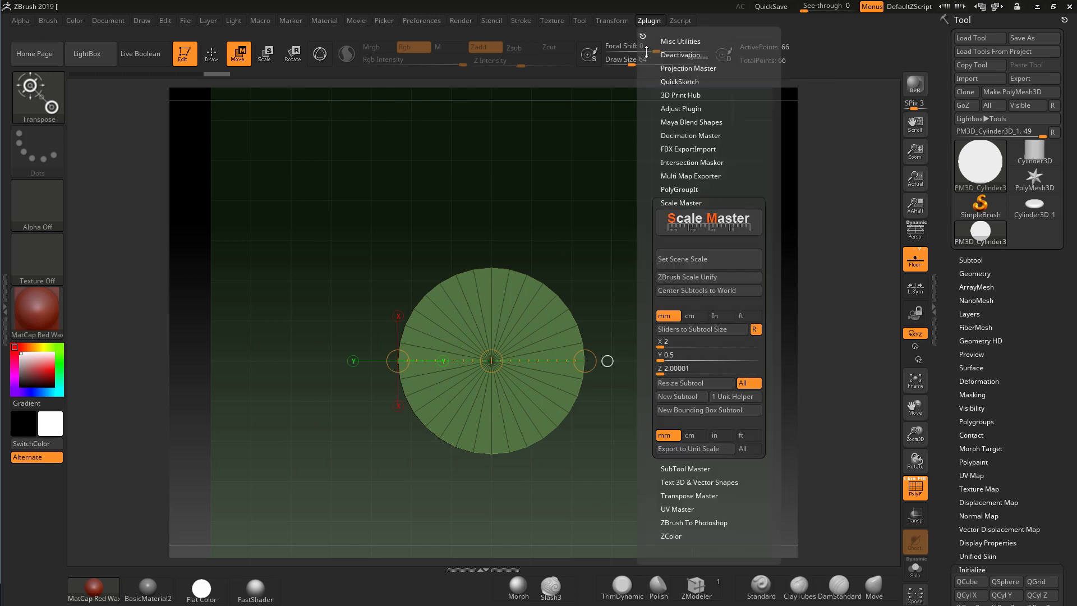
pyautogui.click(664, 342)
pyautogui.write('2')
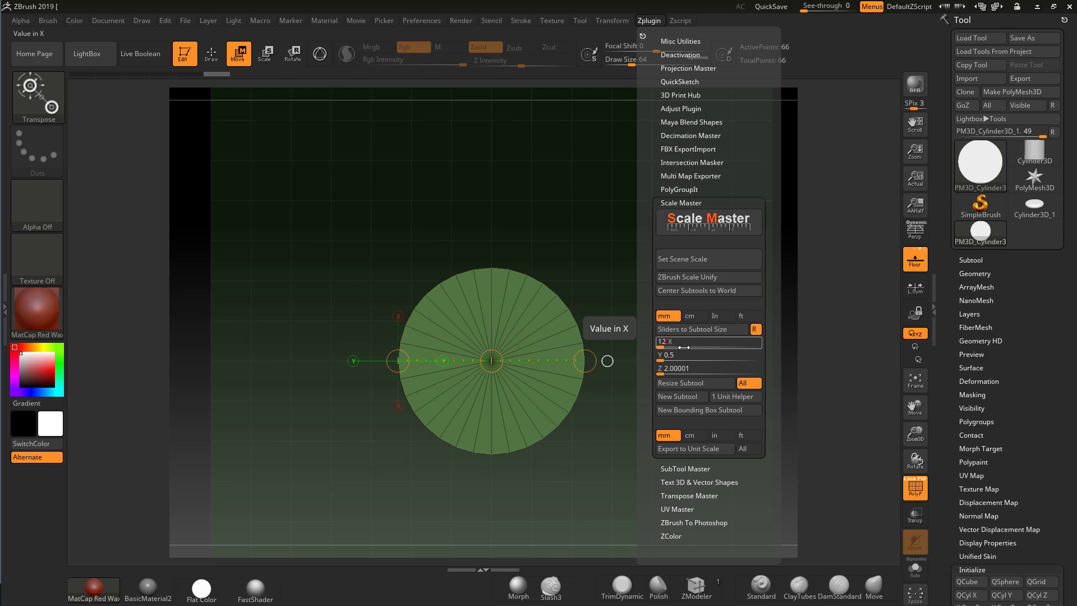
pyautogui.press('Return')
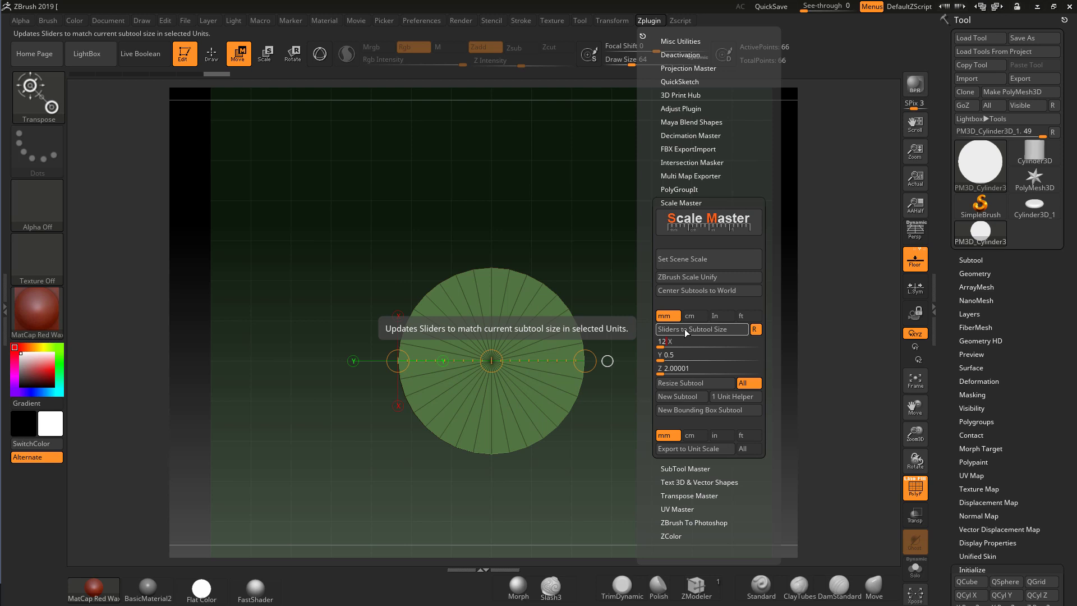
pyautogui.click(685, 331)
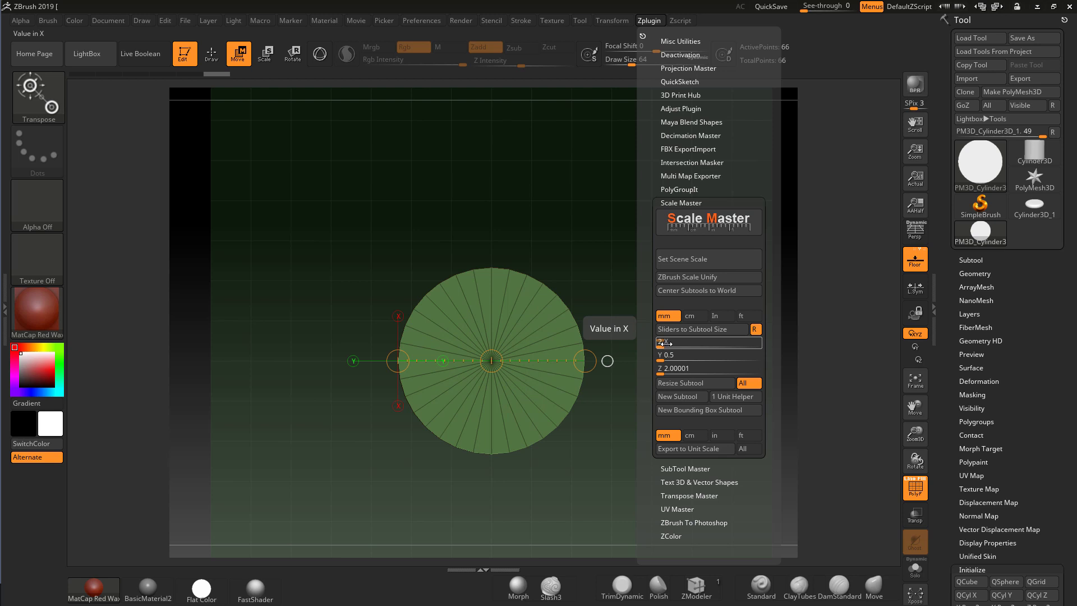
pyautogui.click(662, 340)
pyautogui.click(681, 383)
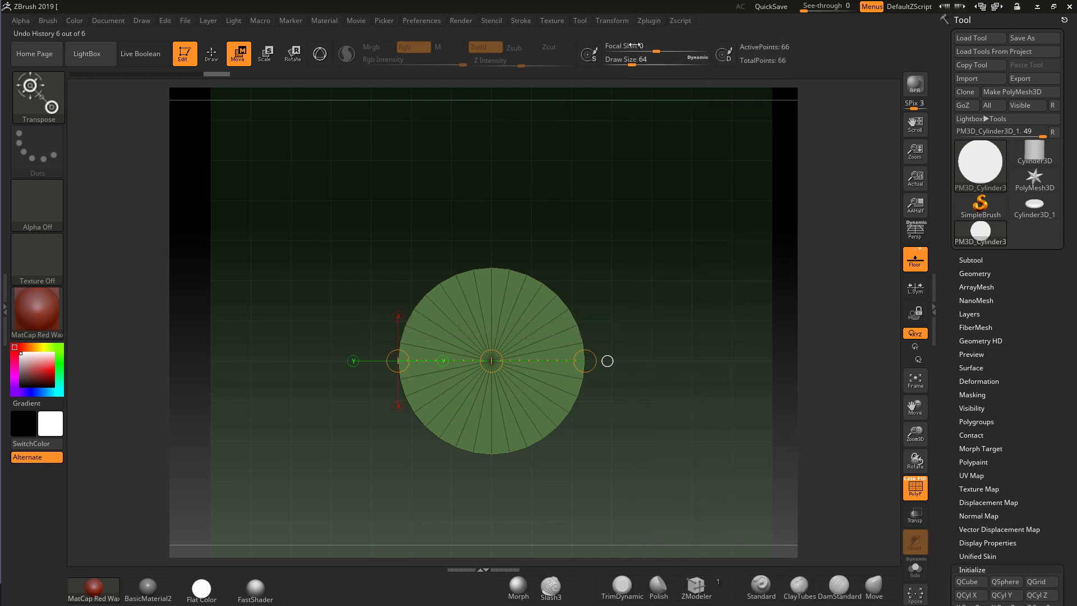
# - Enter X 16 and Z 16 mm in Scale Master, keeping Y at 0.5
pyautogui.click(649, 20)
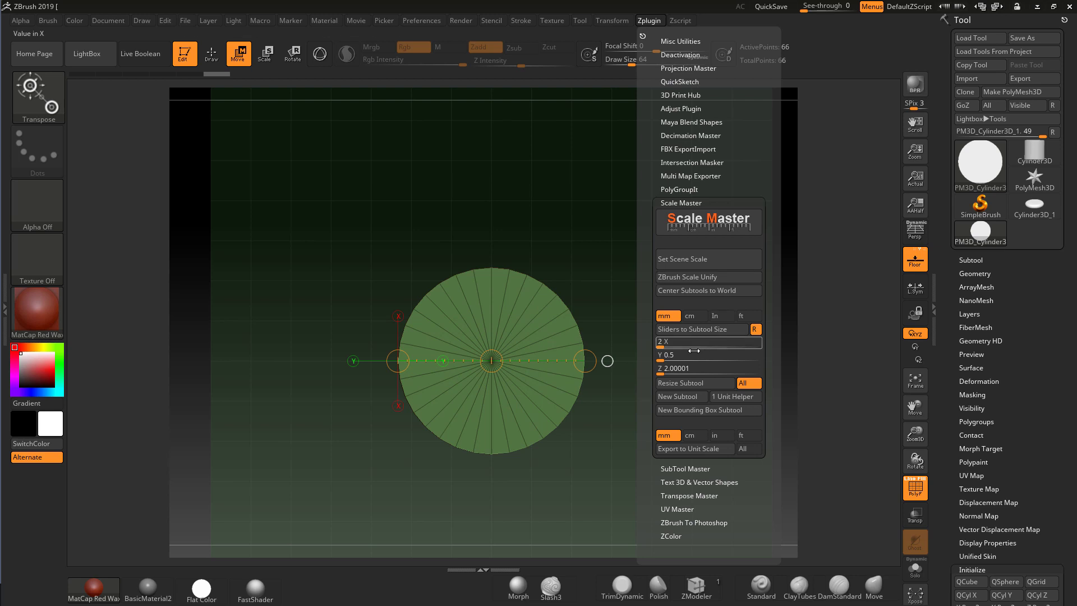
pyautogui.click(661, 344)
pyautogui.write('16')
pyautogui.press('Return')
pyautogui.click(663, 370)
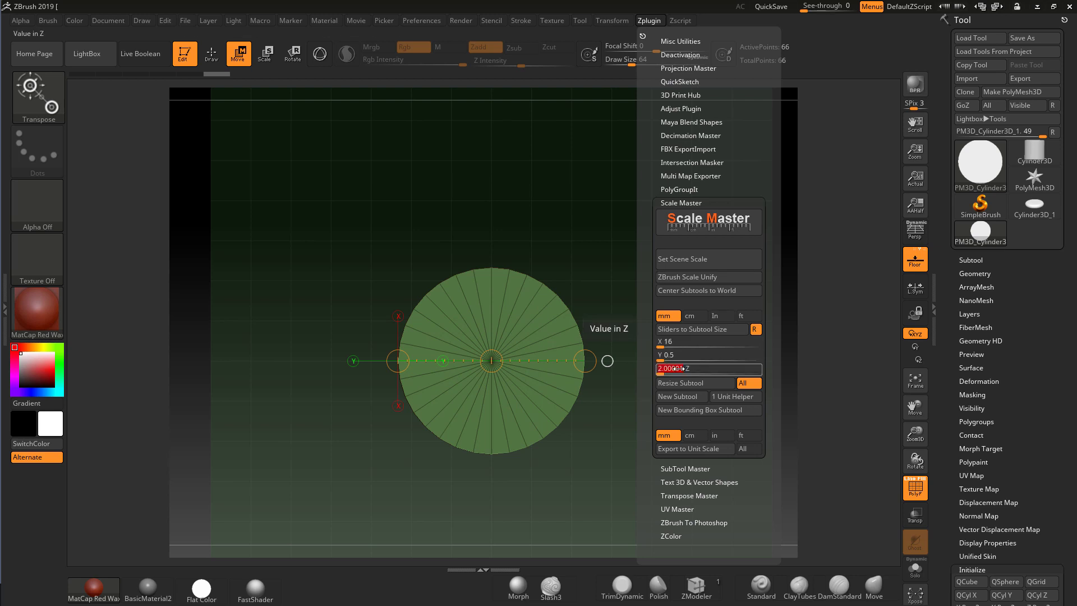
pyautogui.write('16')
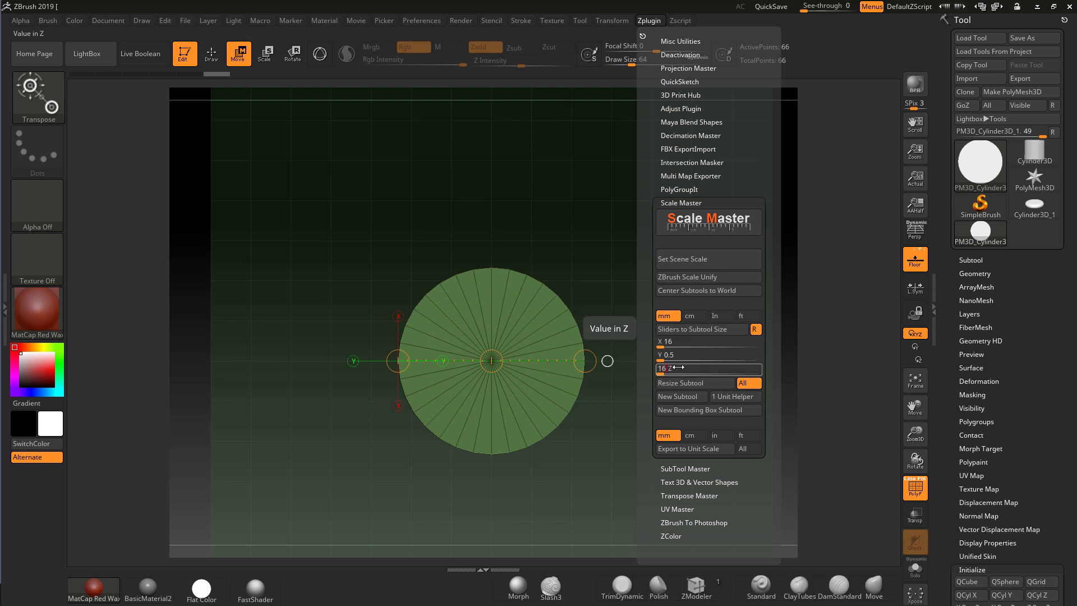
pyautogui.press('Return')
pyautogui.click(659, 356)
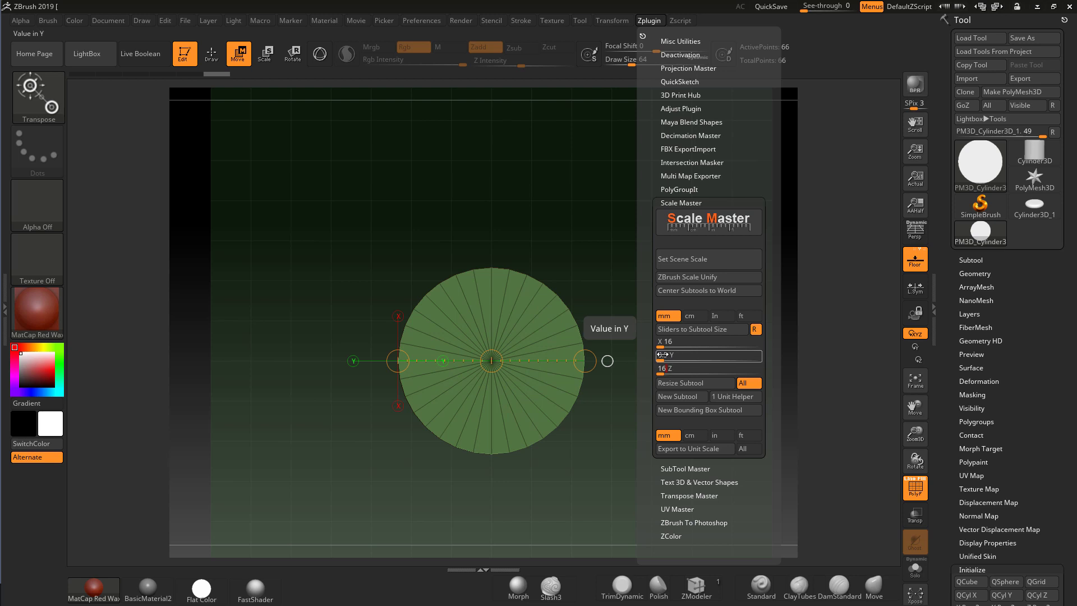
pyautogui.press('Return')
pyautogui.click(681, 369)
# - Edit the Y size field, entering a value of 5
pyautogui.click(693, 357)
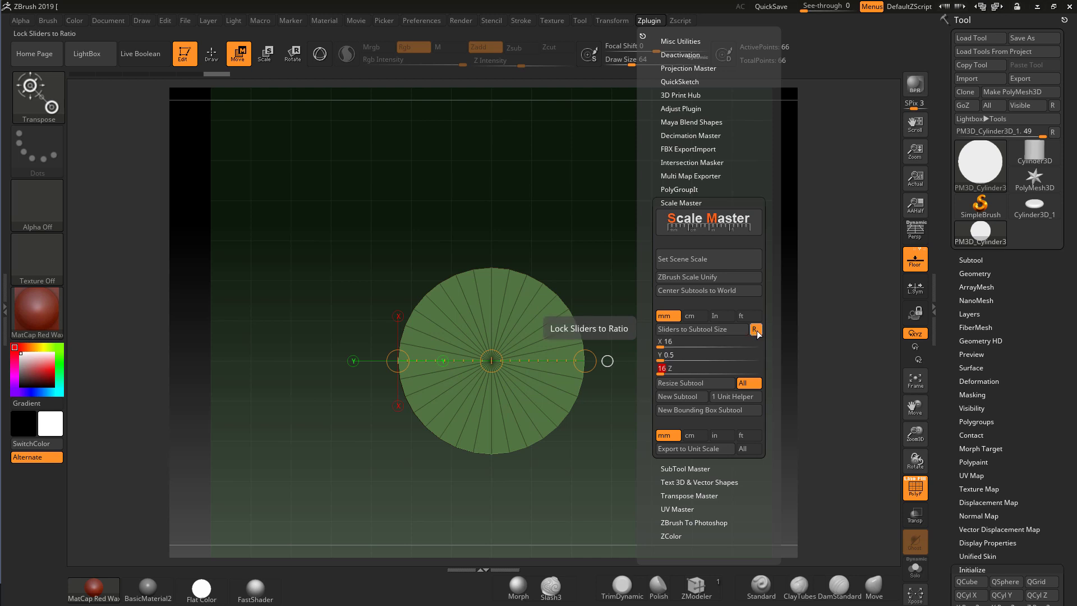
pyautogui.click(669, 355)
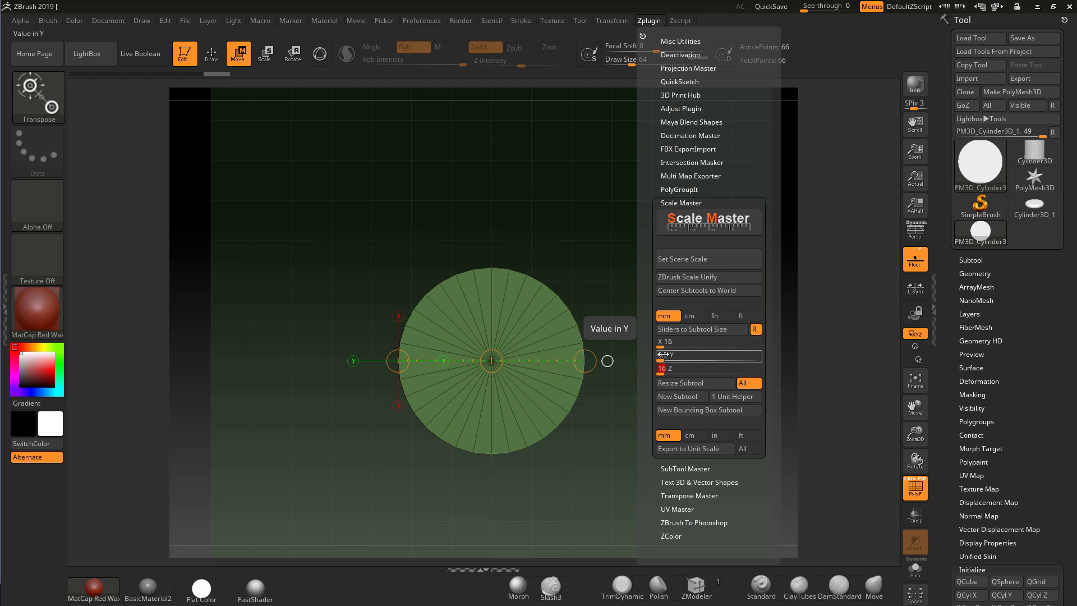
pyautogui.press('Tab')
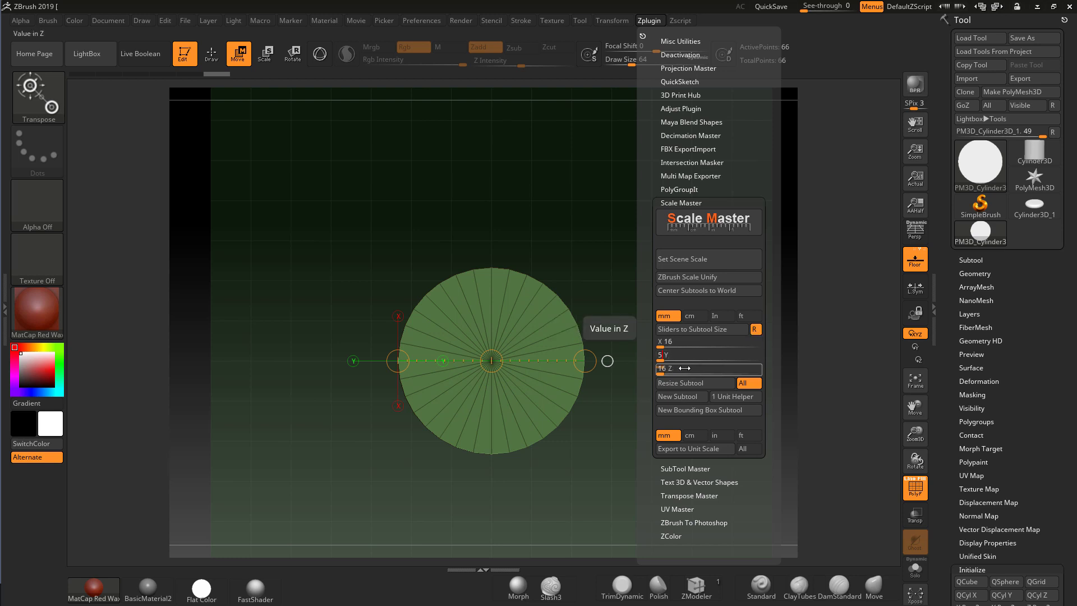
pyautogui.click(664, 342)
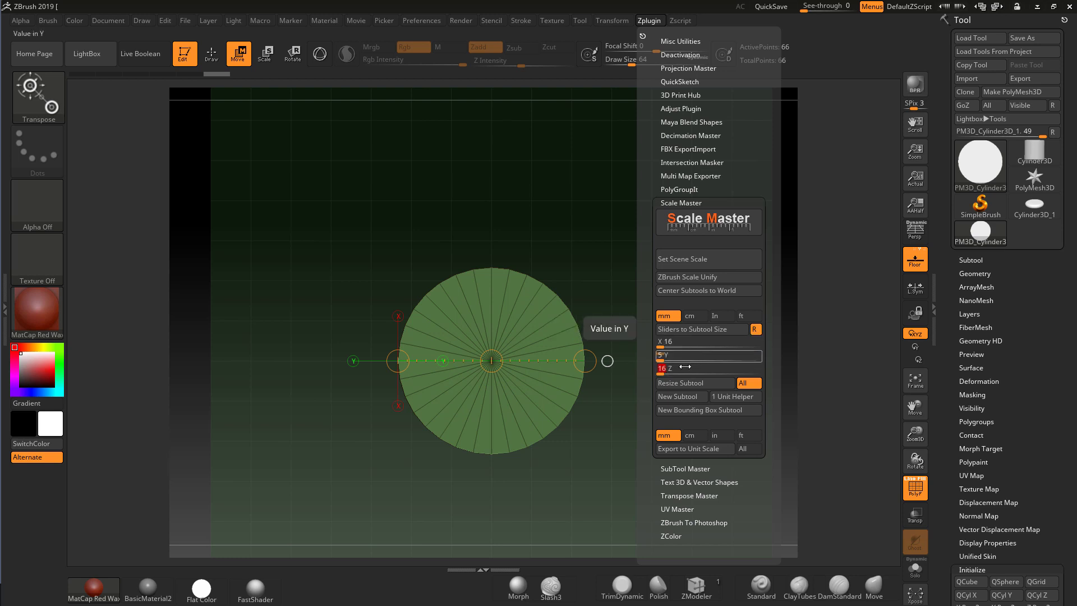
pyautogui.click(673, 356)
pyautogui.press('Return')
pyautogui.click(694, 355)
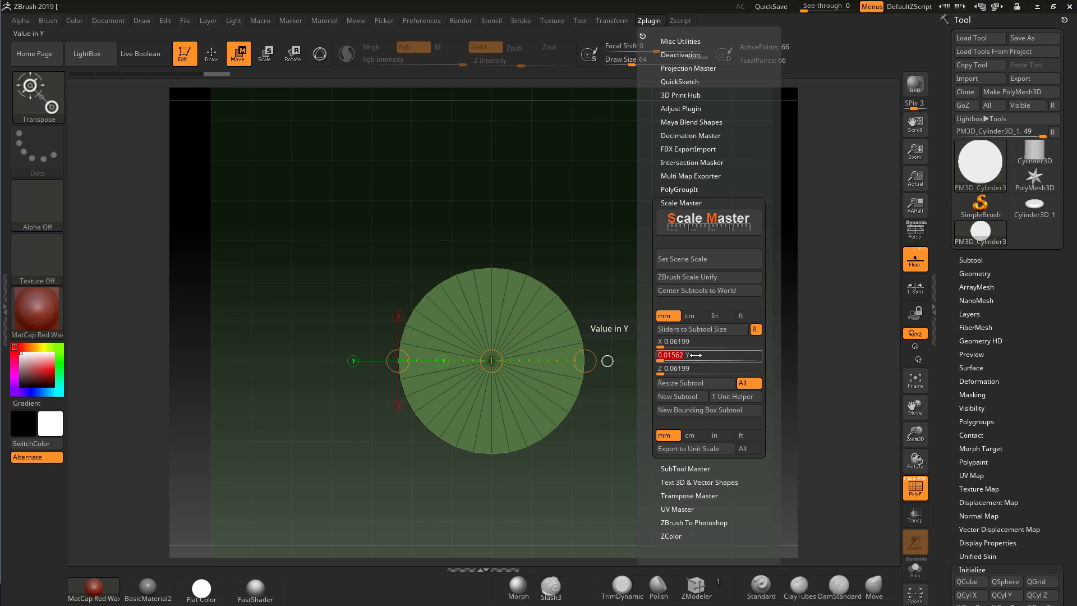
pyautogui.write('5')
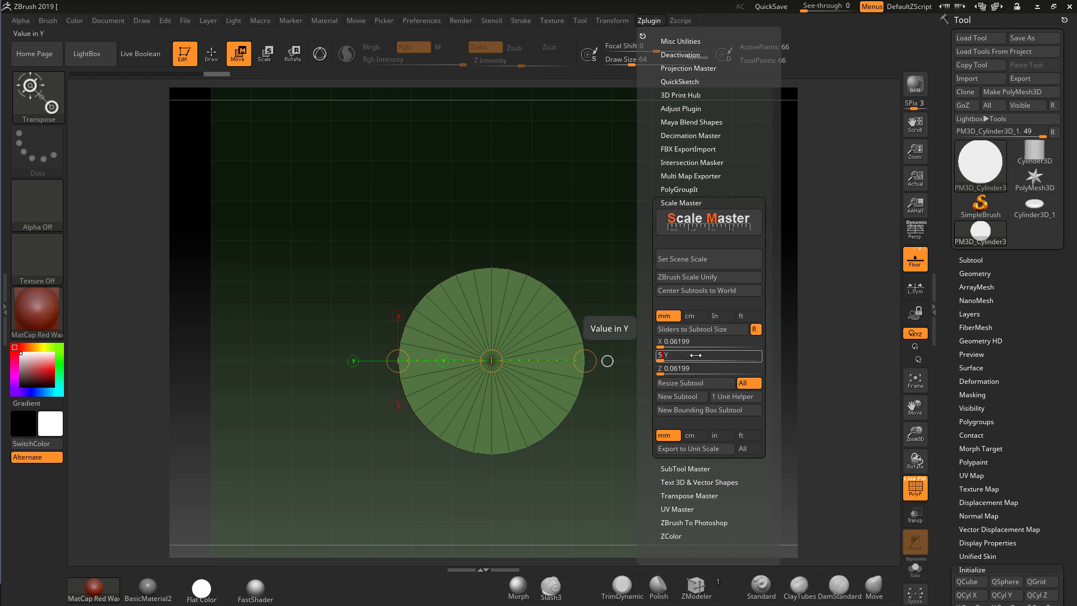
pyautogui.press('Return')
# - Re-enter the final target size as X 16, Z 16 and Y 4 mm
pyautogui.click(673, 343)
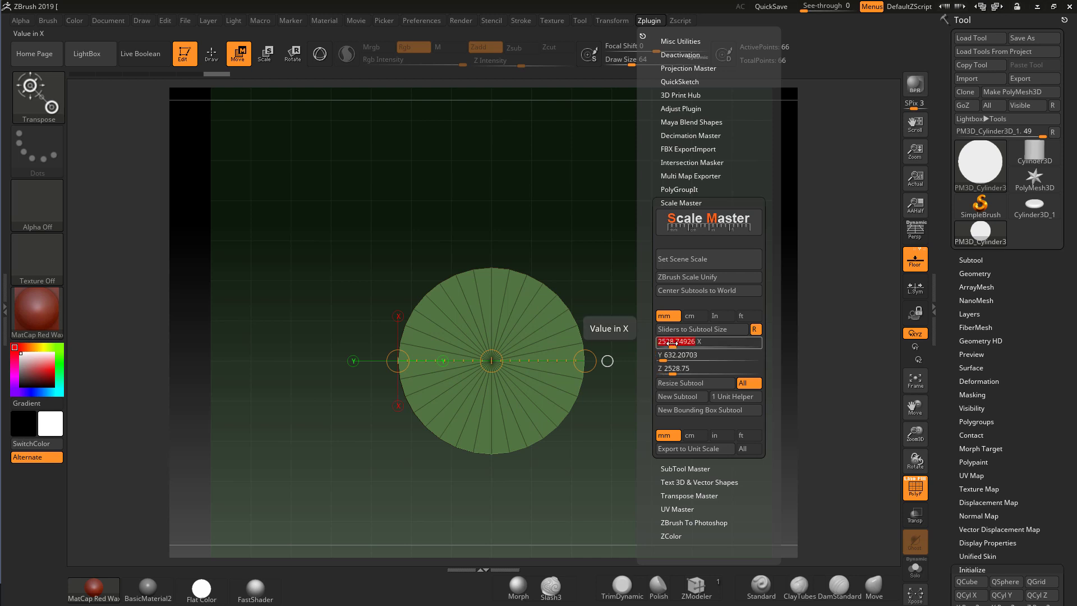
pyautogui.write('16')
pyautogui.press('Return')
pyautogui.click(679, 369)
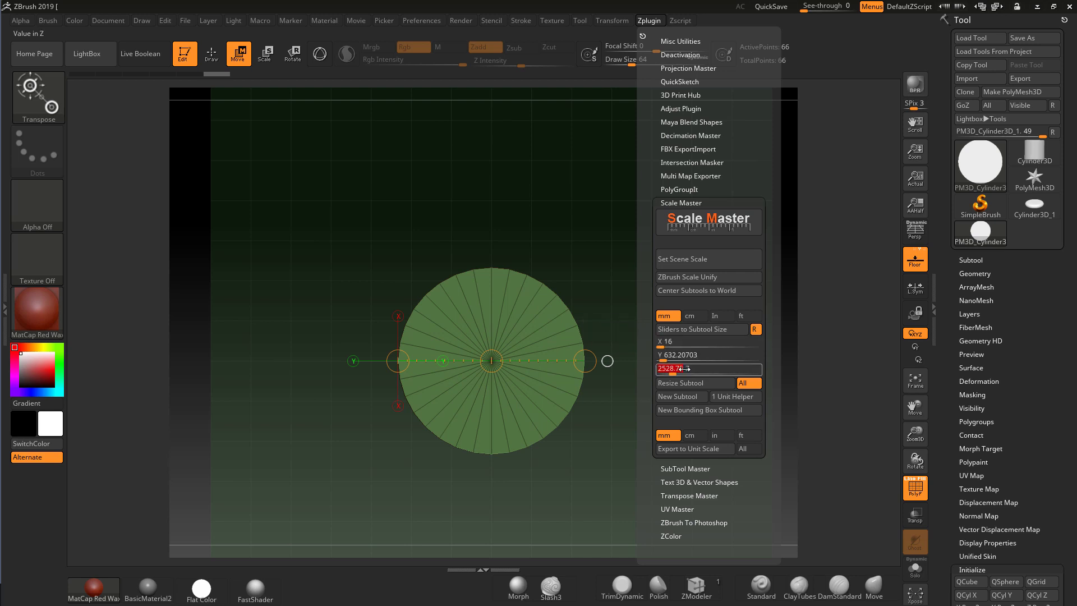
pyautogui.write('16 Z')
pyautogui.press('Return')
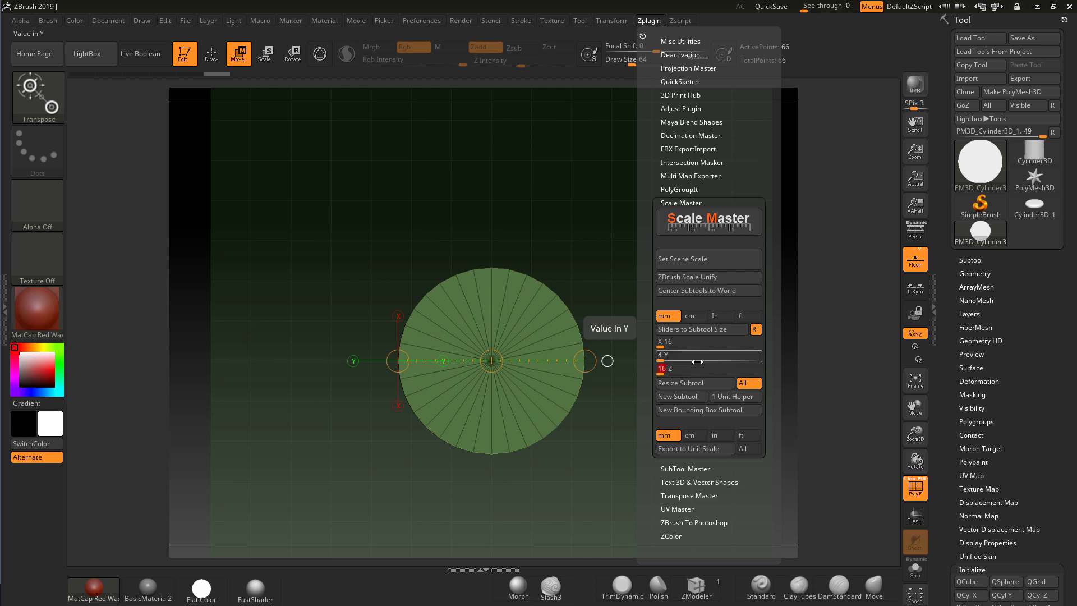
pyautogui.click(667, 356)
pyautogui.write('4')
pyautogui.press('Return')
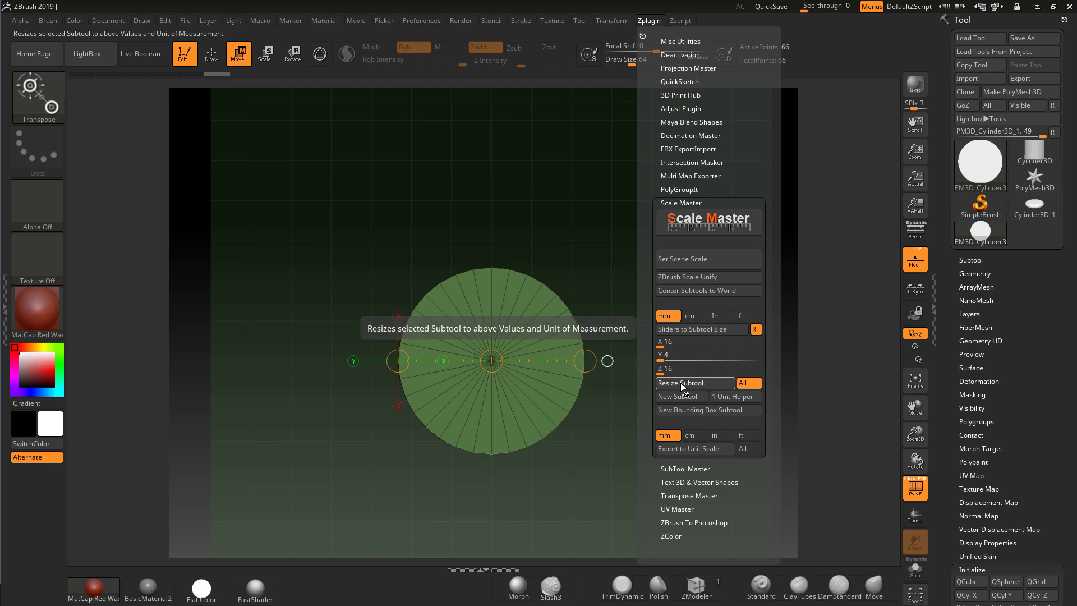
# - Resize the disc to 16 × 4 × 16 mm with Resize Subtool and view it face-on
pyautogui.click(681, 382)
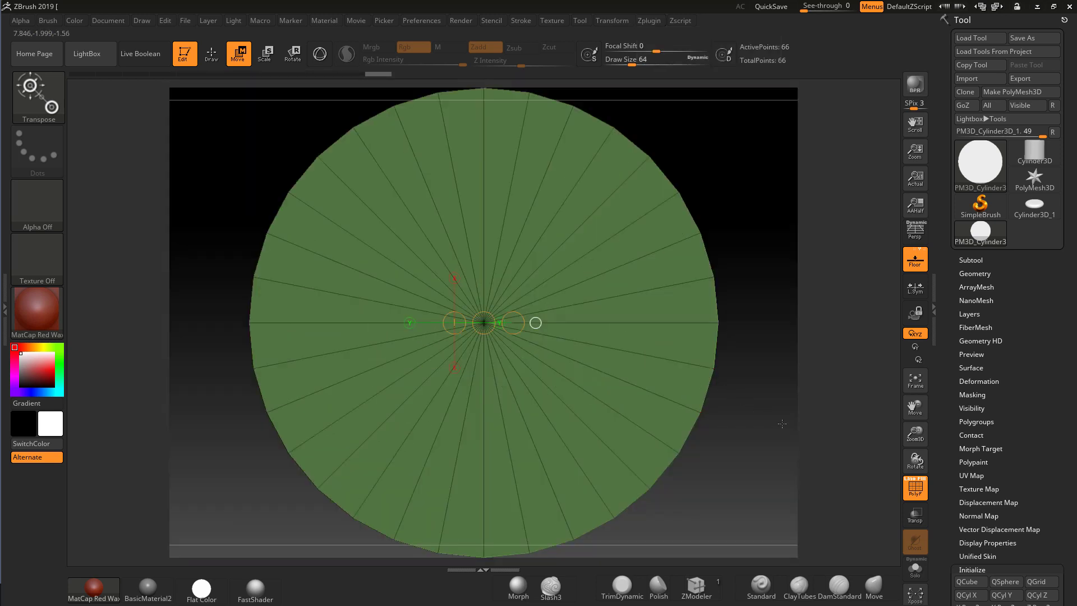
pyautogui.keyDown('alt'); pyautogui.moveTo(777, 423); pyautogui.dragTo(867, 442); pyautogui.keyUp('alt')
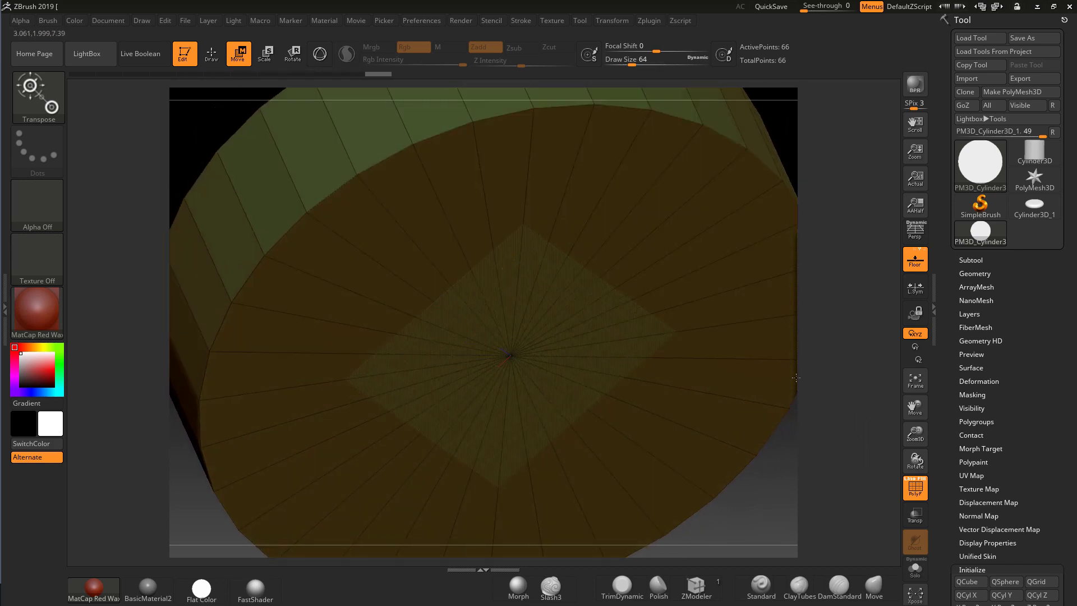
pyautogui.keyDown('alt'); pyautogui.moveTo(796, 378); pyautogui.dragTo(703, 447); pyautogui.keyUp('alt')
pyautogui.keyDown('alt'); pyautogui.moveTo(660, 356); pyautogui.dragTo(678, 389); pyautogui.keyUp('alt')
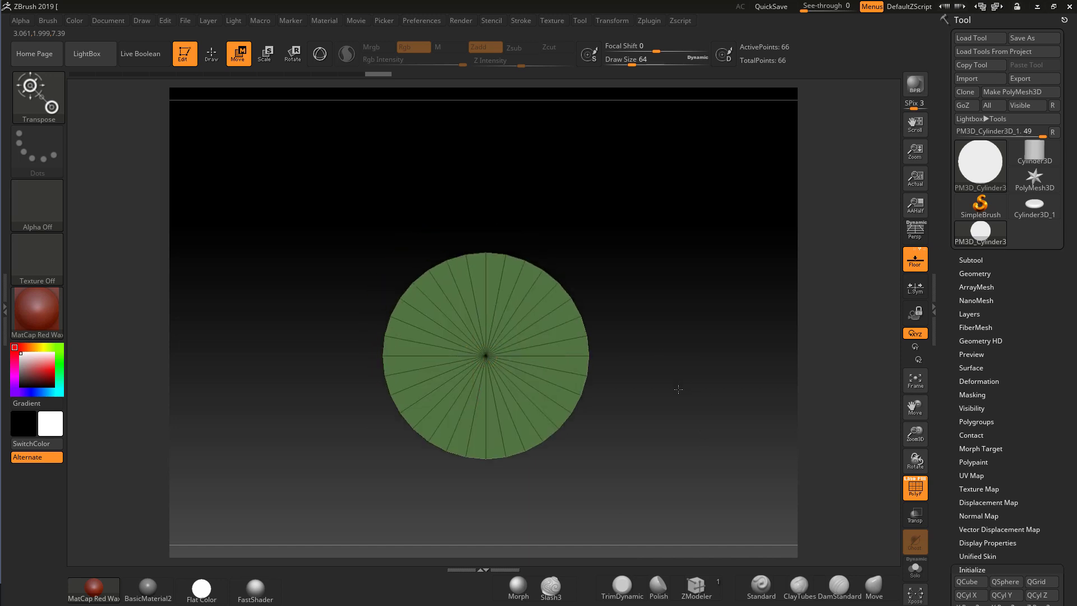
# - Draw Scale transpose lines confirming about 16 mm diameter and 4 mm thickness
pyautogui.click(268, 56)
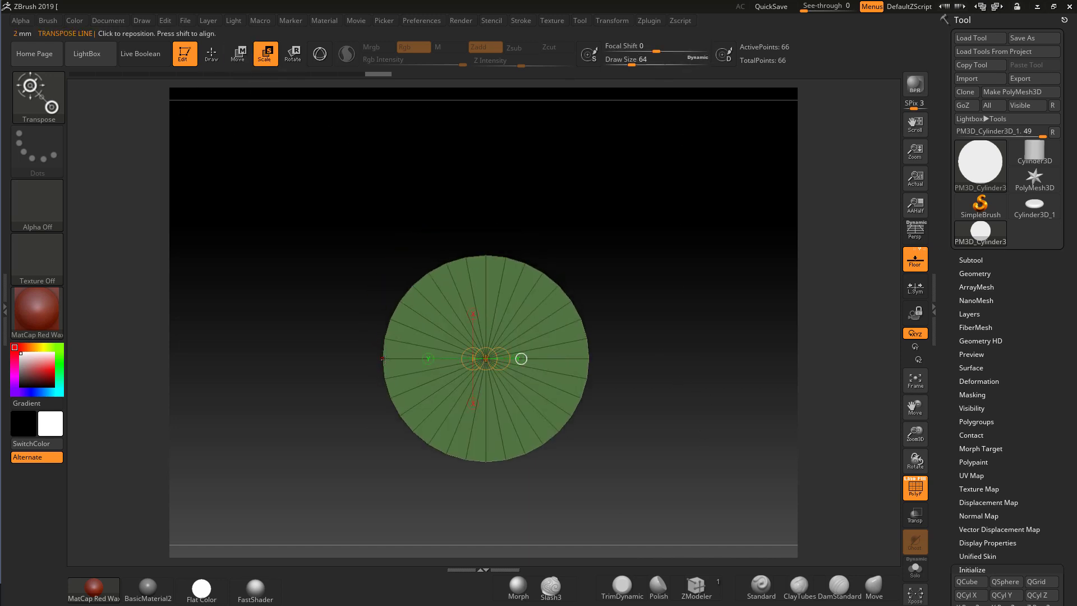
pyautogui.moveTo(384, 359); pyautogui.dragTo(589, 359)
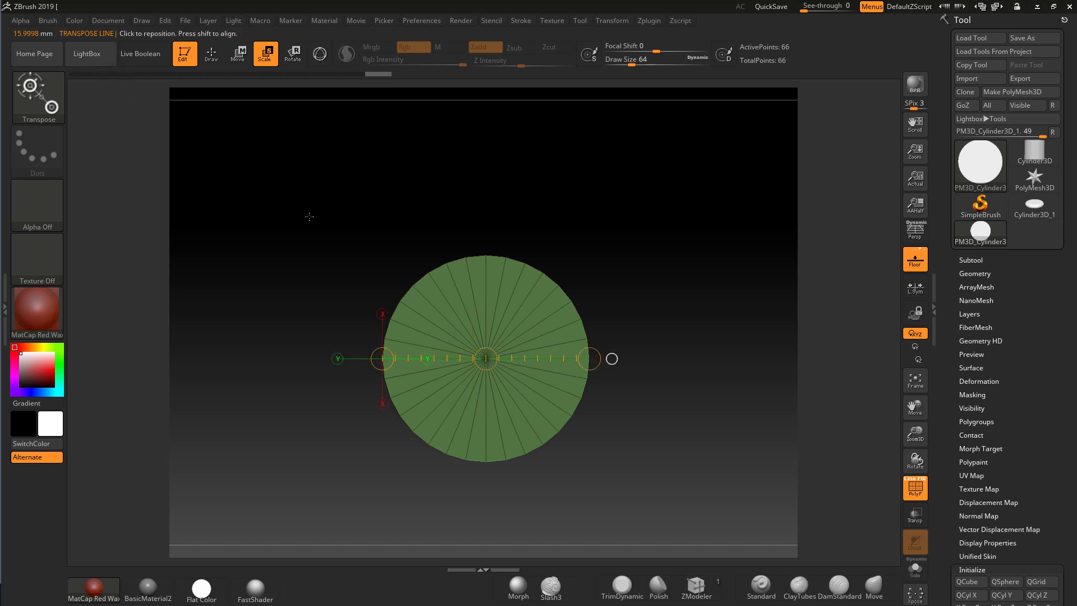
pyautogui.keyDown('shift'); pyautogui.moveTo(655, 430); pyautogui.dragTo(671, 315); pyautogui.keyUp('shift')
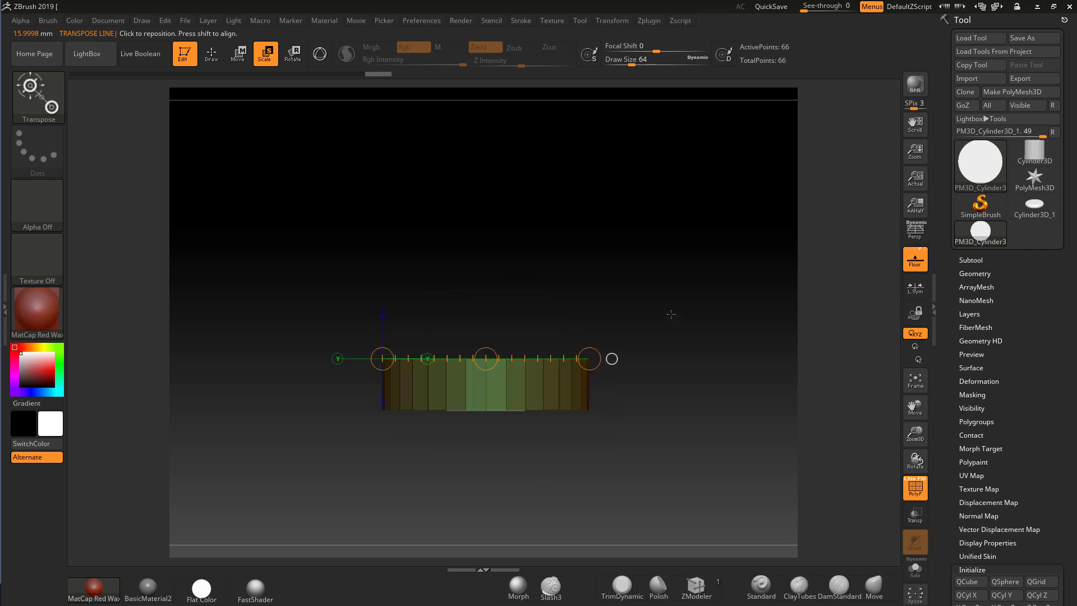
pyautogui.moveTo(506, 410); pyautogui.dragTo(506, 359)
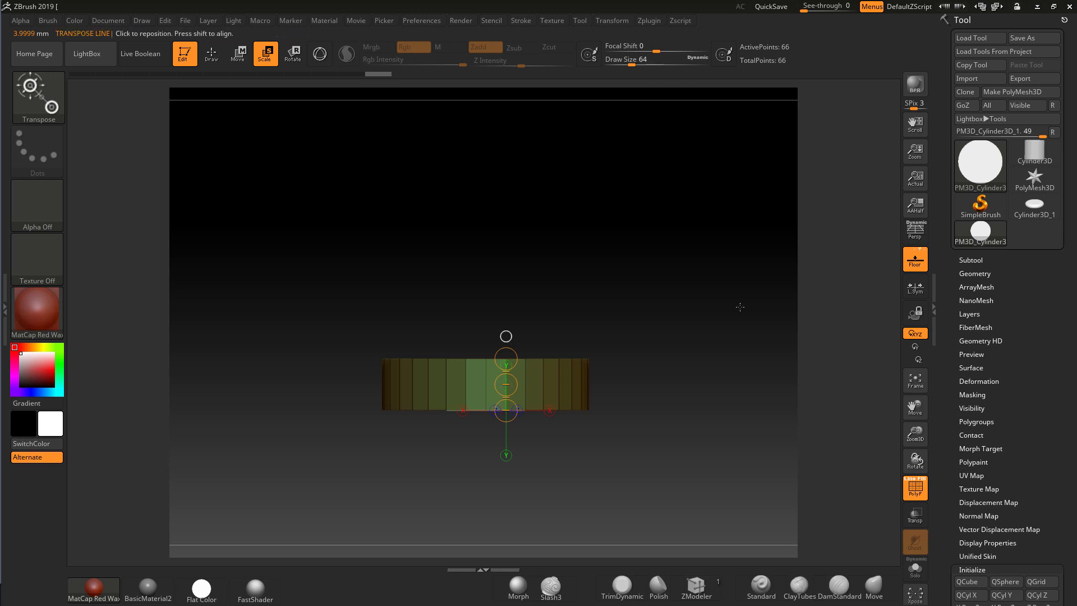
pyautogui.keyDown('shift'); pyautogui.moveTo(738, 305); pyautogui.dragTo(694, 399); pyautogui.keyUp('shift')
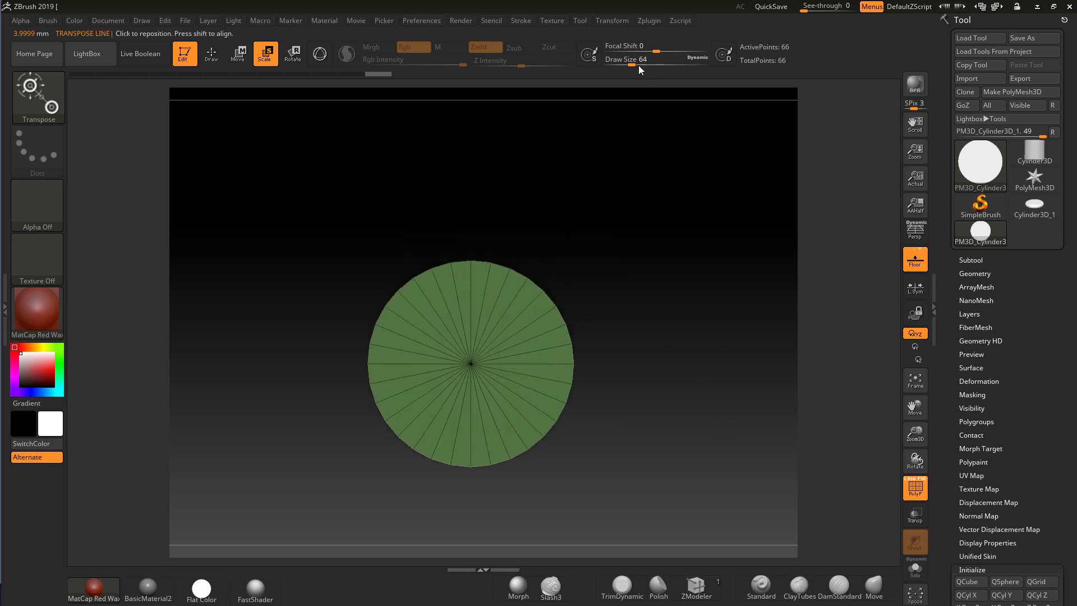
pyautogui.moveTo(687, 267); pyautogui.dragTo(625, 157)
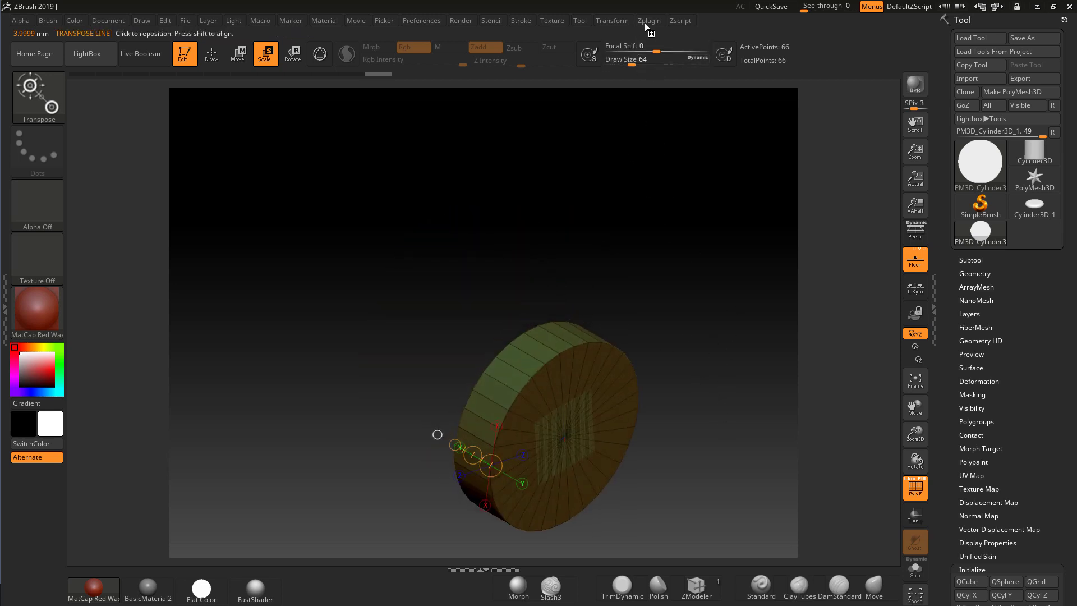
# - Unify the scene scale with Scale Master and measure the cylinder's width with a transpose line
pyautogui.click(650, 22)
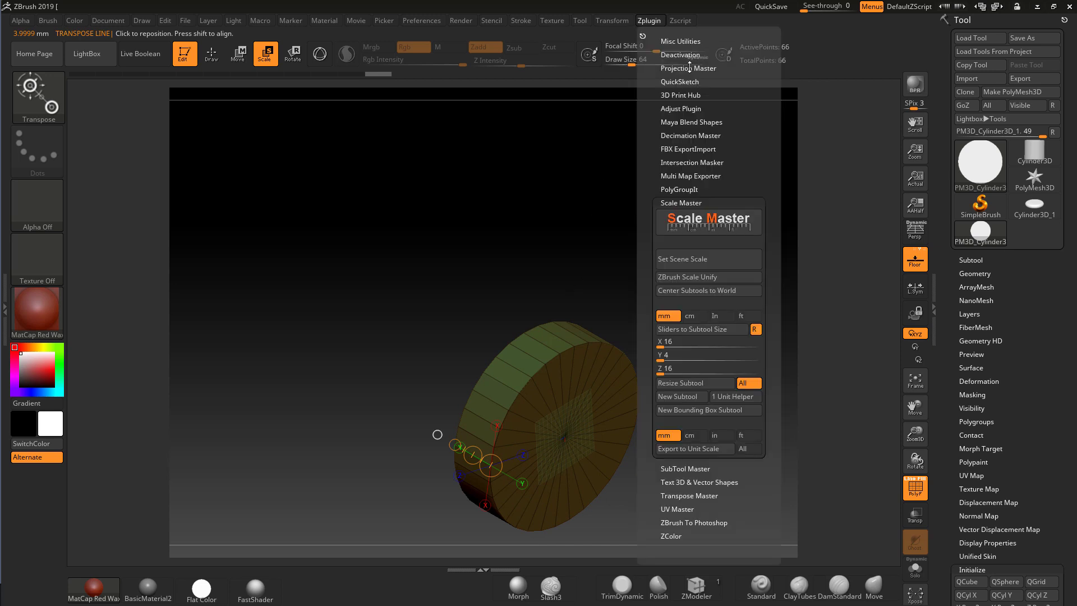
pyautogui.click(679, 277)
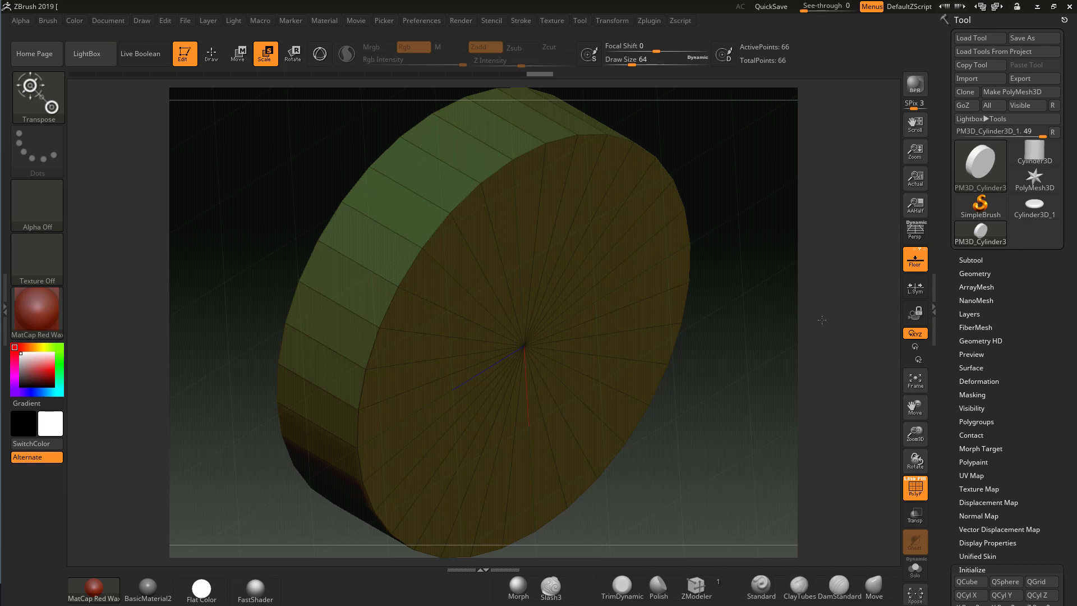
pyautogui.keyDown('shift'); pyautogui.moveTo(737, 308); pyautogui.dragTo(772, 379); pyautogui.keyUp('shift')
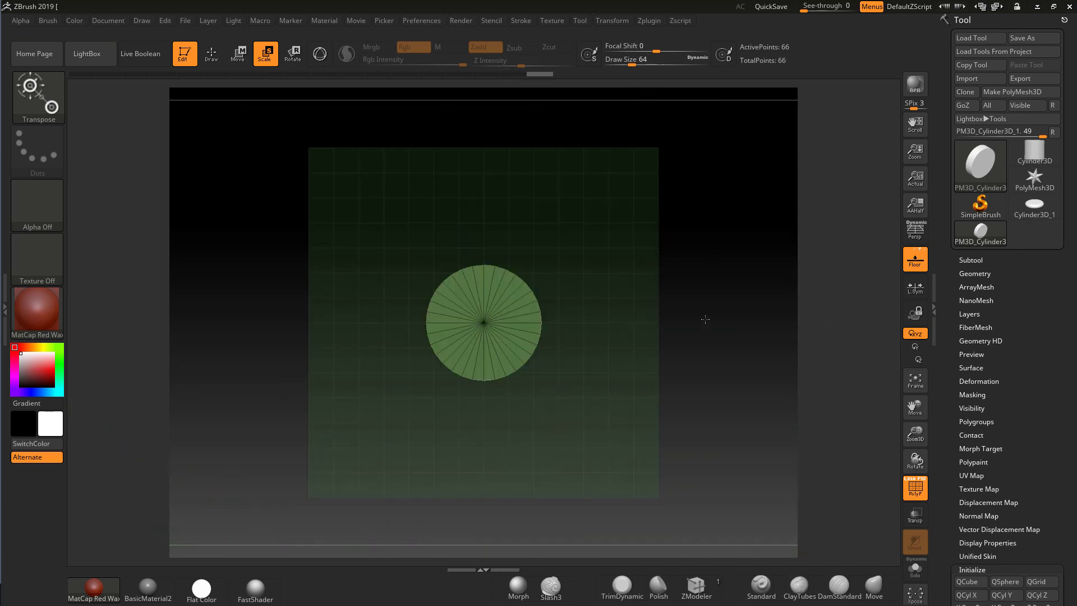
pyautogui.press('f')
pyautogui.moveTo(371, 322); pyautogui.dragTo(592, 322)
# - Resize the cylinder to 5 mm in Y, keeping X and Z at 16 mm
pyautogui.moveTo(710, 375); pyautogui.dragTo(708, 240)
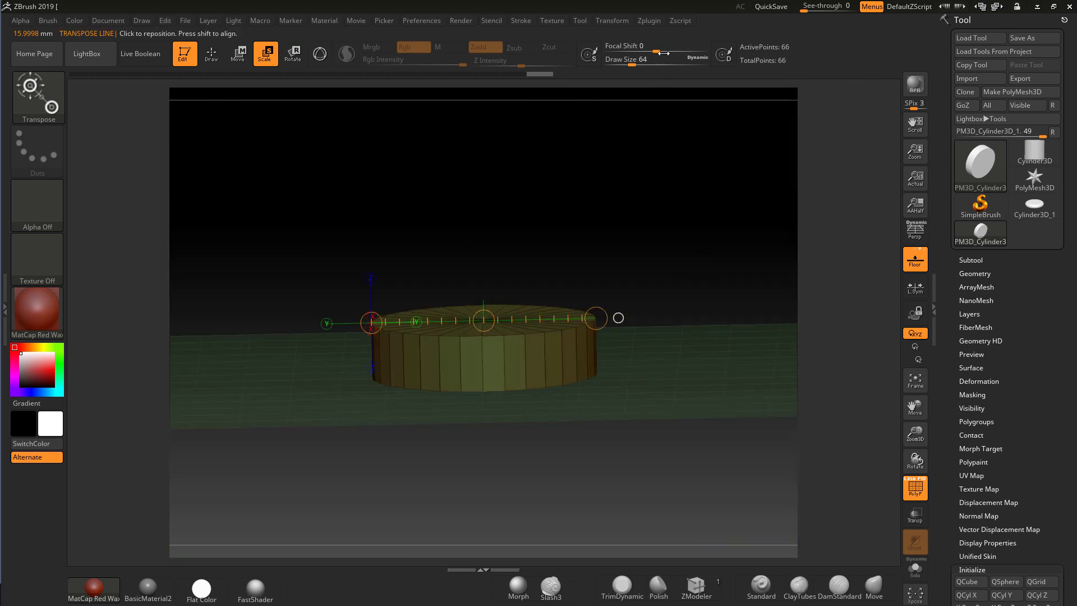
pyautogui.click(649, 21)
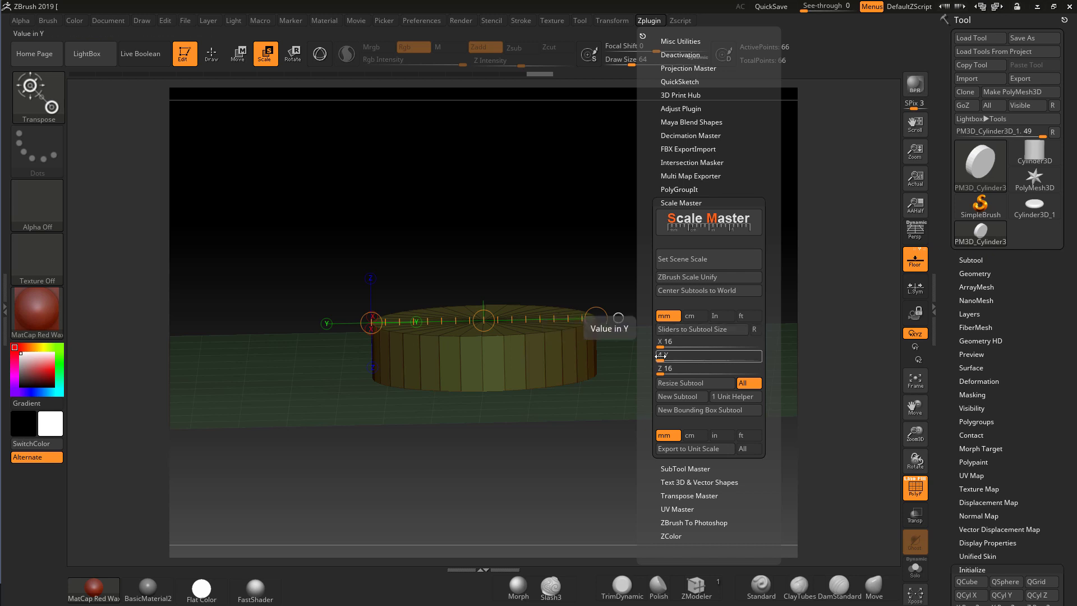
pyautogui.click(677, 355)
pyautogui.write('5')
pyautogui.press('Return')
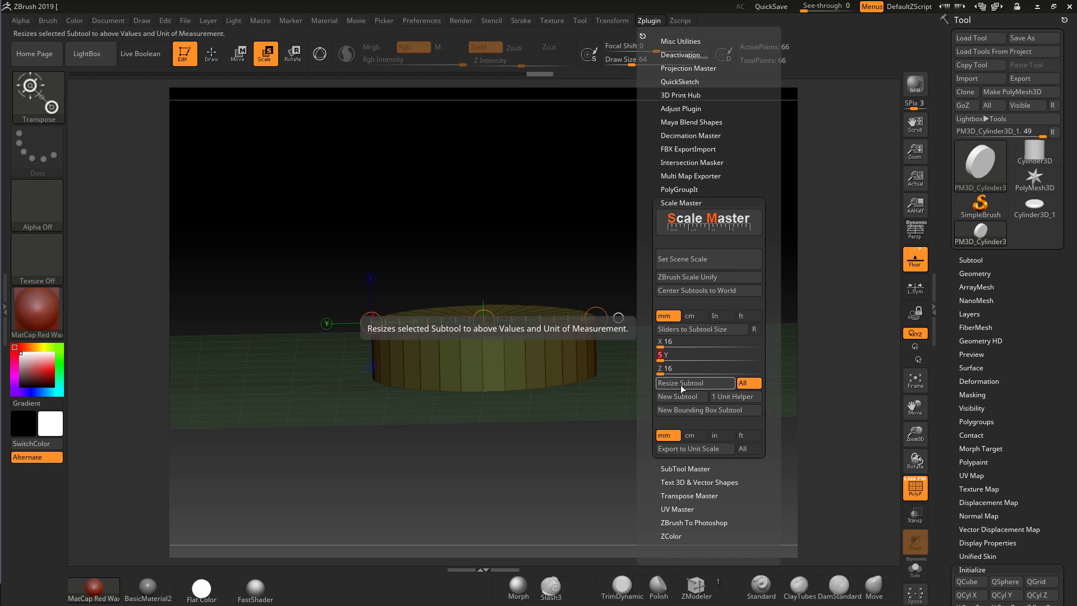
pyautogui.click(681, 385)
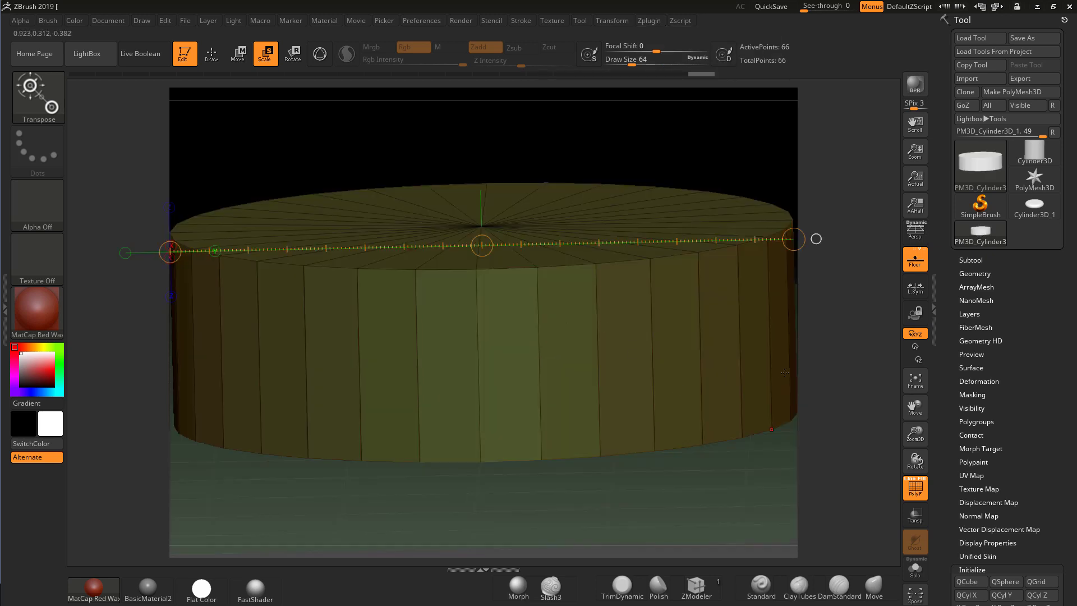
pyautogui.moveTo(819, 361); pyautogui.dragTo(763, 318)
pyautogui.click(300, 292)
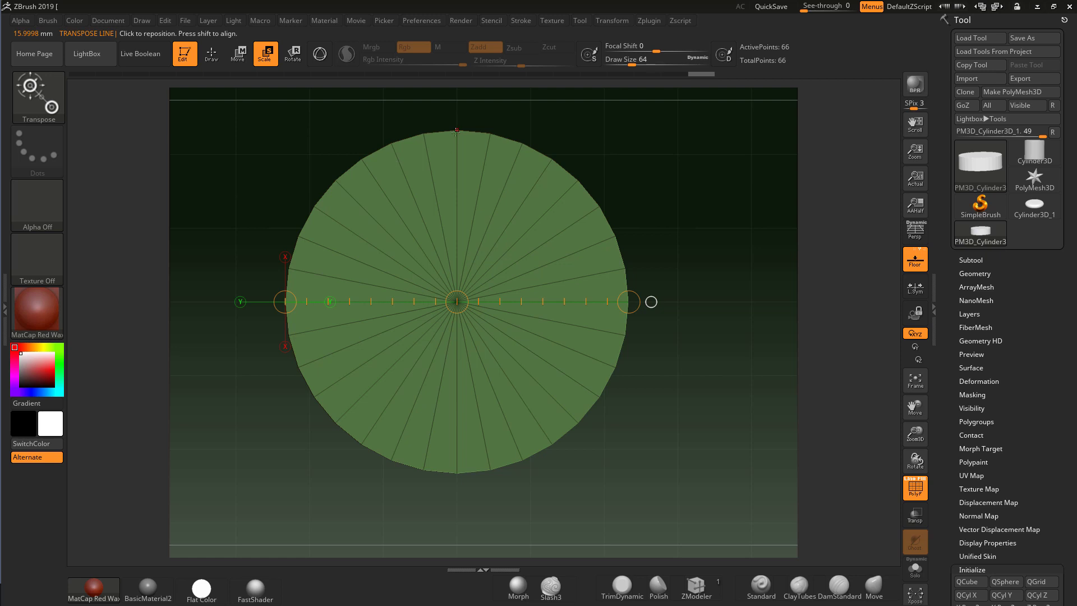
pyautogui.moveTo(457, 131)
pyautogui.mouseDown()
pyautogui.moveTo(469, 242)
pyautogui.moveTo(449, 466)
pyautogui.moveTo(457, 471)
pyautogui.mouseUp()
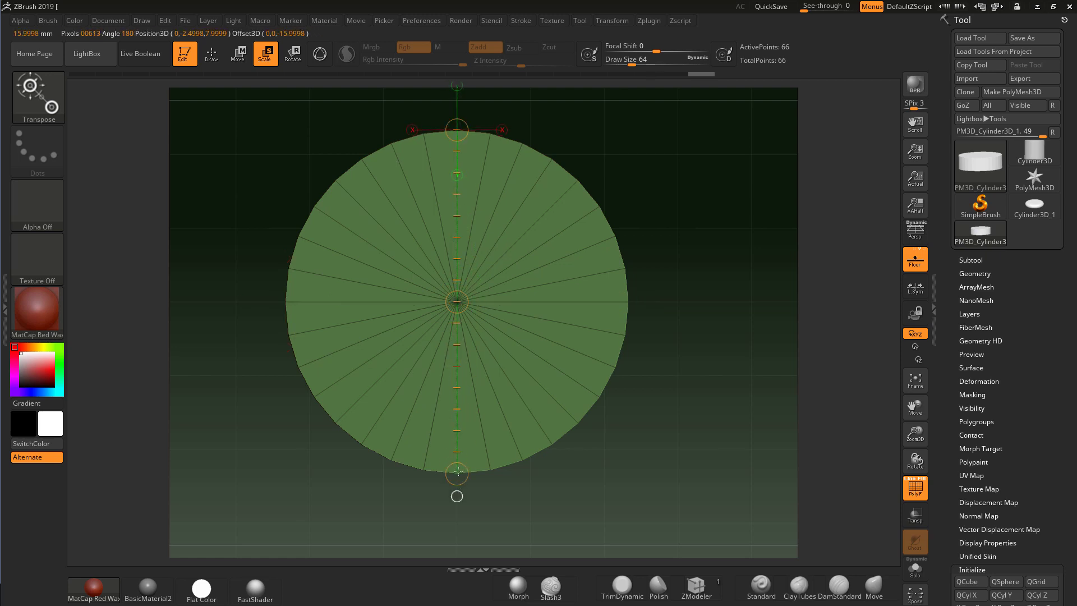
pyautogui.click(457, 471)
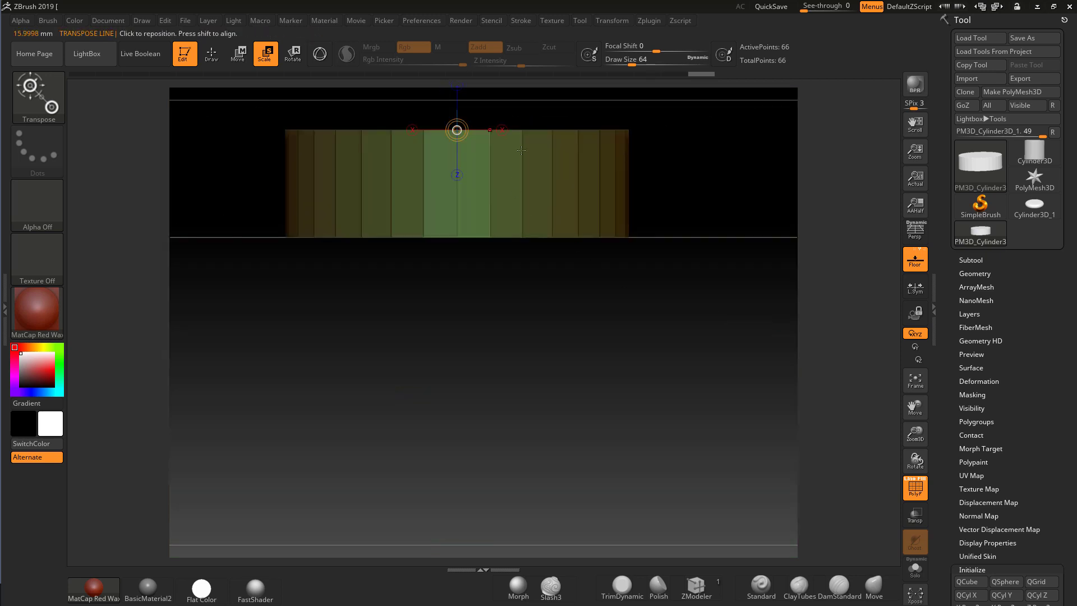
pyautogui.moveTo(549, 131); pyautogui.dragTo(553, 243)
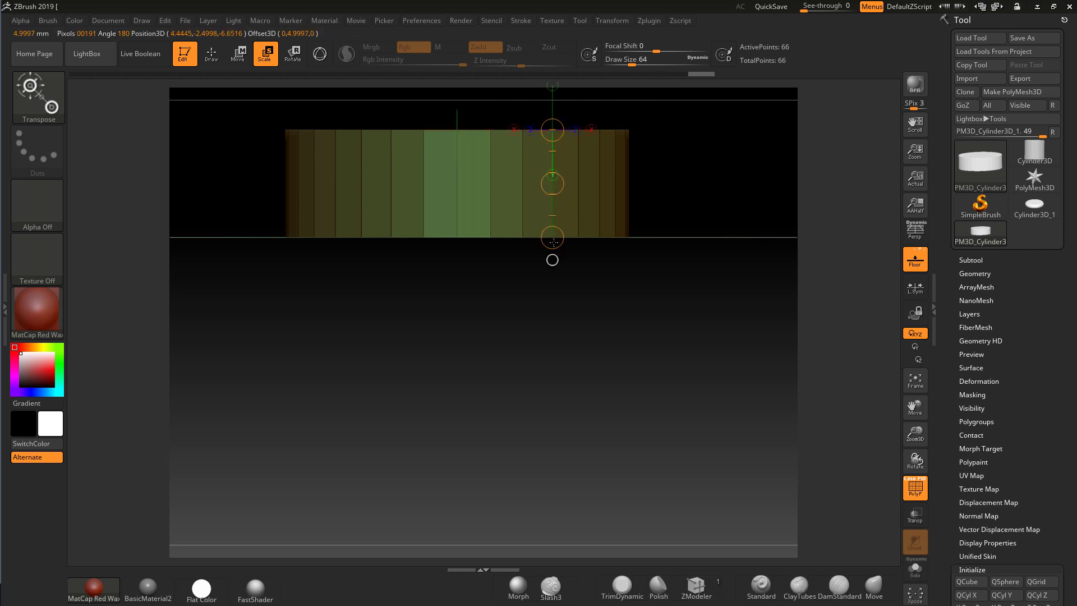
pyautogui.keyDown('alt'); pyautogui.moveTo(702, 325); pyautogui.dragTo(700, 454); pyautogui.keyUp('alt')
pyautogui.moveTo(708, 393); pyautogui.dragTo(684, 527)
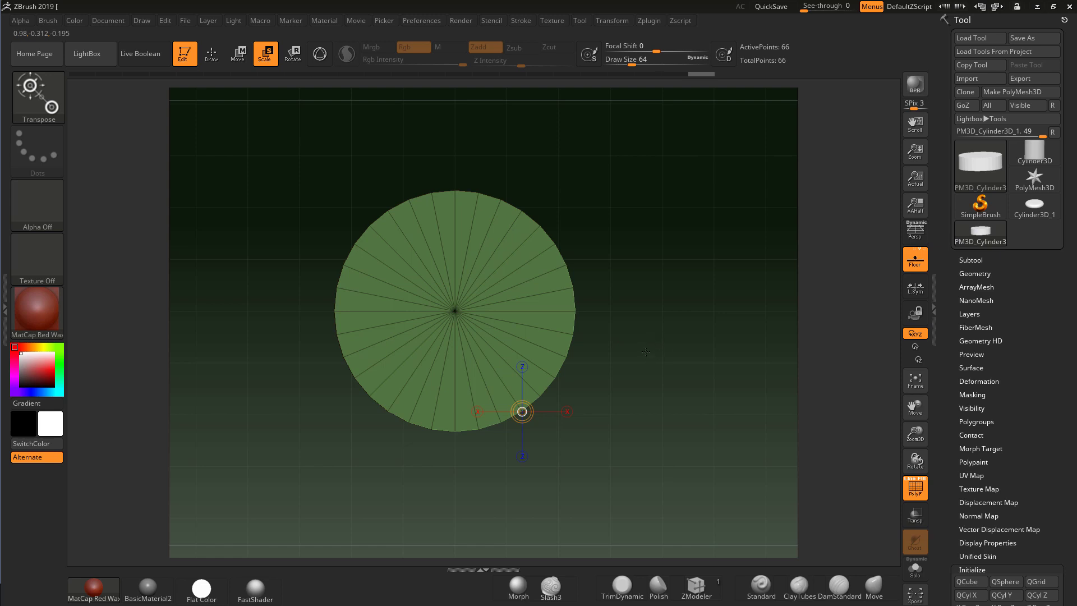
# - Duplicate the cylinder subtool to create PM3D_Cylinder3D_2
pyautogui.click(972, 259)
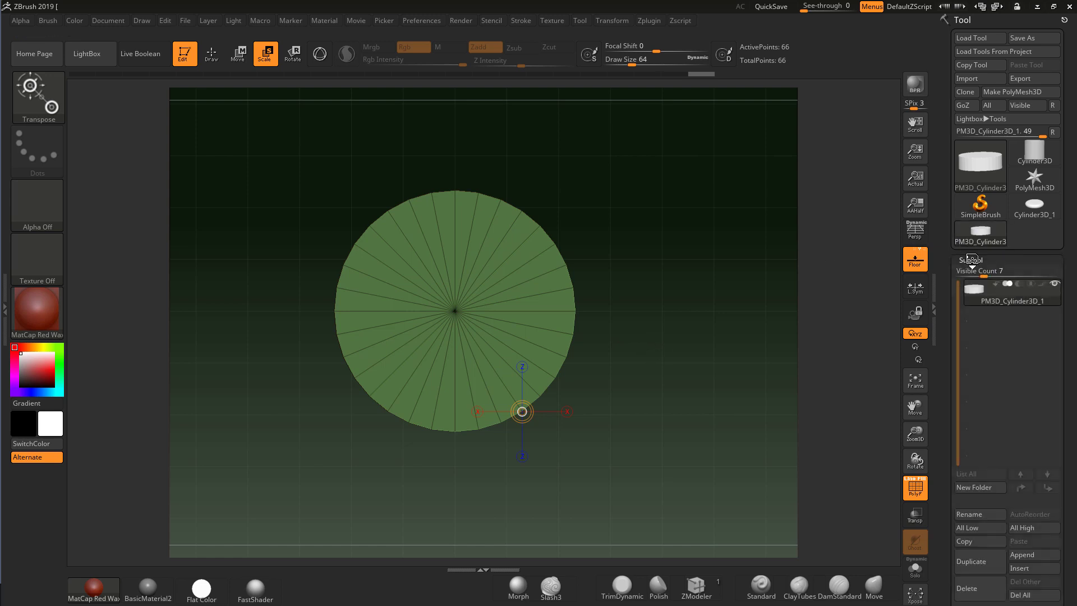
pyautogui.click(976, 569)
pyautogui.moveTo(982, 314)
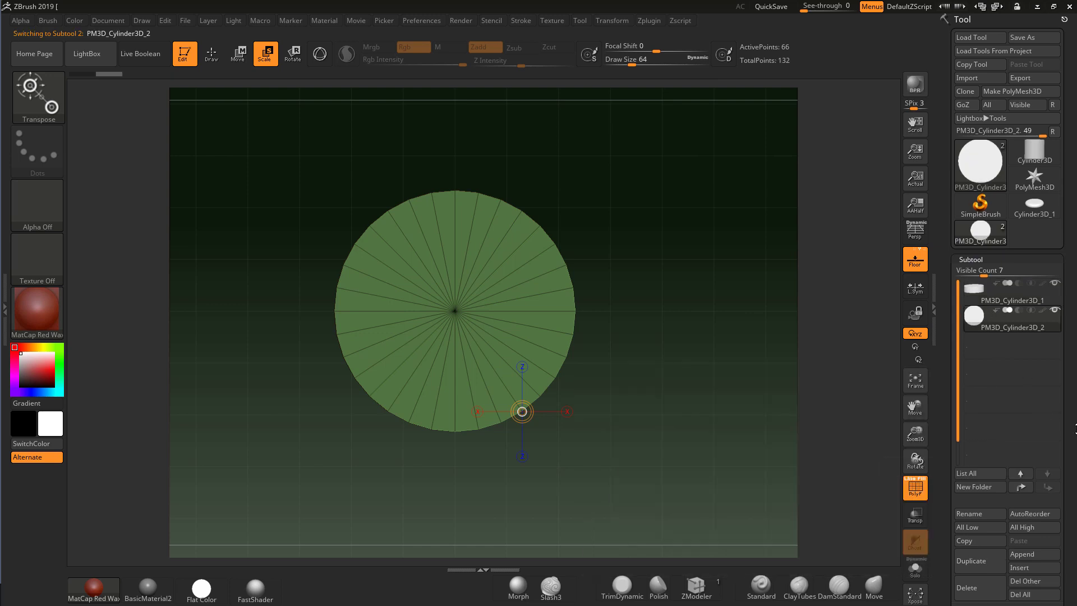
pyautogui.moveTo(1075, 438); pyautogui.dragTo(1075, 424)
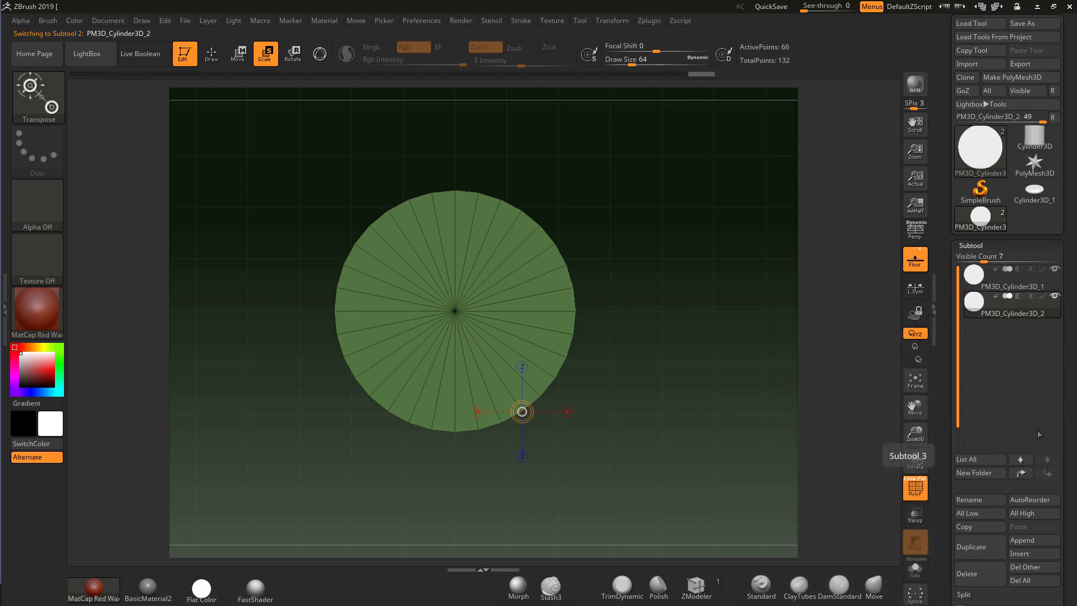
pyautogui.scroll(-5, 1054, 421)
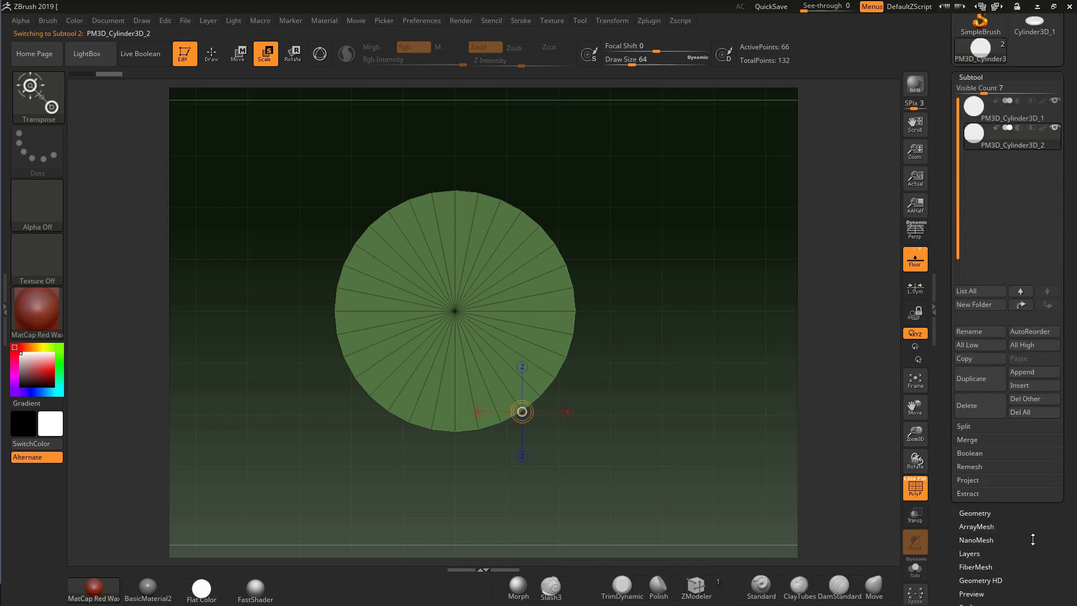
pyautogui.scroll(-6, 1033, 540)
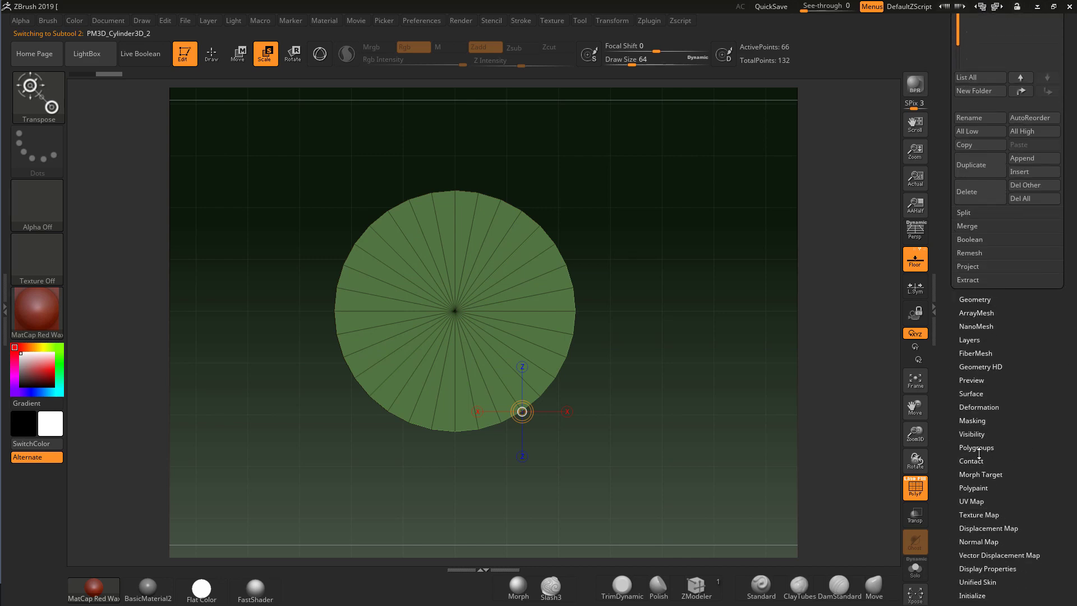
# - Group the whole visible duplicate cylinder into a single new polygroup
pyautogui.click(976, 447)
pyautogui.scroll(6, 981, 402)
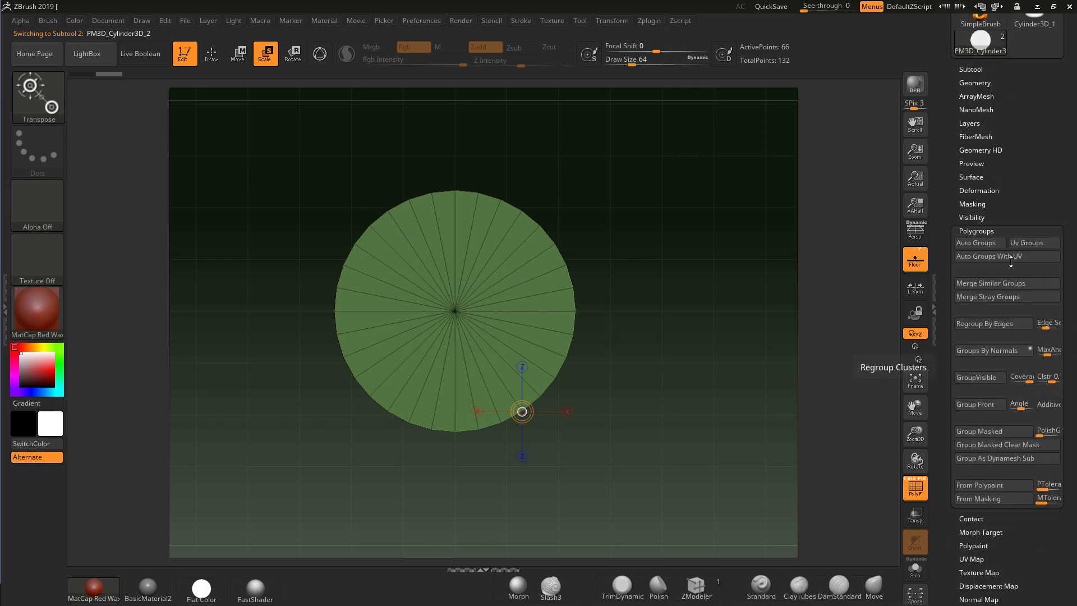
pyautogui.click(968, 377)
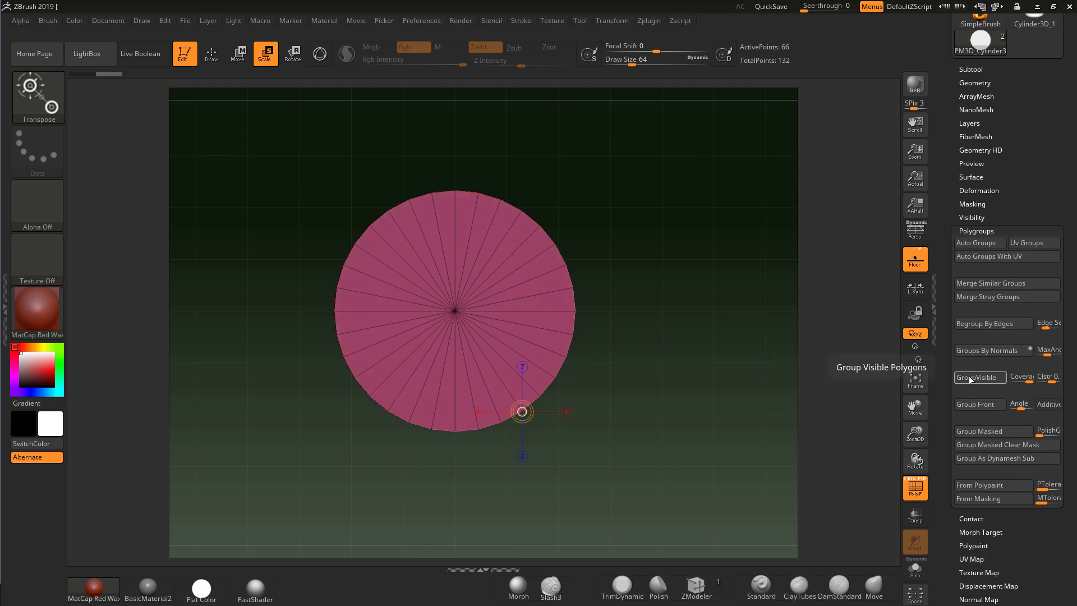
pyautogui.moveTo(858, 410); pyautogui.dragTo(881, 360)
# - Select the duplicated PM3D_Cylinder3D_2 subtool in the list and return to a flat front view
pyautogui.scroll(1, 1038, 153)
pyautogui.click(971, 95)
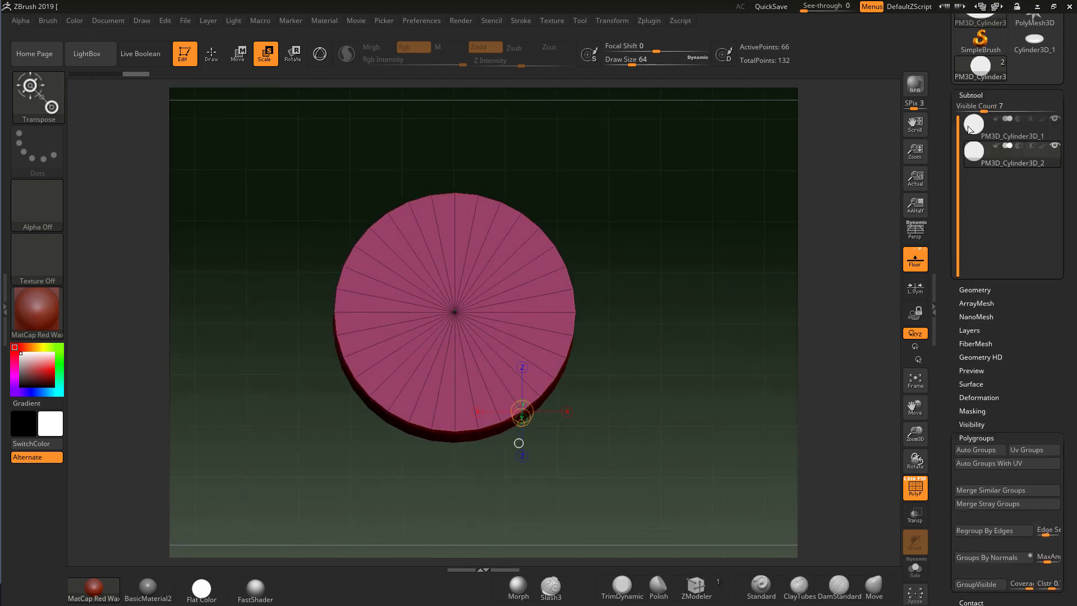
pyautogui.click(974, 129)
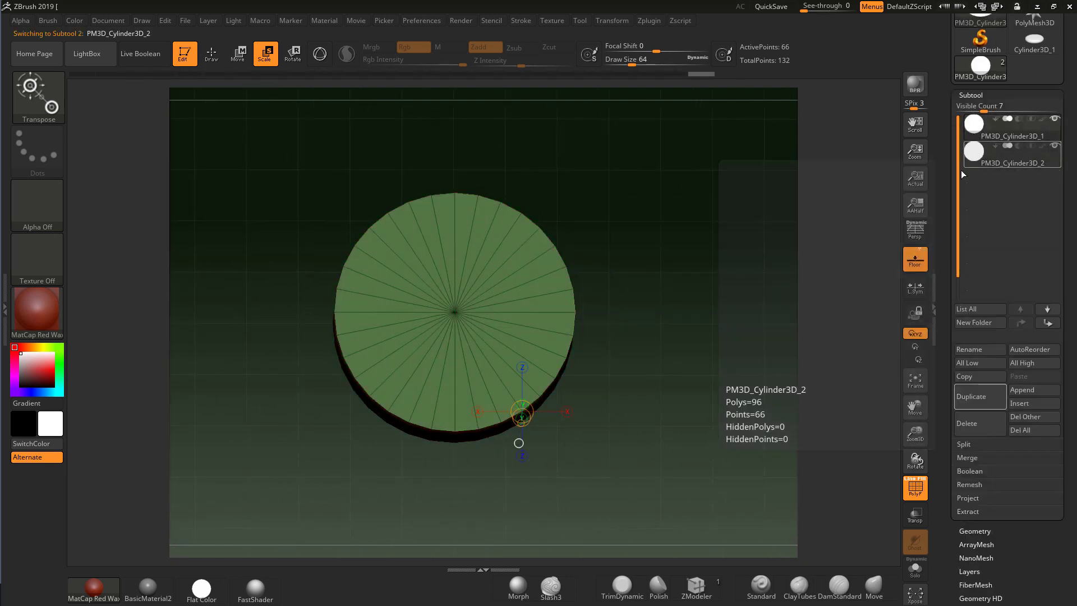
pyautogui.click(971, 156)
pyautogui.keyDown('shift'); pyautogui.moveTo(816, 276); pyautogui.dragTo(823, 289); pyautogui.keyUp('shift')
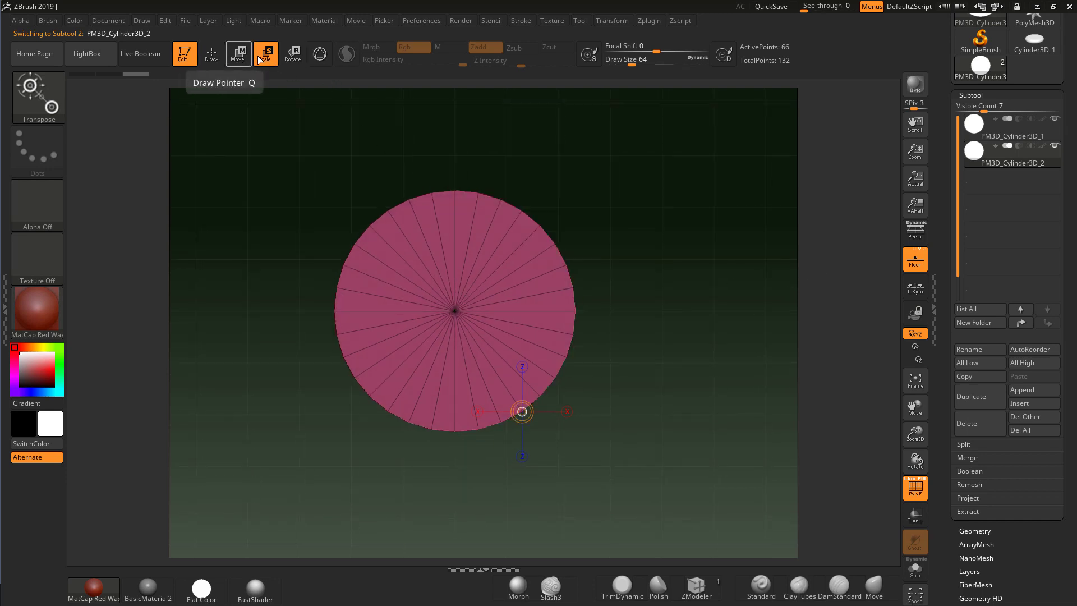
# - With Gizmo 3D, shrink the duplicate cylinder slightly, stretch it taller along Y, and hide the floor
pyautogui.click(319, 54)
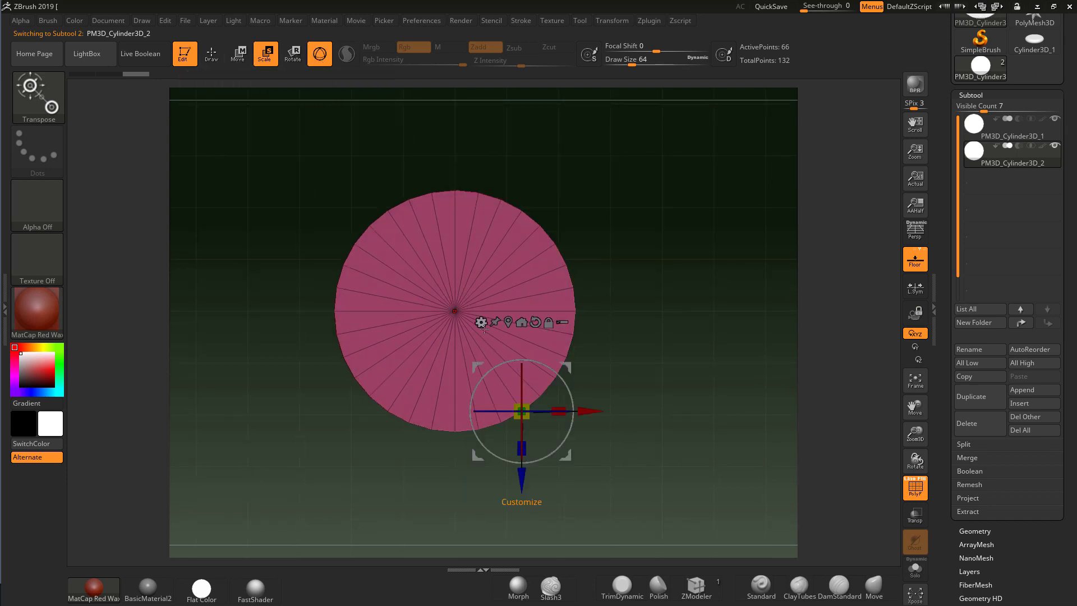
pyautogui.click(521, 322)
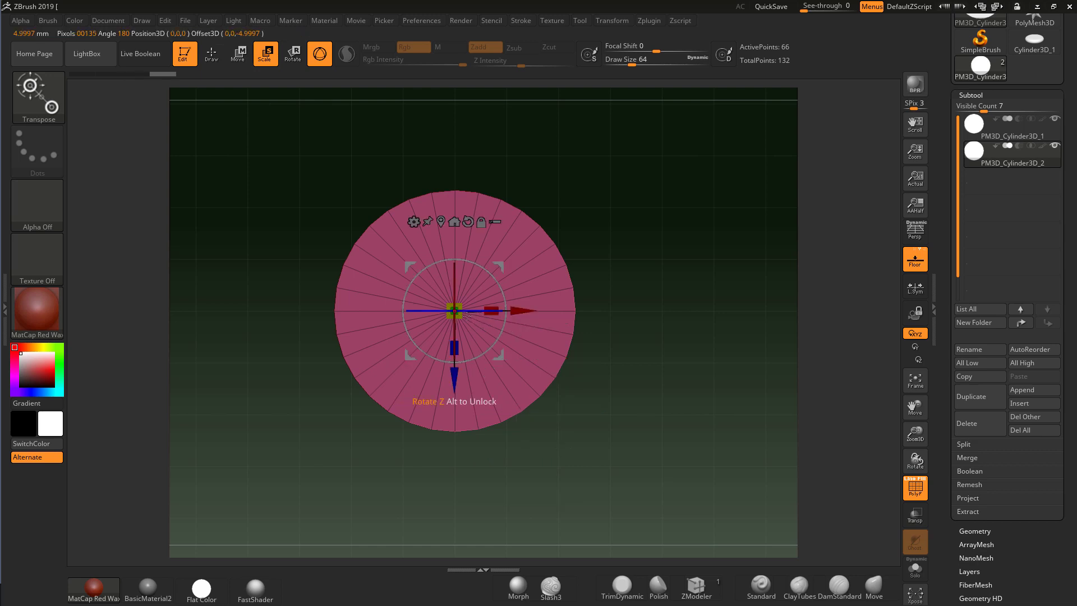
pyautogui.moveTo(463, 317); pyautogui.dragTo(459, 321)
pyautogui.moveTo(661, 380); pyautogui.dragTo(660, 241)
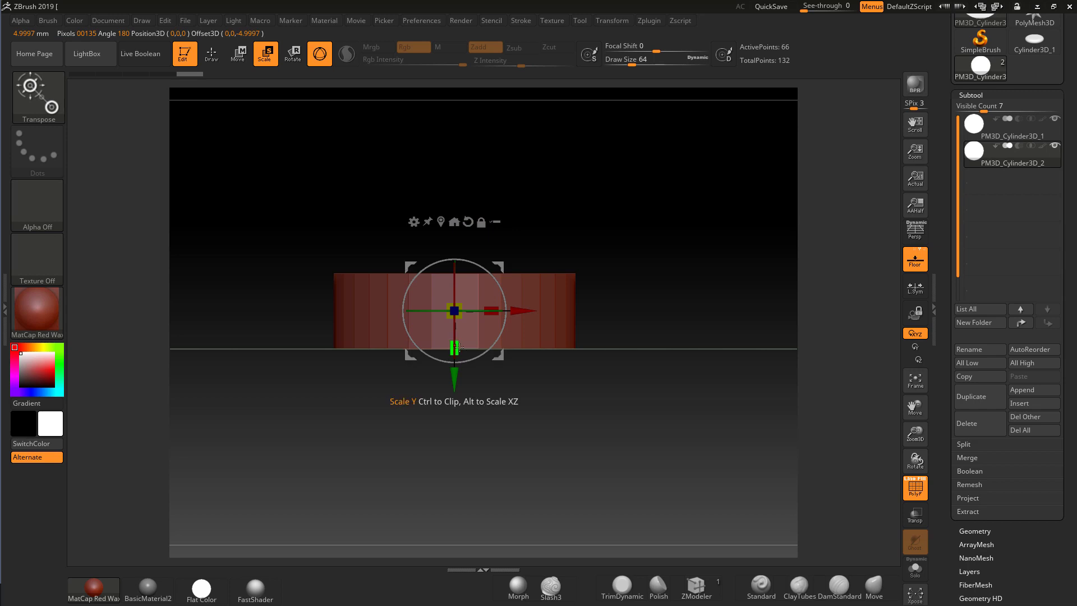
pyautogui.moveTo(458, 350); pyautogui.dragTo(464, 433)
pyautogui.moveTo(690, 312); pyautogui.dragTo(670, 336)
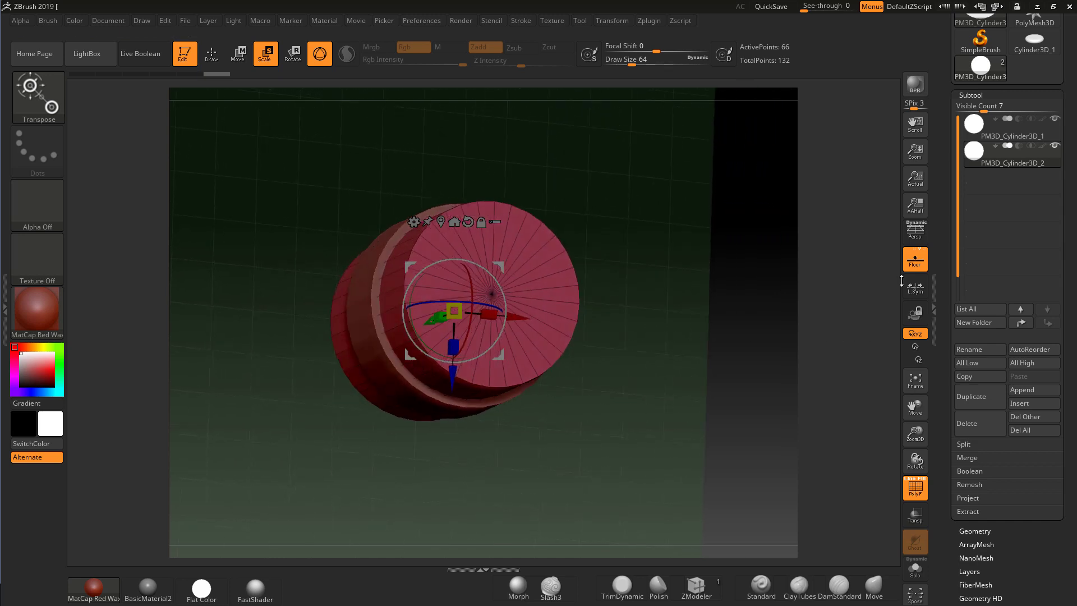
pyautogui.click(915, 260)
pyautogui.moveTo(745, 372); pyautogui.dragTo(715, 343)
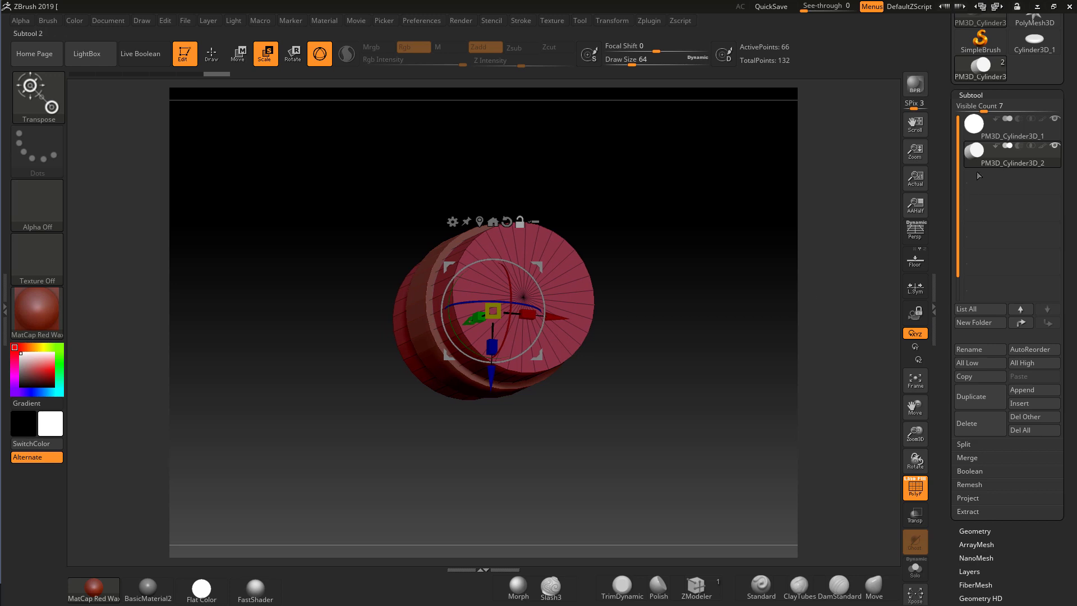
# - Set PM3D_Cylinder3D_2 to boolean-subtract from the first cylinder, with PolyF off, then reopen Scale Master
pyautogui.click(144, 54)
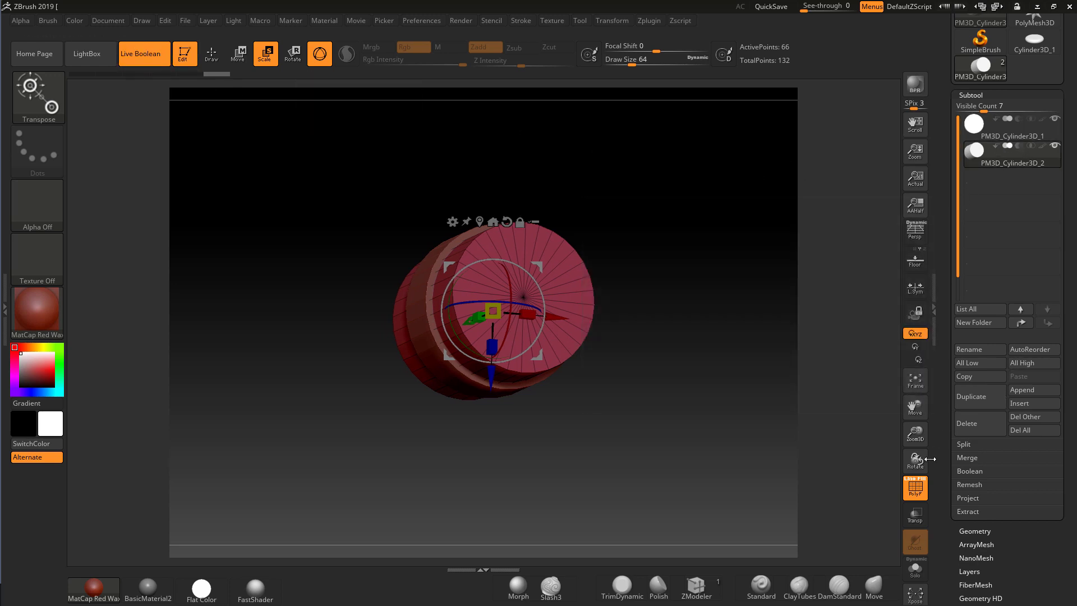
pyautogui.click(915, 488)
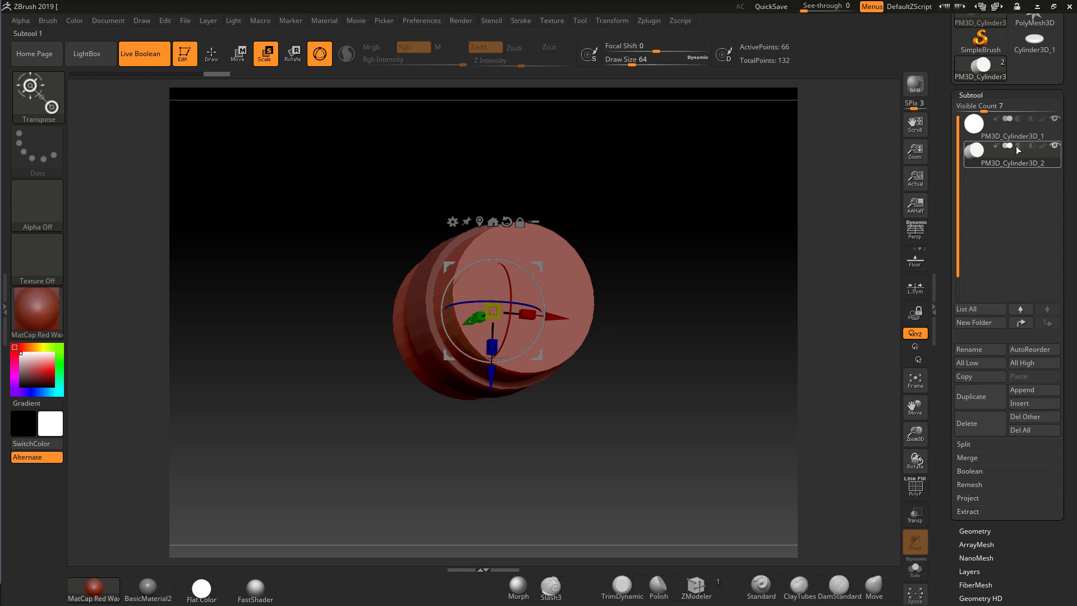
pyautogui.click(1017, 146)
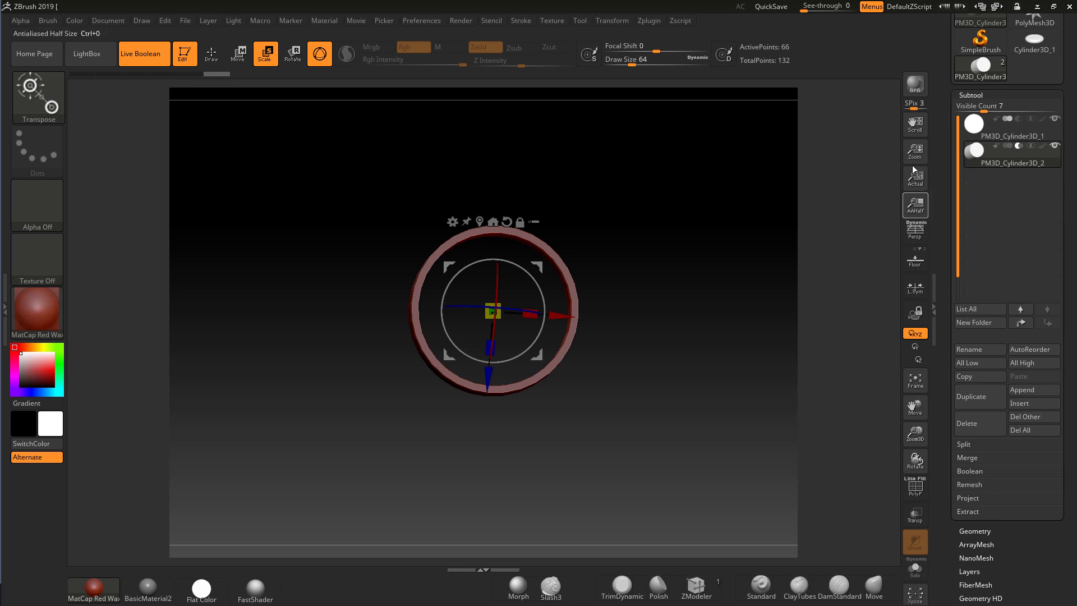
pyautogui.click(140, 55)
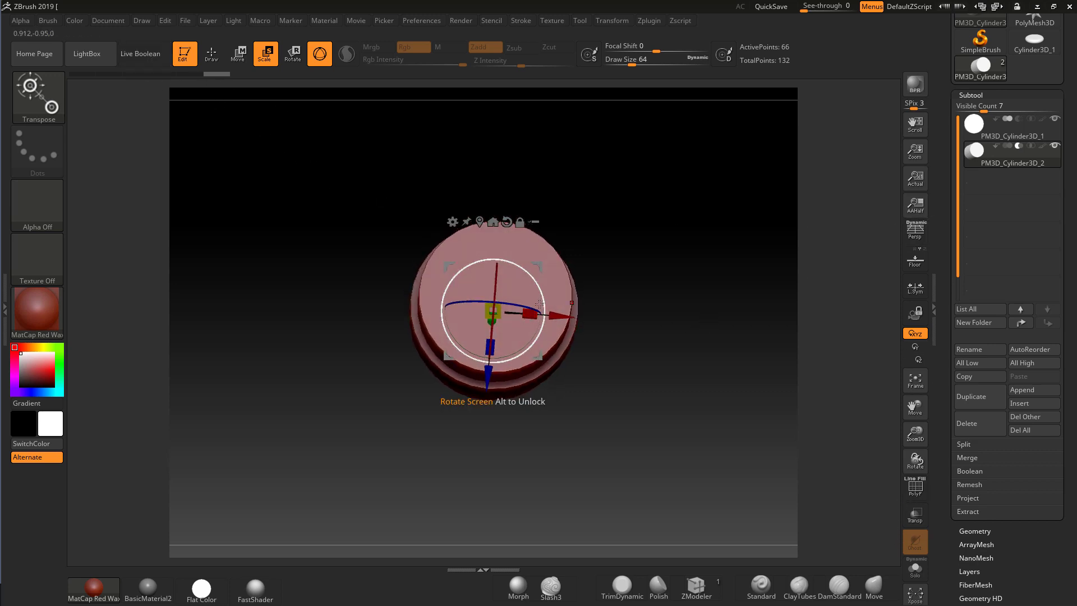
pyautogui.moveTo(997, 131)
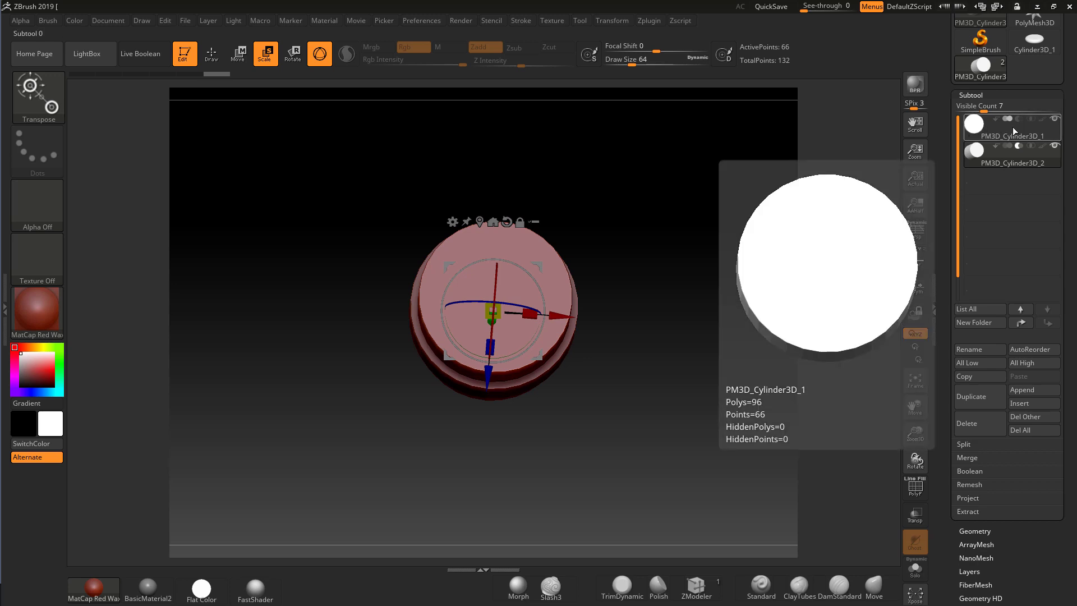
pyautogui.click(648, 23)
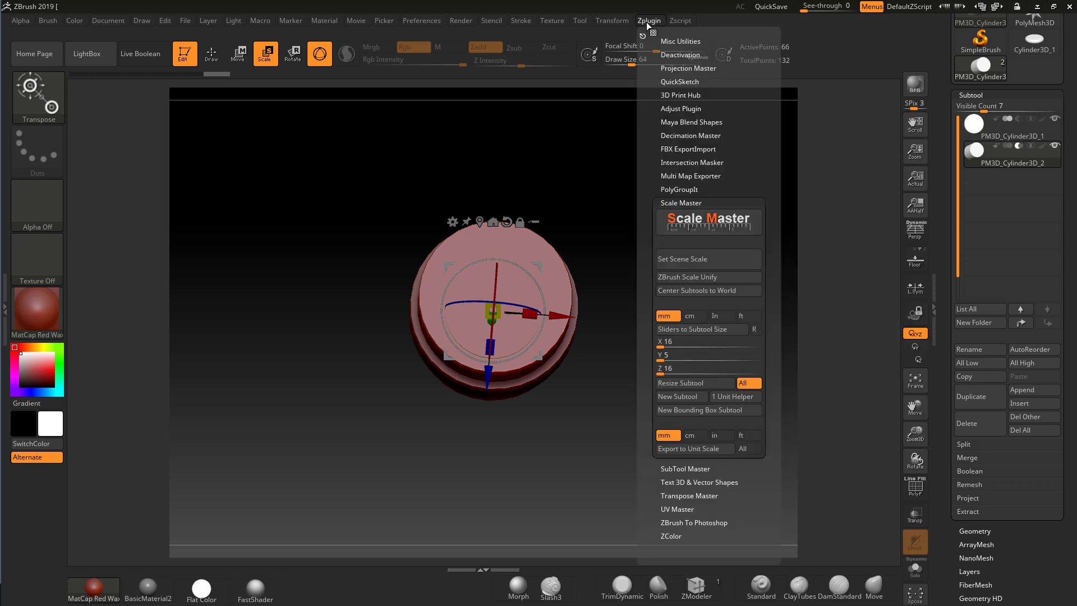
# - Resize only this subtool to 14 mm in X and Z with locked proportions, Y about 14.59 mm
pyautogui.click(745, 385)
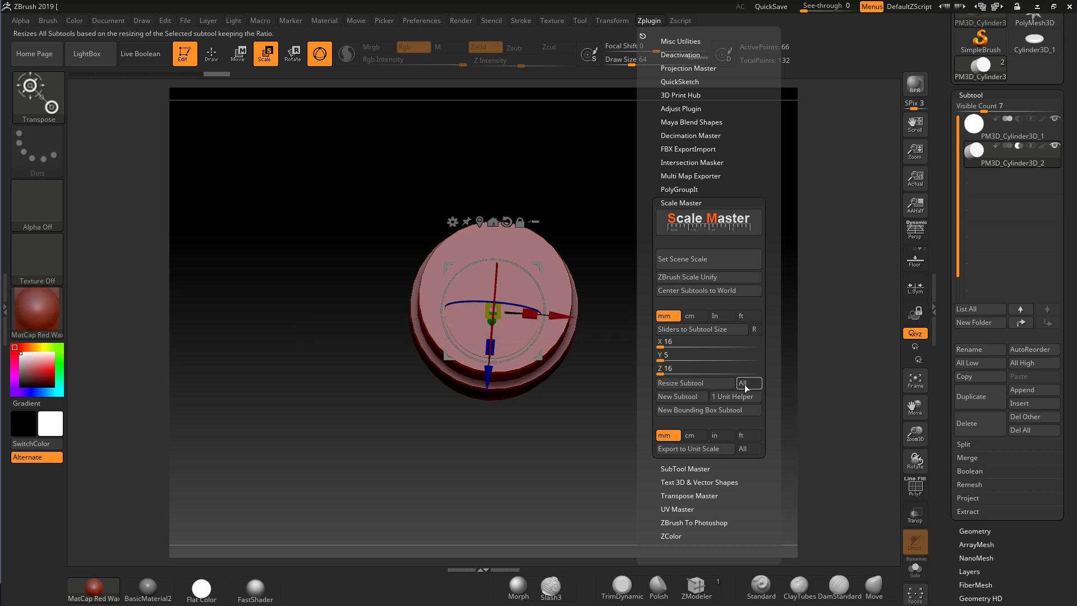
pyautogui.click(689, 329)
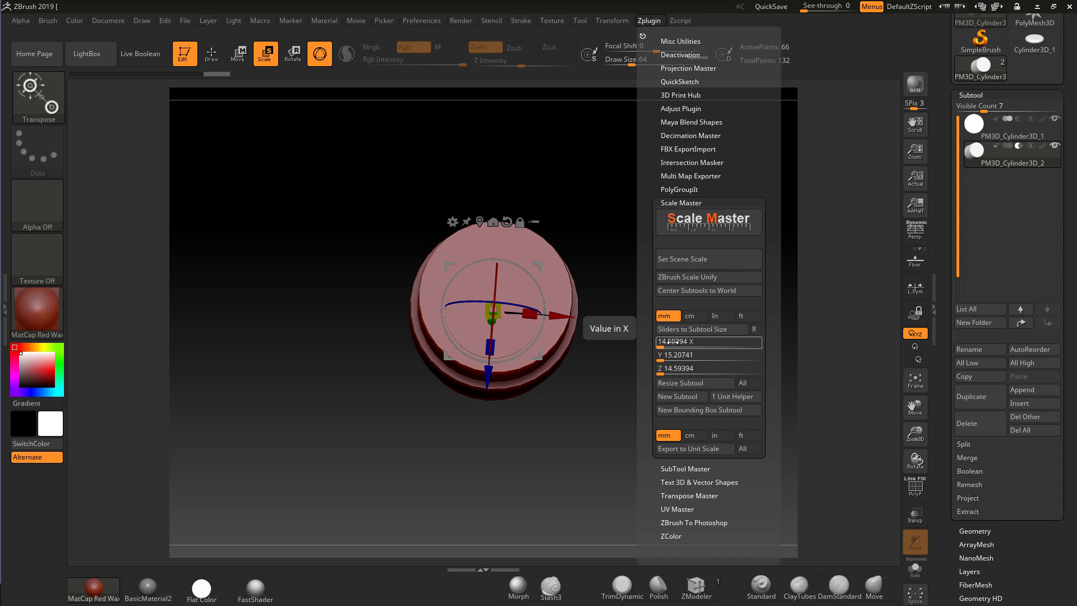
pyautogui.click(662, 341)
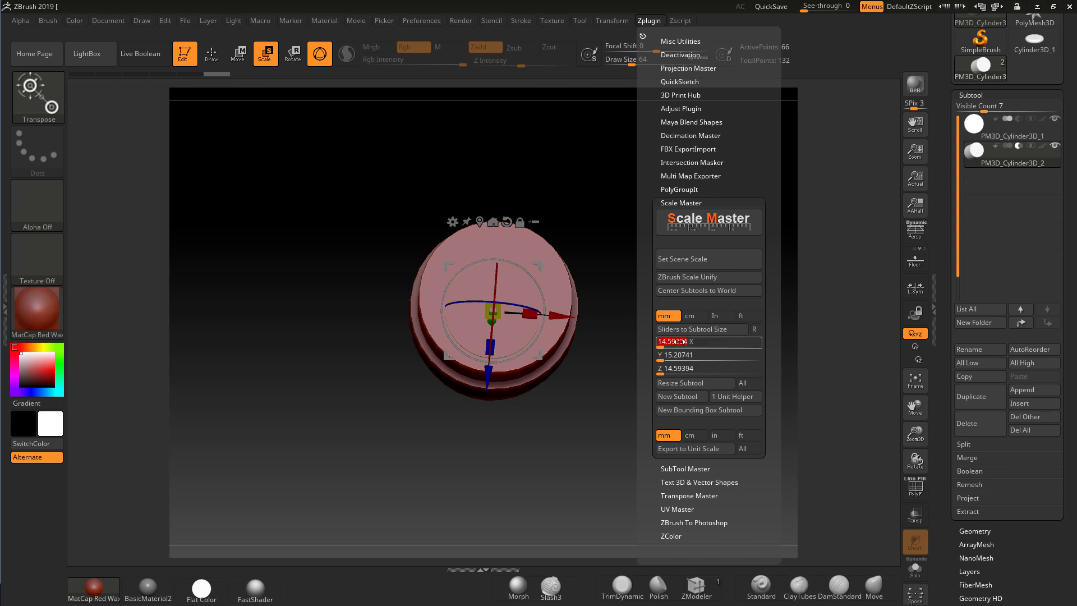
pyautogui.write('14')
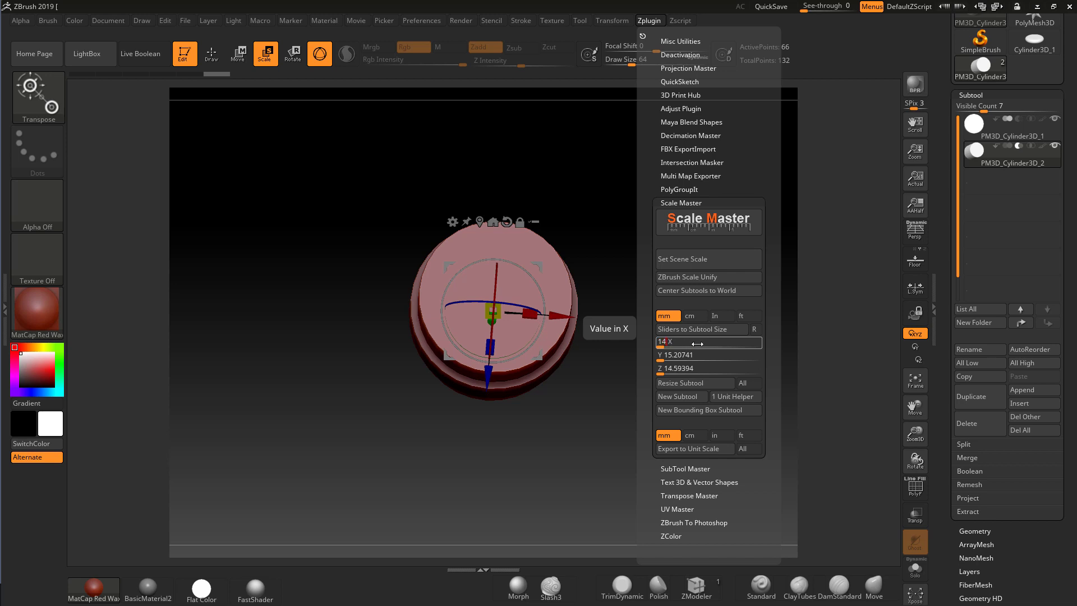
pyautogui.click(755, 329)
pyautogui.click(661, 342)
pyautogui.click(679, 368)
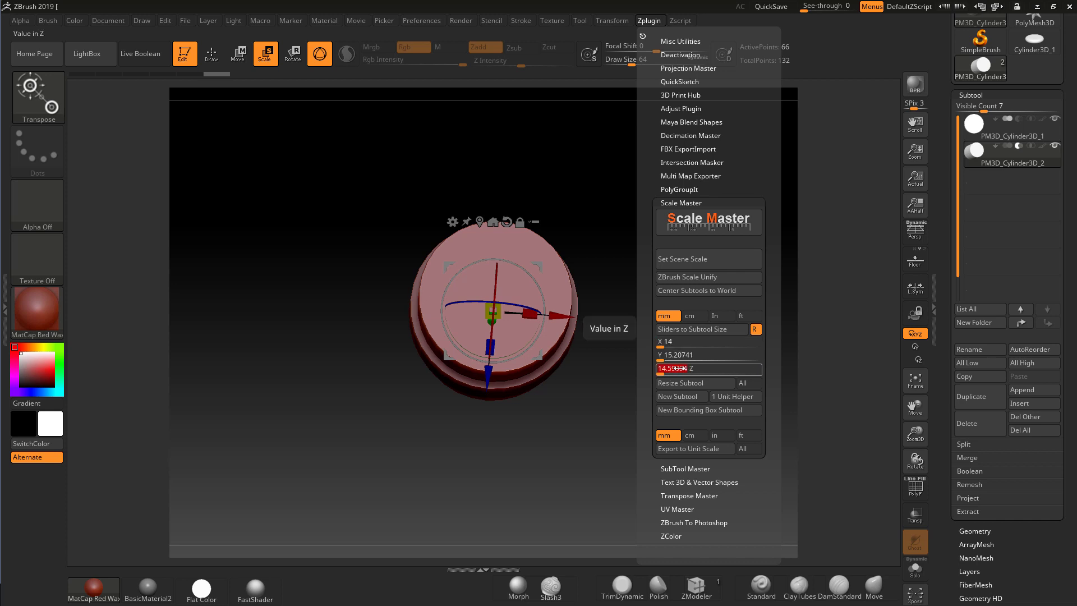
pyautogui.write('14')
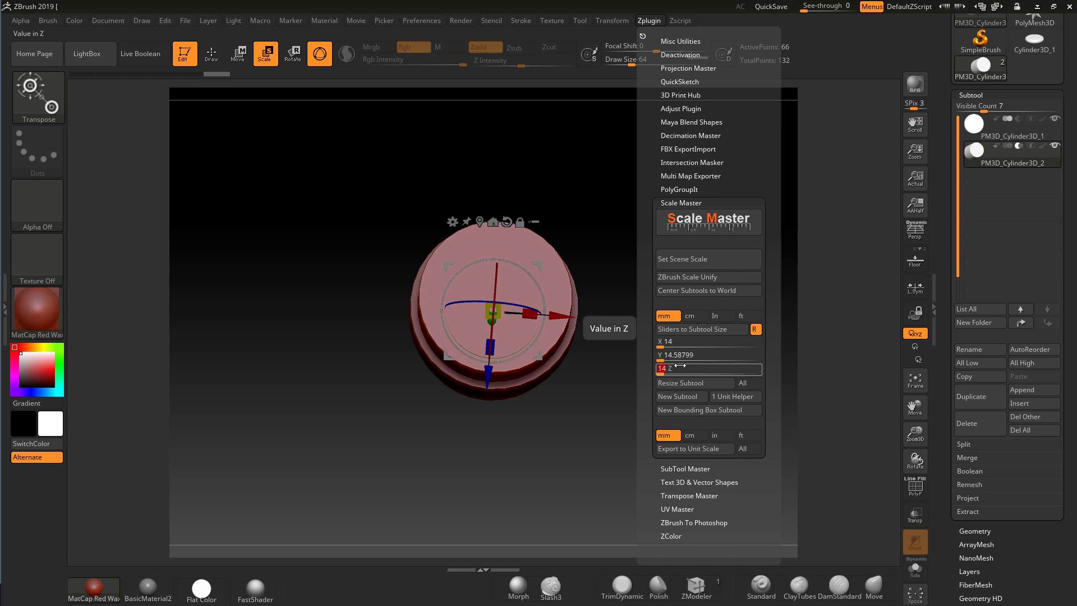
pyautogui.press('Return')
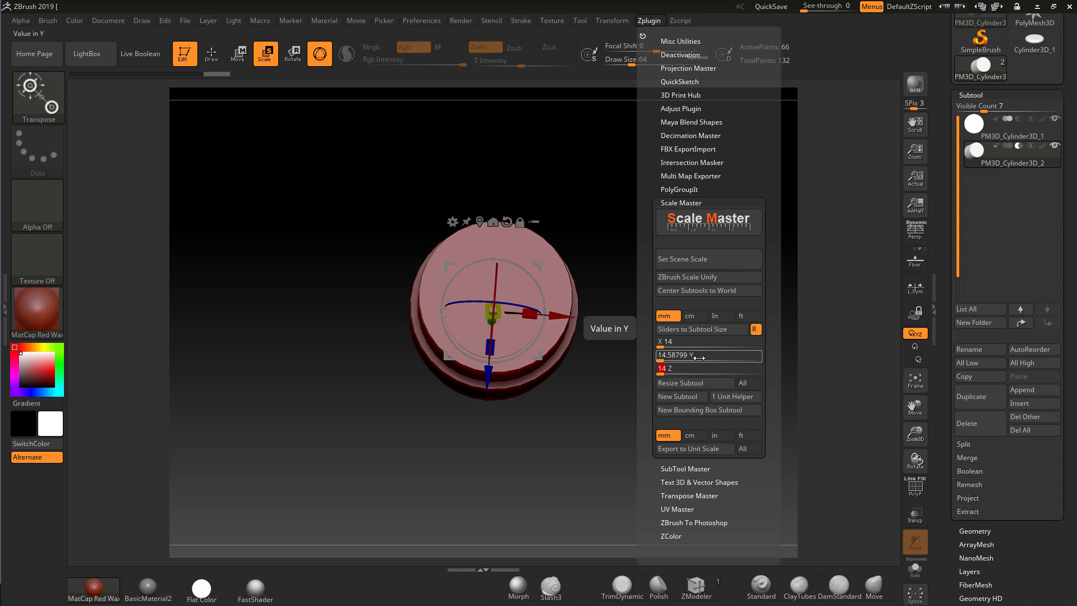
pyautogui.click(695, 355)
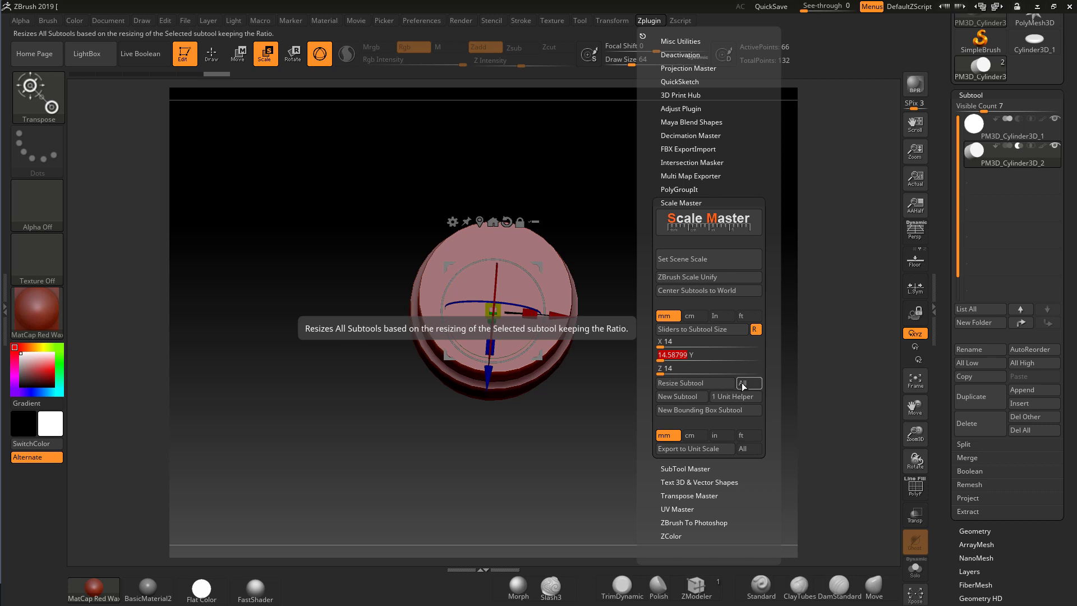
pyautogui.click(708, 383)
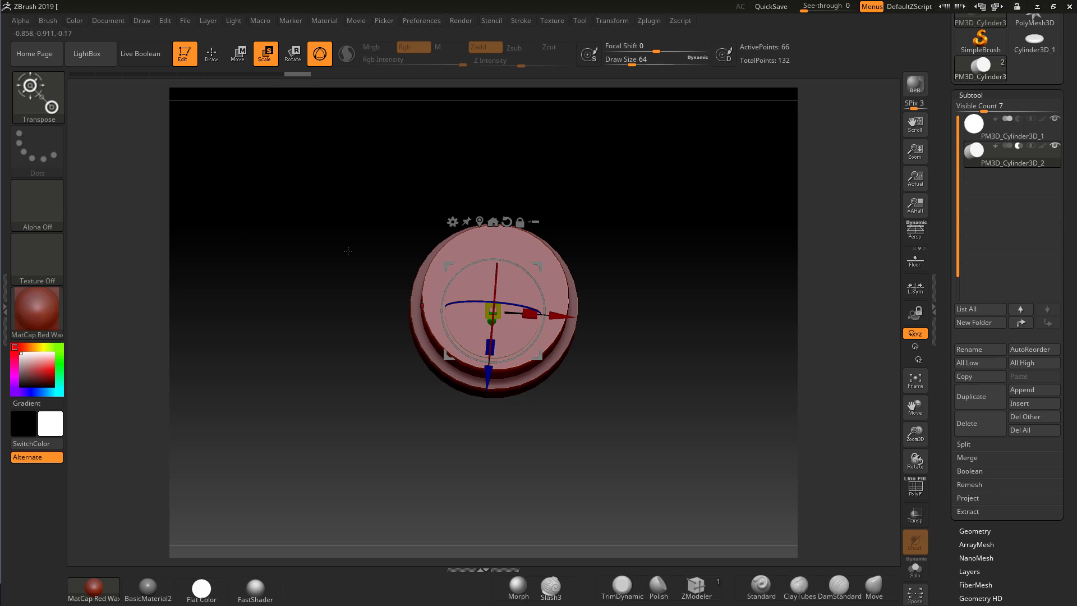
# - Preview the ring with Live Boolean on and lay a transpose line across its wall
pyautogui.click(141, 54)
pyautogui.keyDown('shift'); pyautogui.moveTo(682, 264); pyautogui.dragTo(683, 293); pyautogui.keyUp('shift')
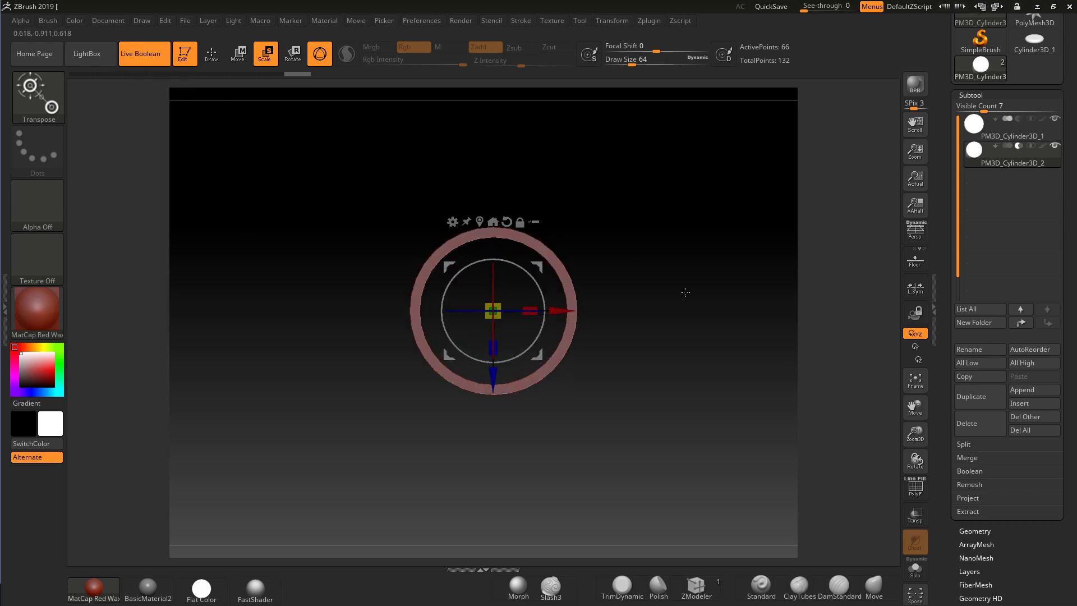
pyautogui.keyDown('ctrl'); pyautogui.moveTo(709, 293); pyautogui.dragTo(715, 350, button='right'); pyautogui.keyUp('ctrl')
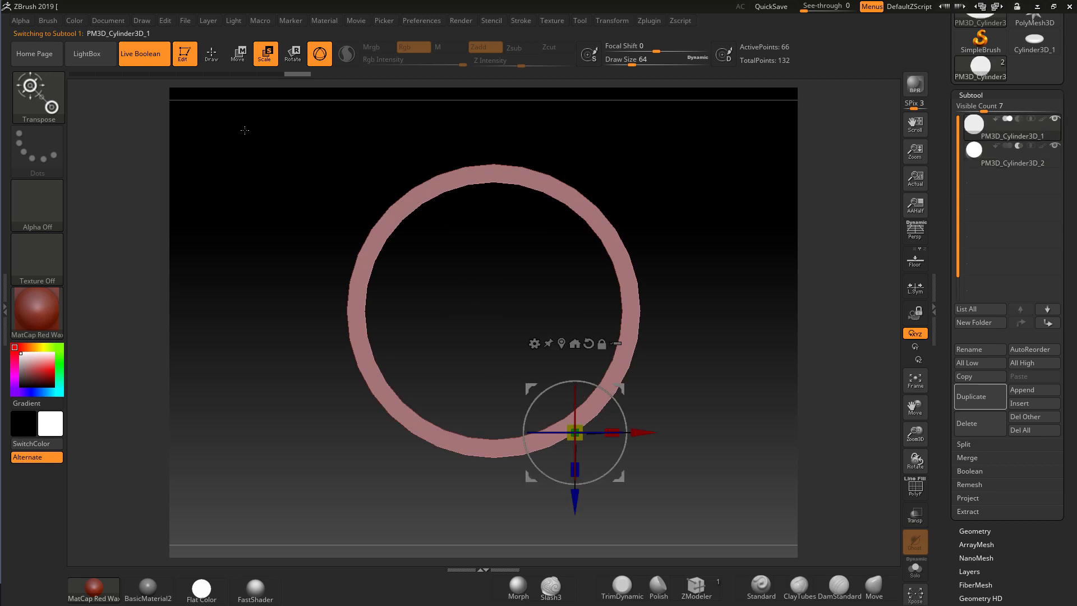
pyautogui.click(318, 54)
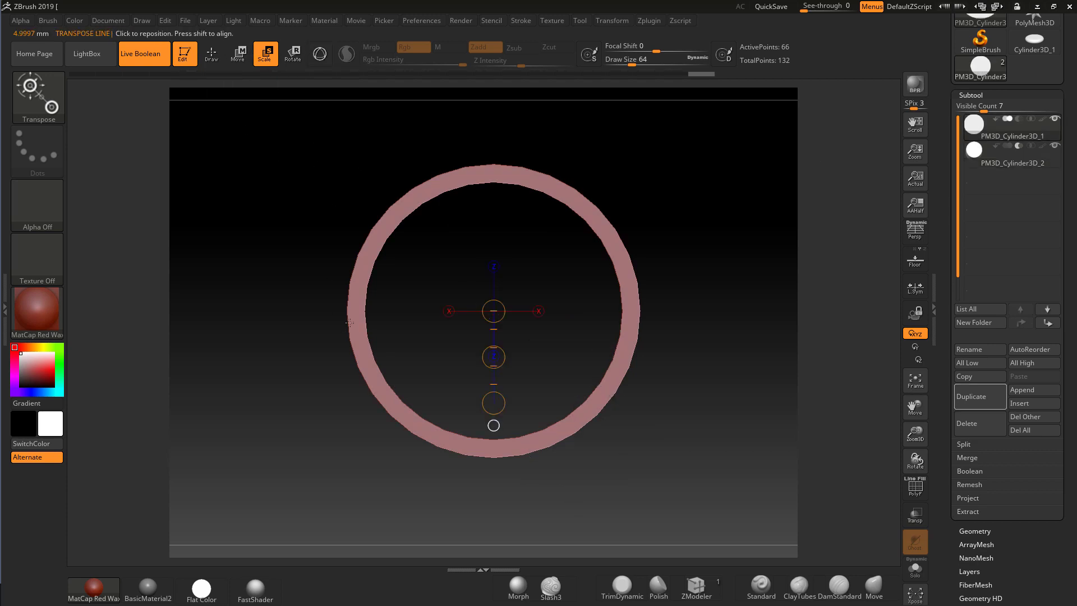
pyautogui.moveTo(347, 310); pyautogui.dragTo(386, 311)
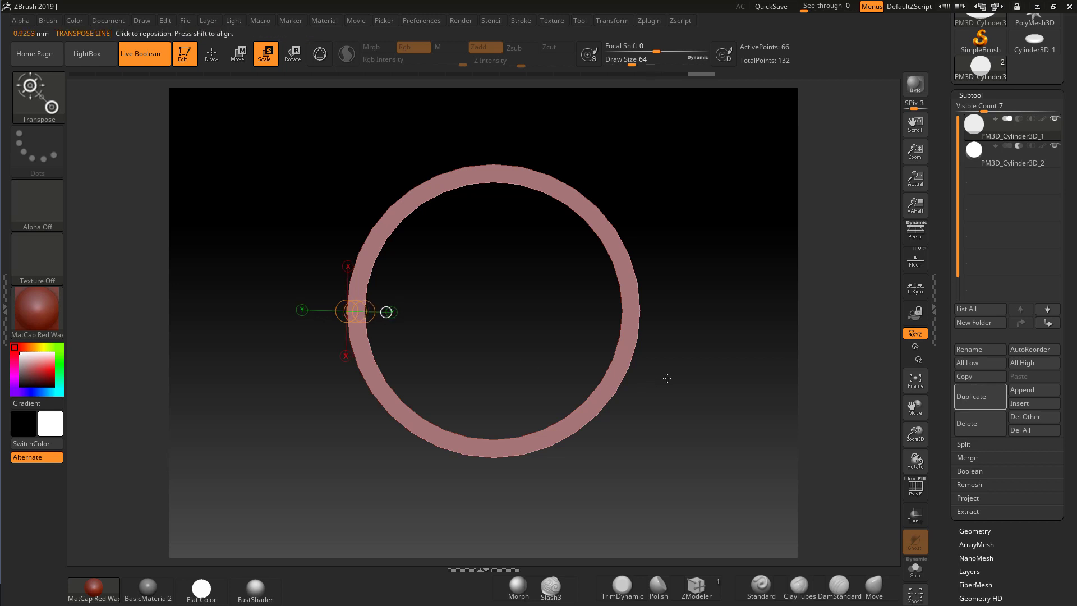
pyautogui.moveTo(704, 377)
pyautogui.mouseDown()
pyautogui.moveTo(721, 308)
pyautogui.moveTo(715, 364)
pyautogui.mouseUp()
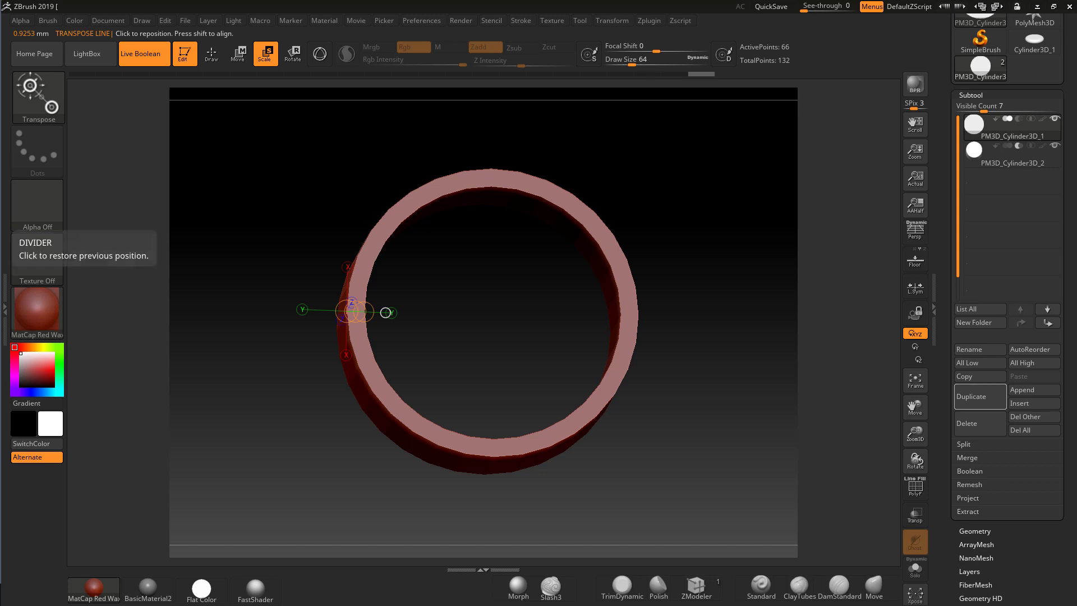
# - Select the inner cylinder PM3D_Cylinder3D_2 and turn the boolean preview off
pyautogui.click(974, 152)
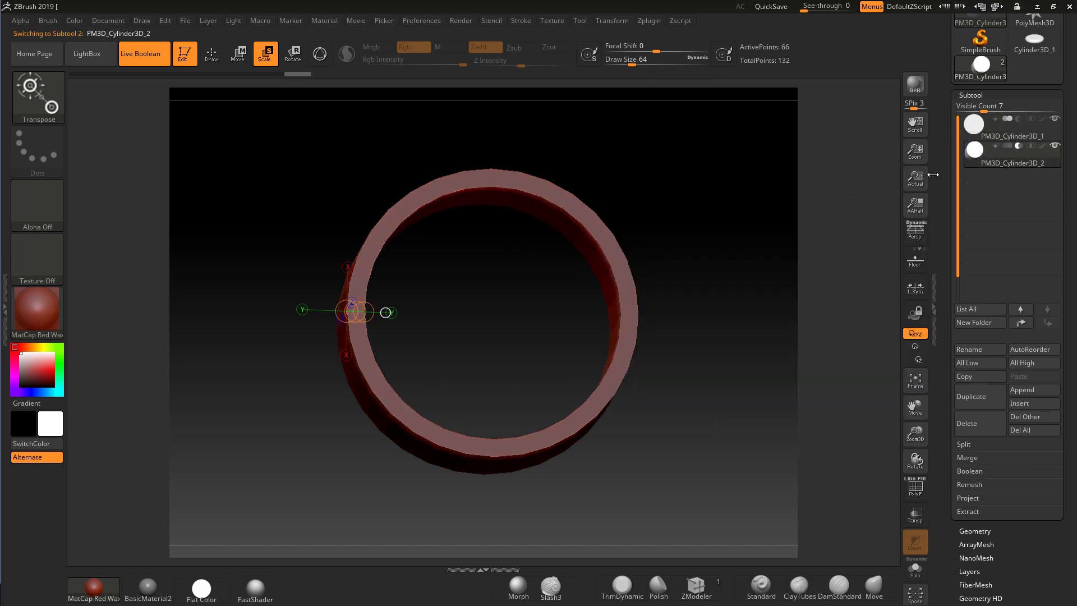
pyautogui.moveTo(741, 267); pyautogui.dragTo(685, 307)
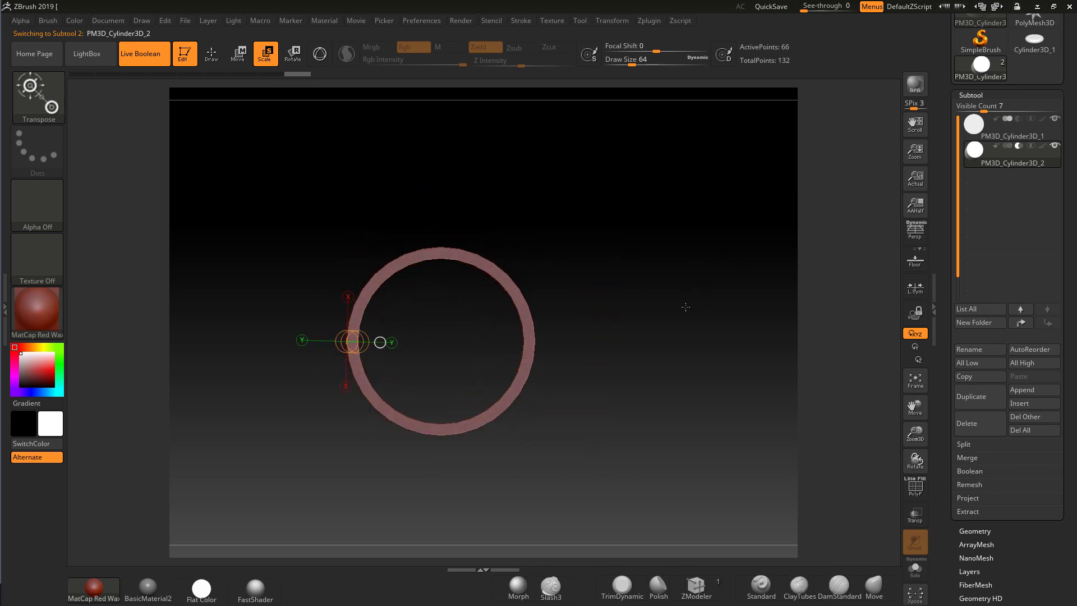
pyautogui.keyDown('alt'); pyautogui.moveTo(634, 276); pyautogui.dragTo(686, 251); pyautogui.keyUp('alt')
pyautogui.keyDown('alt'); pyautogui.moveTo(754, 248); pyautogui.dragTo(778, 225); pyautogui.keyUp('alt')
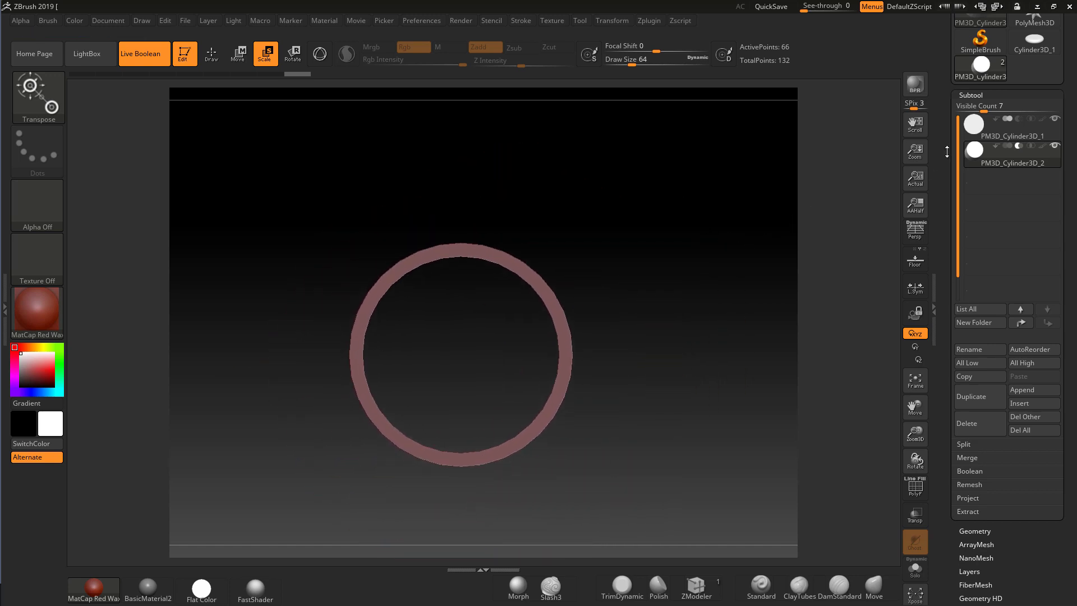
pyautogui.click(141, 53)
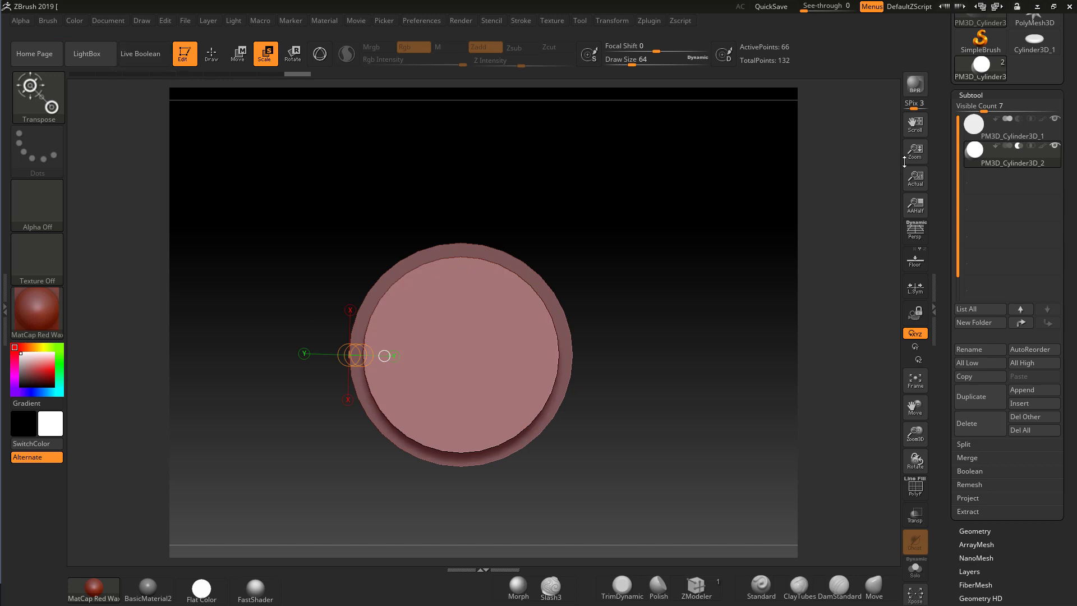
# - Resize the inner cylinder in Scale Master to X 12, Y 12.50399, Z 12 mm
pyautogui.click(645, 20)
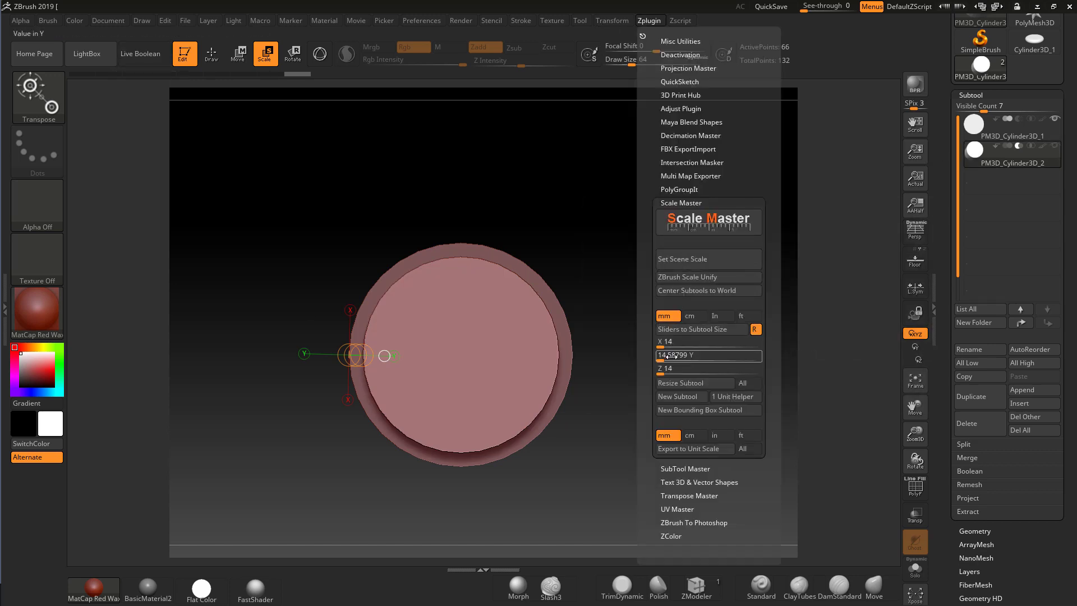
pyautogui.click(663, 341)
pyautogui.write('14')
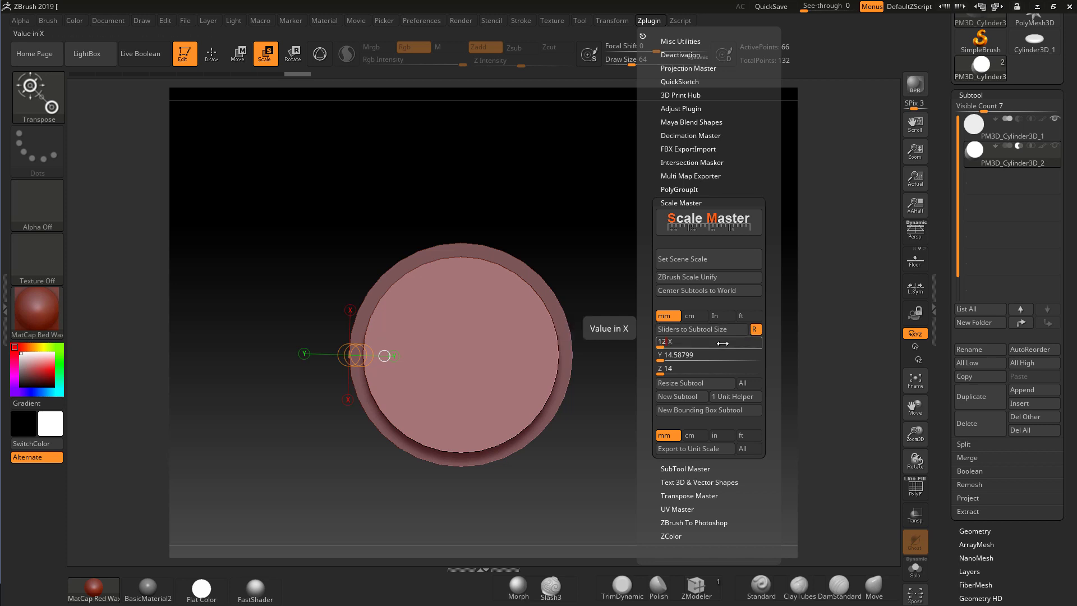
pyautogui.press('Return')
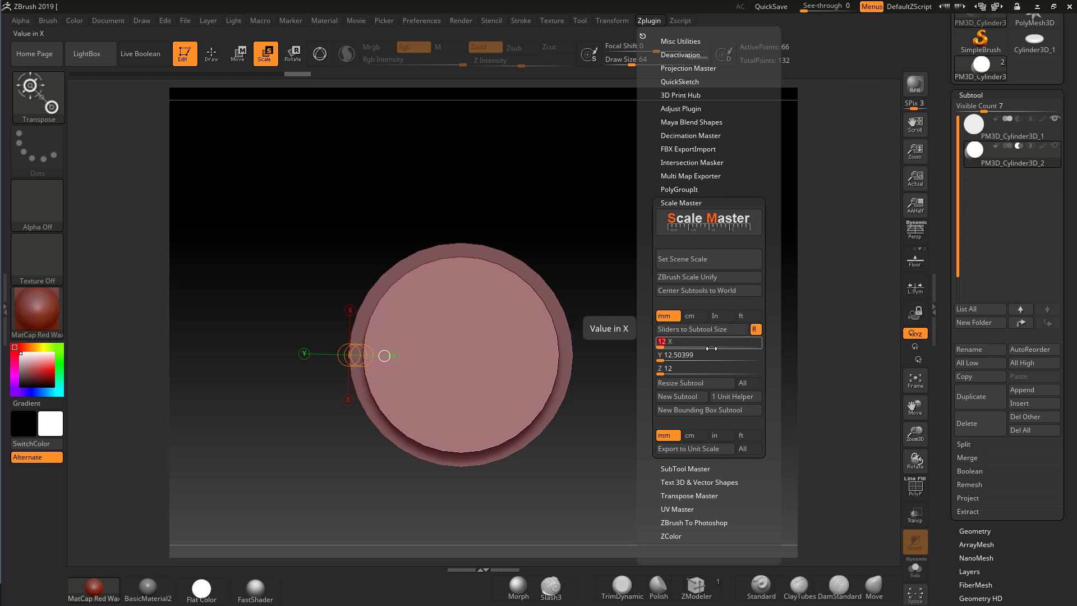
pyautogui.click(682, 385)
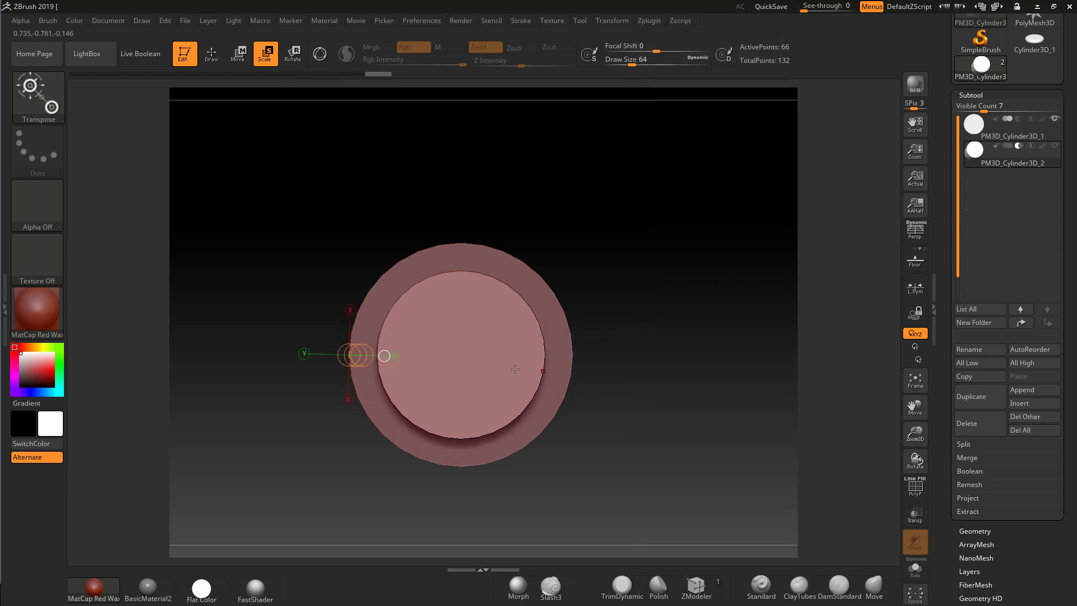
pyautogui.keyDown('ctrl'); pyautogui.moveTo(660, 359); pyautogui.dragTo(663, 415, button='right'); pyautogui.keyUp('ctrl')
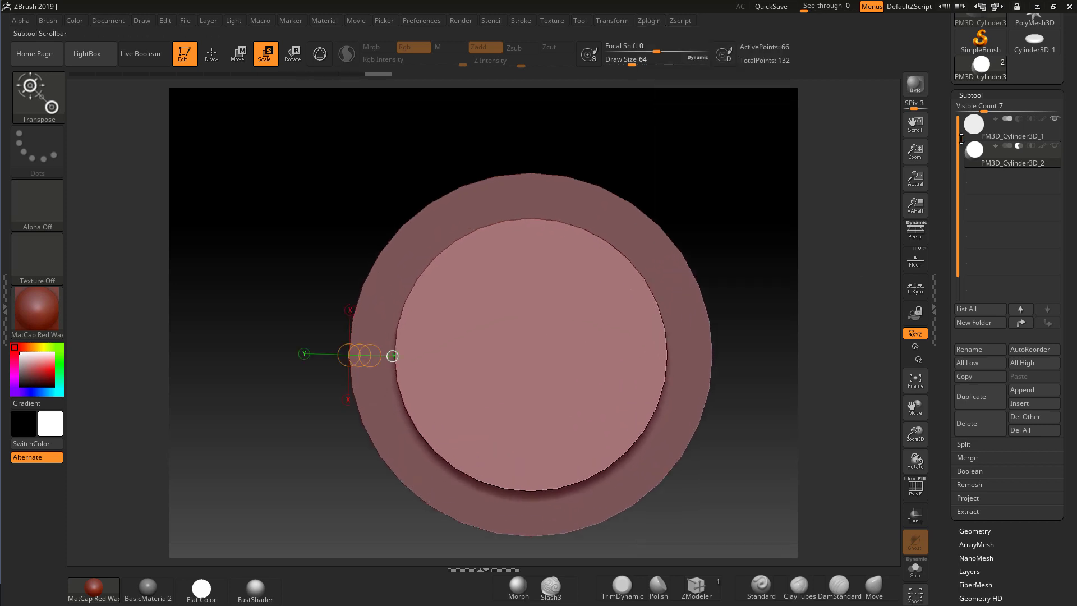
# - Turn on Live Boolean, select PM3D_Cylinder3D_1, and orbit to inspect the hollow ring band
pyautogui.click(144, 55)
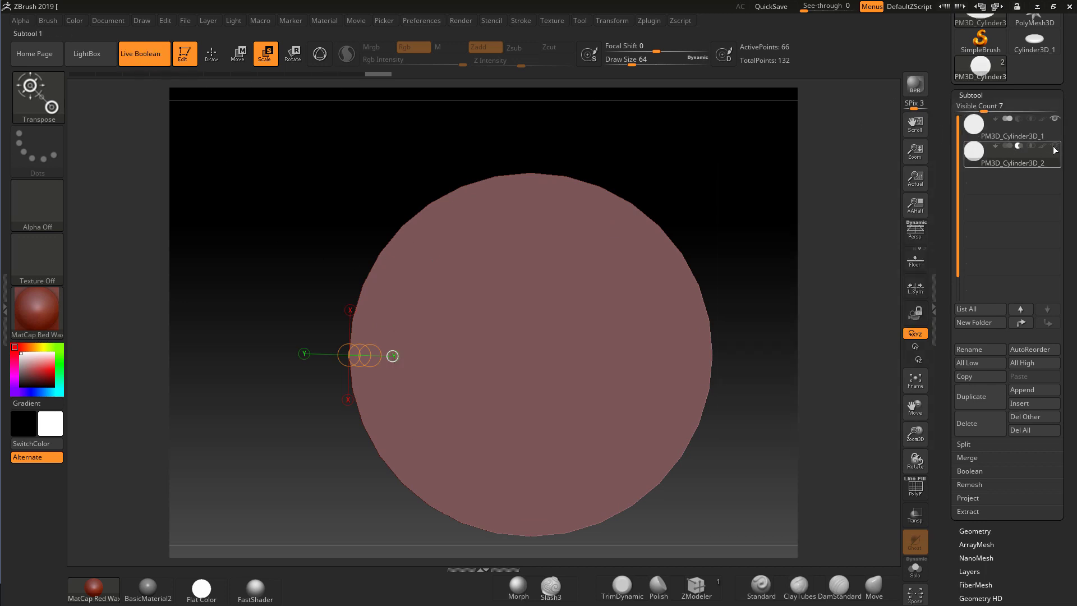
pyautogui.click(981, 126)
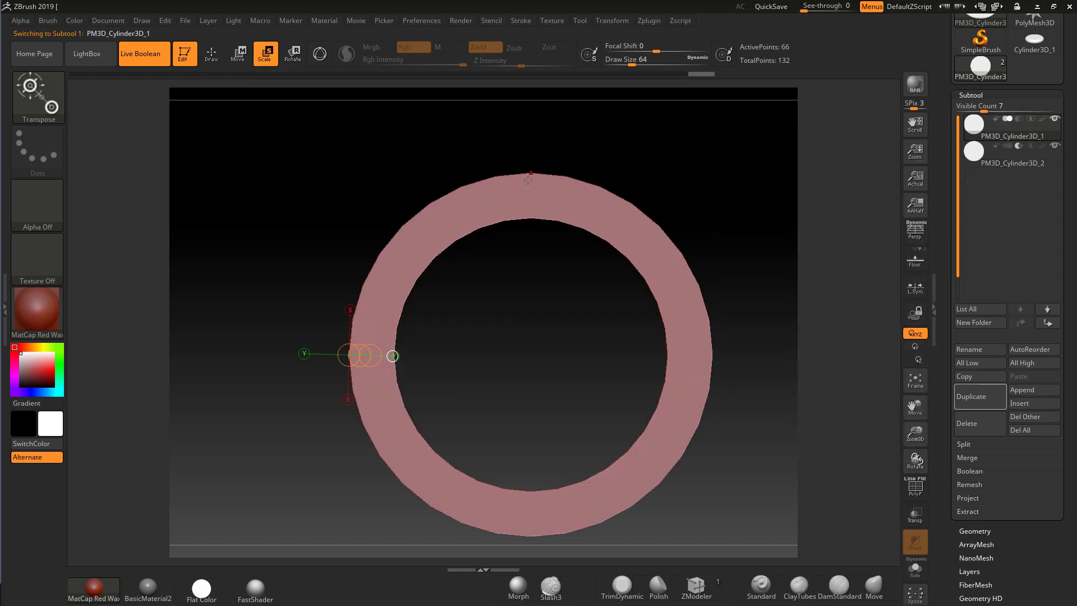
pyautogui.moveTo(532, 174); pyautogui.dragTo(529, 219)
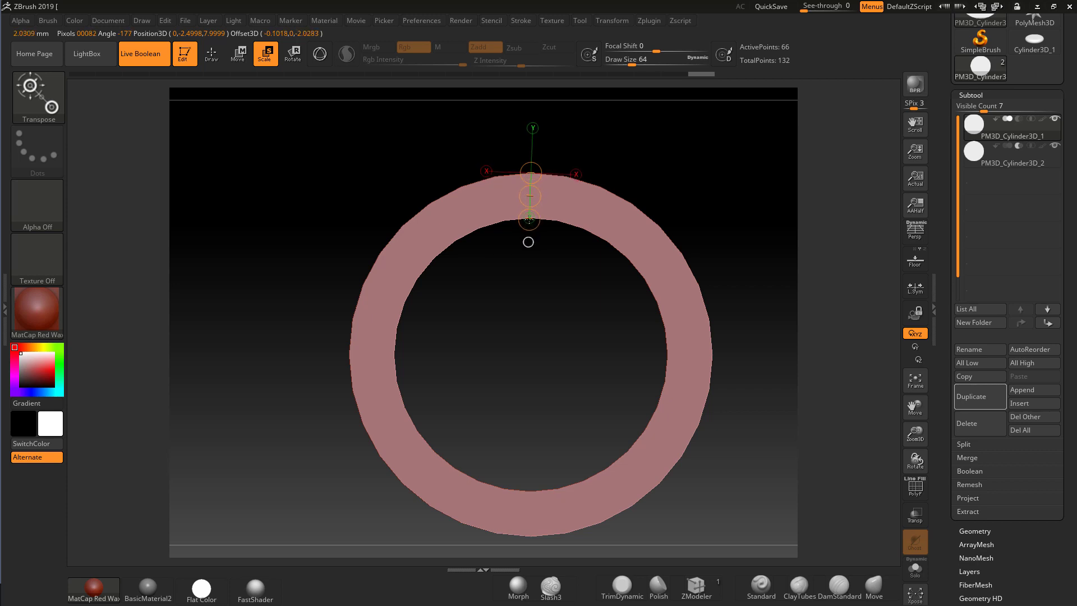
pyautogui.keyDown('alt'); pyautogui.moveTo(754, 271); pyautogui.dragTo(697, 278); pyautogui.keyUp('alt')
pyautogui.moveTo(676, 266)
pyautogui.mouseDown(button='right')
pyautogui.moveTo(690, 259)
pyautogui.moveTo(675, 261)
pyautogui.mouseUp(button='right')
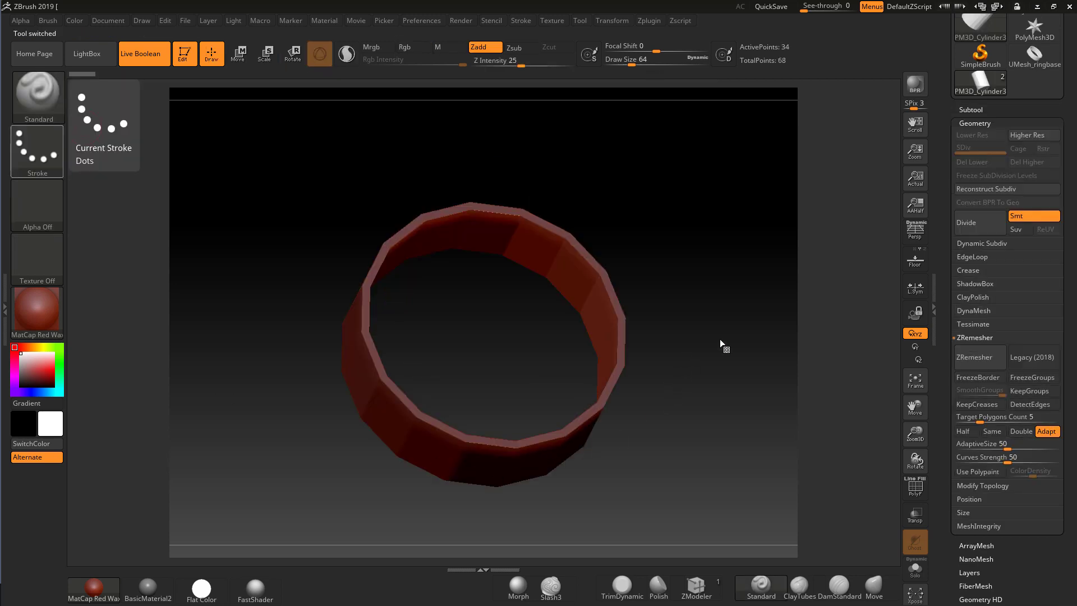
# - Select ringbase and subdivide it once, with the boolean preview turned off
pyautogui.click(976, 109)
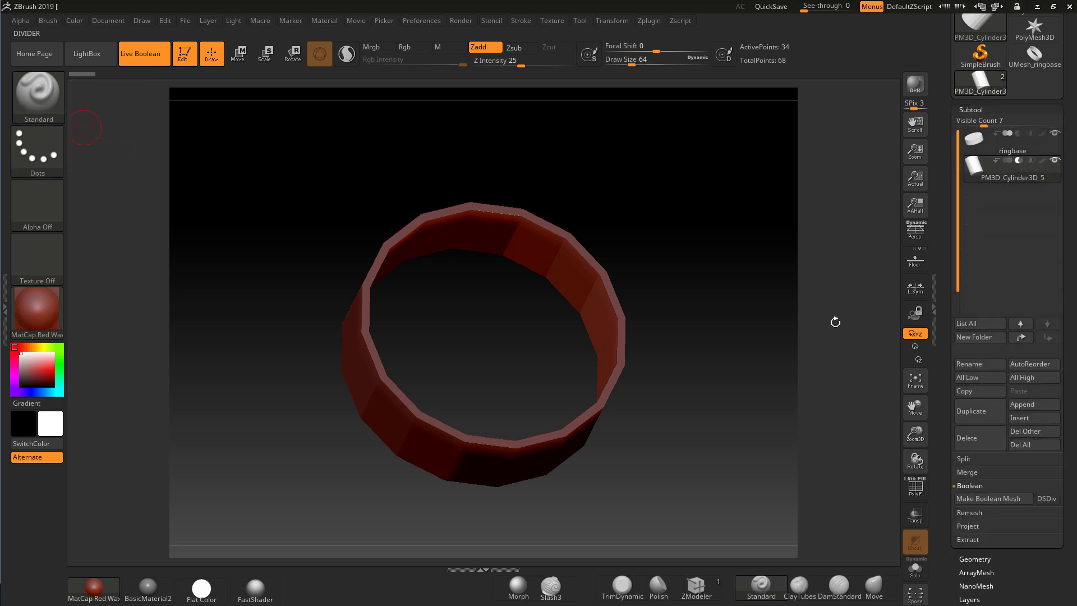
pyautogui.moveTo(726, 416)
pyautogui.mouseDown()
pyautogui.moveTo(698, 400)
pyautogui.moveTo(728, 415)
pyautogui.moveTo(738, 385)
pyautogui.moveTo(725, 403)
pyautogui.moveTo(712, 361)
pyautogui.moveTo(724, 412)
pyautogui.moveTo(733, 404)
pyautogui.moveTo(723, 406)
pyautogui.mouseUp()
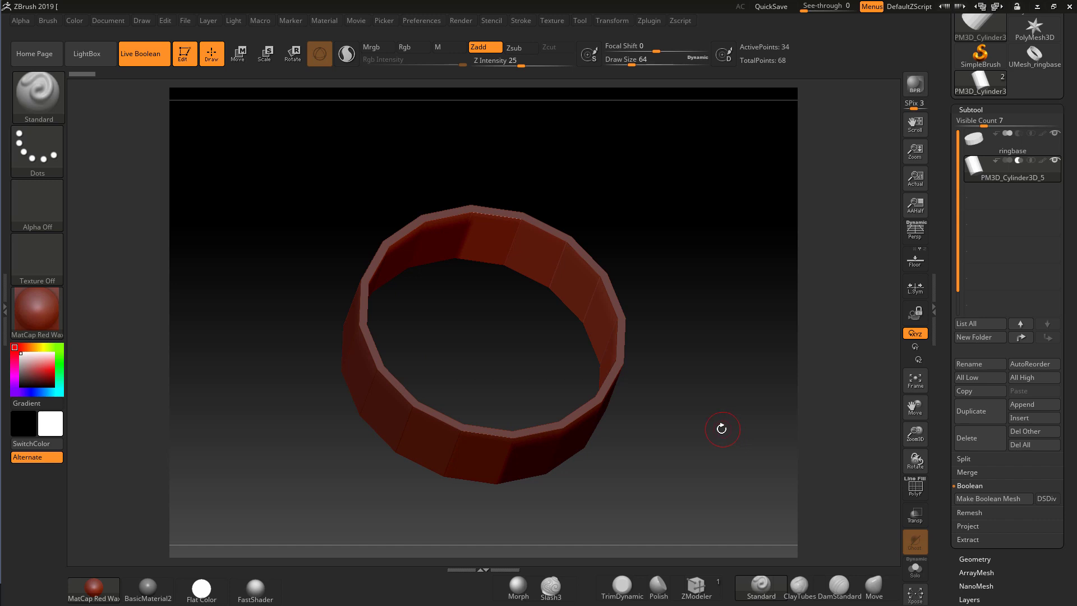
pyautogui.click(974, 140)
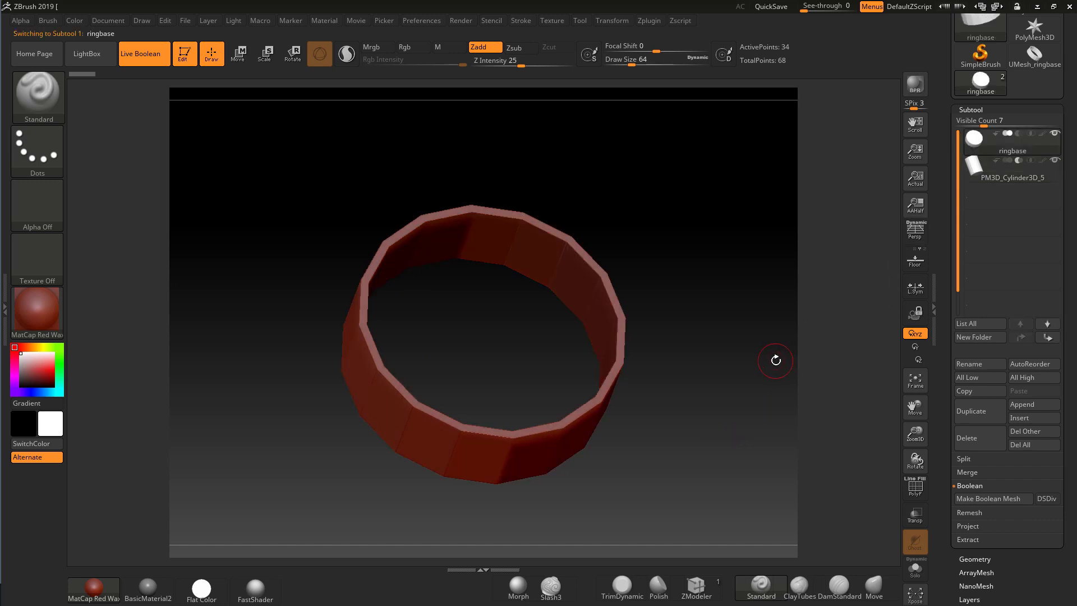
pyautogui.click(975, 560)
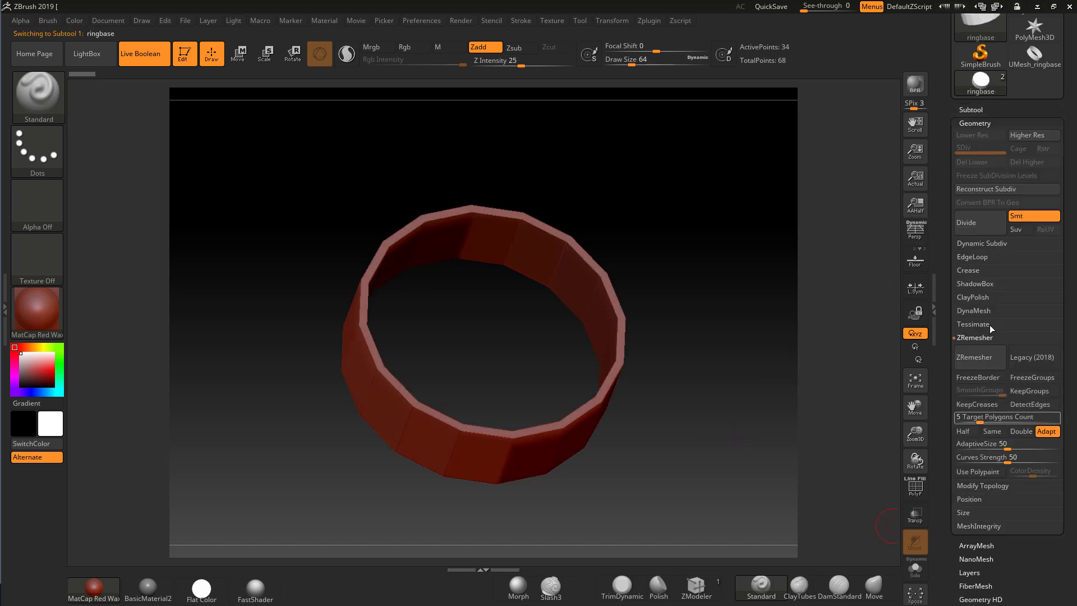
pyautogui.click(972, 220)
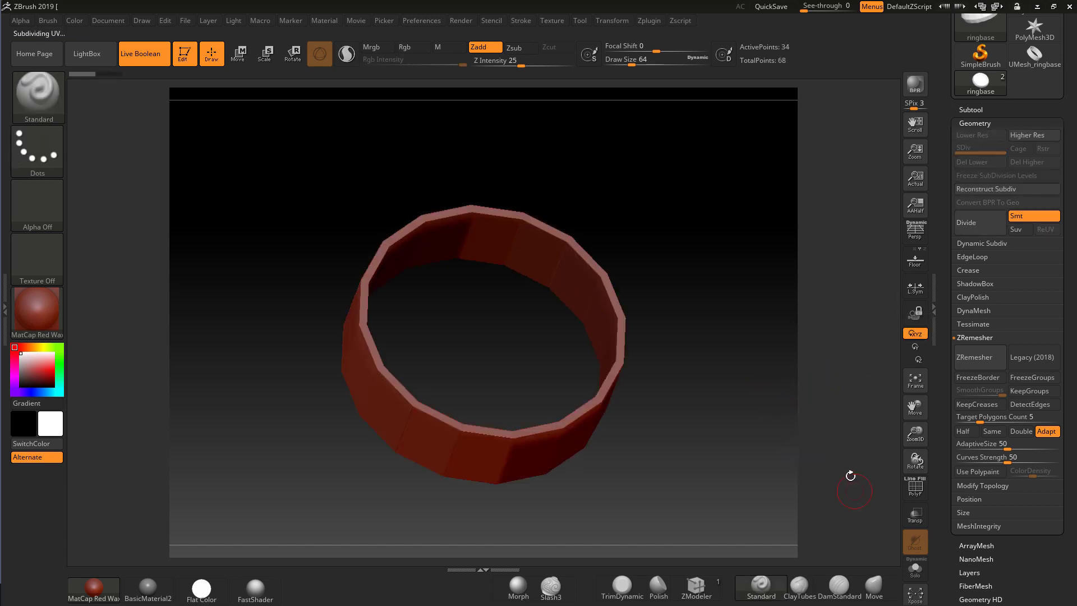
pyautogui.click(147, 56)
pyautogui.moveTo(685, 389); pyautogui.dragTo(765, 381)
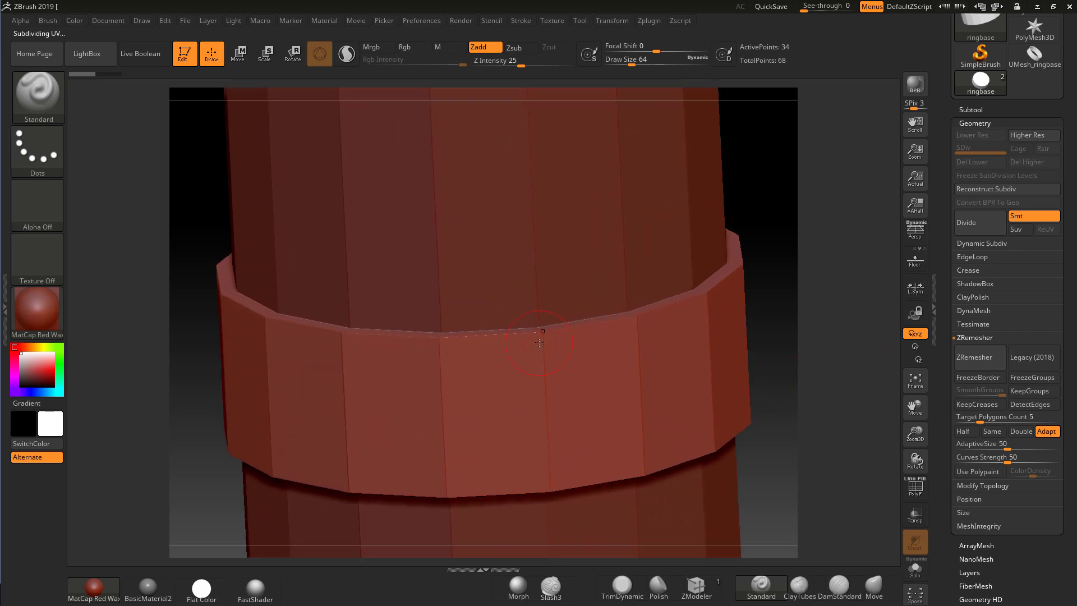
# - Crease the ring's border edges and subdivide it two more levels
pyautogui.click(964, 271)
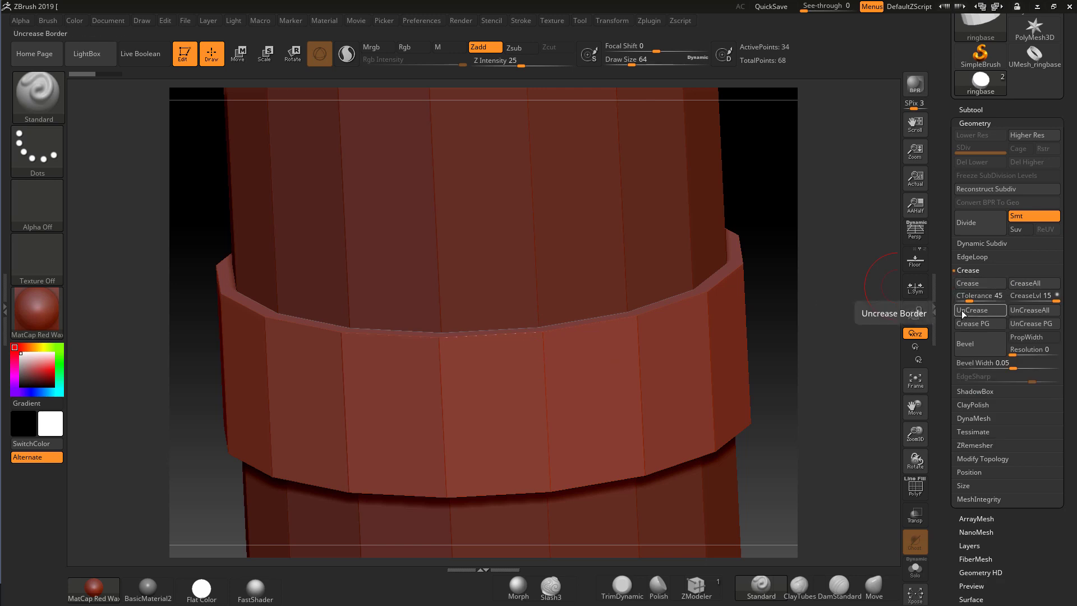
pyautogui.click(967, 286)
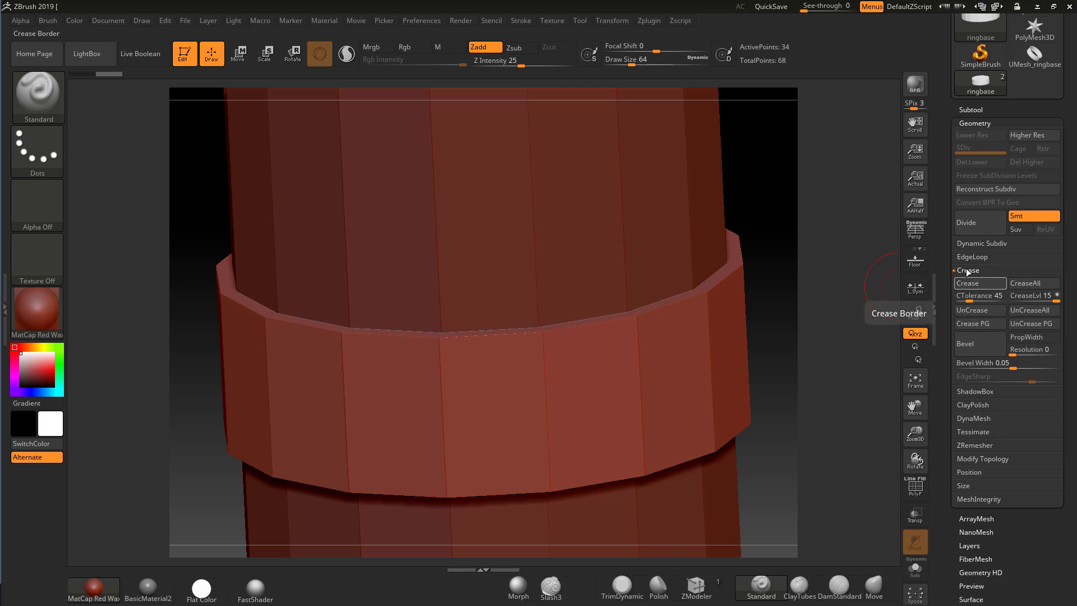
pyautogui.click(973, 221)
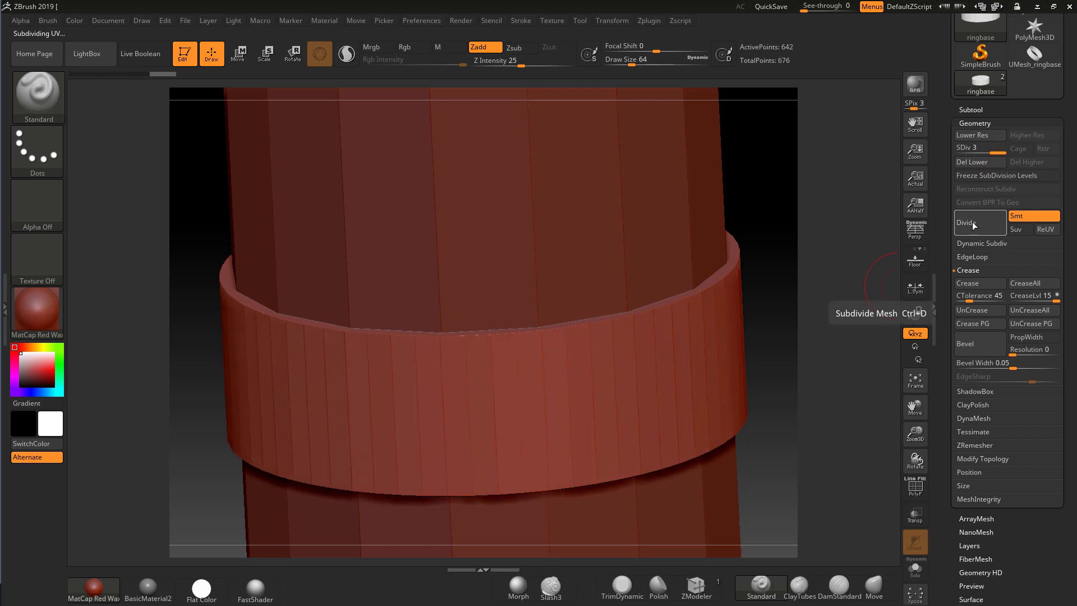
pyautogui.click(972, 221)
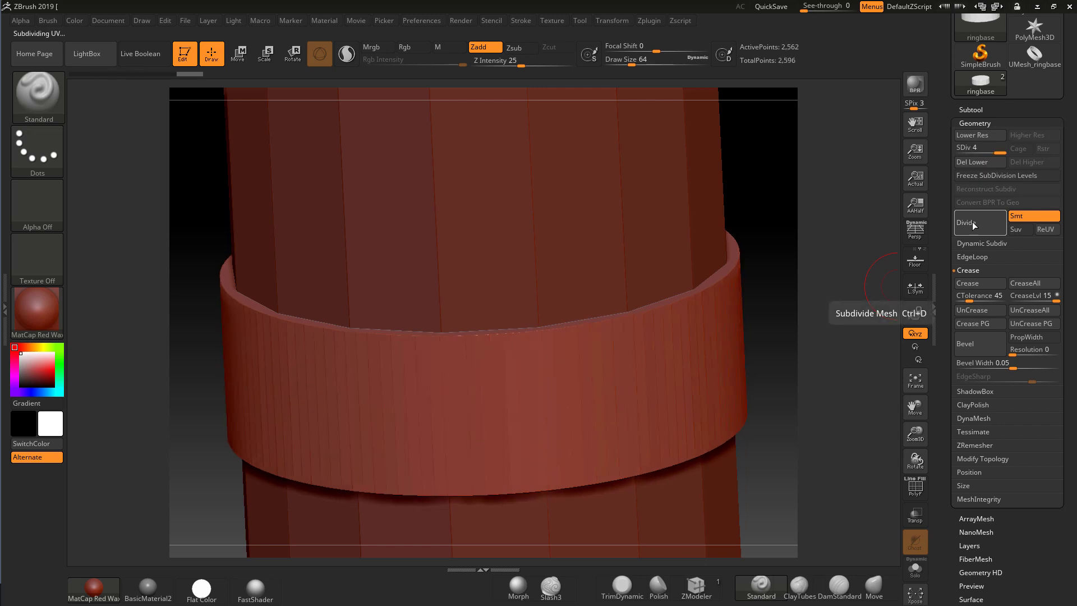
# - Select the cutting cylinder and subdivide it four levels
pyautogui.keyDown('alt'); pyautogui.click(554, 250); pyautogui.keyUp('alt')
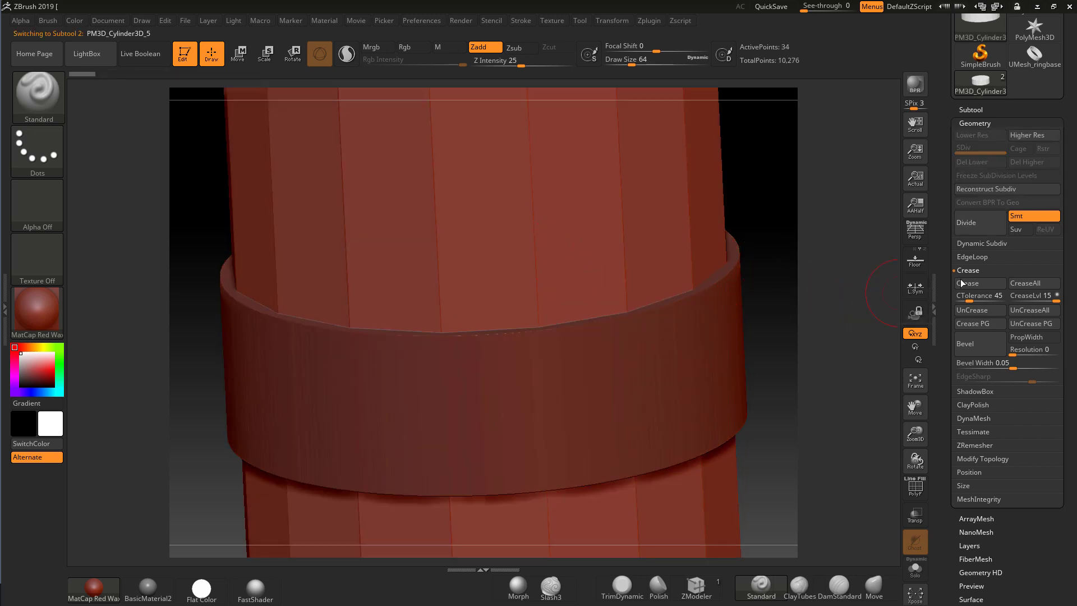
pyautogui.click(967, 225)
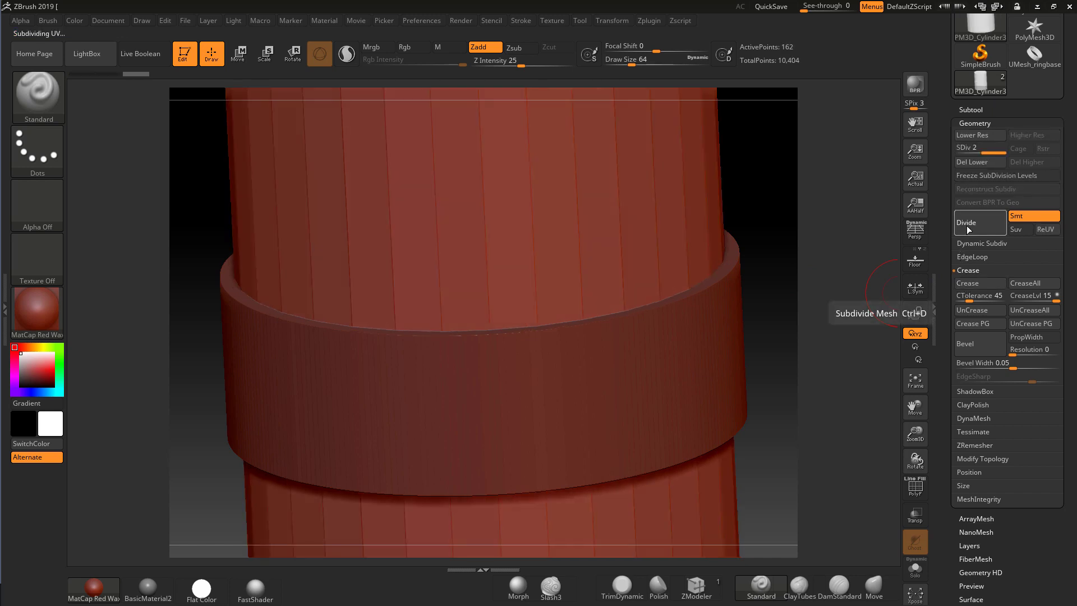
pyautogui.click(967, 230)
pyautogui.click(967, 229)
pyautogui.click(967, 229)
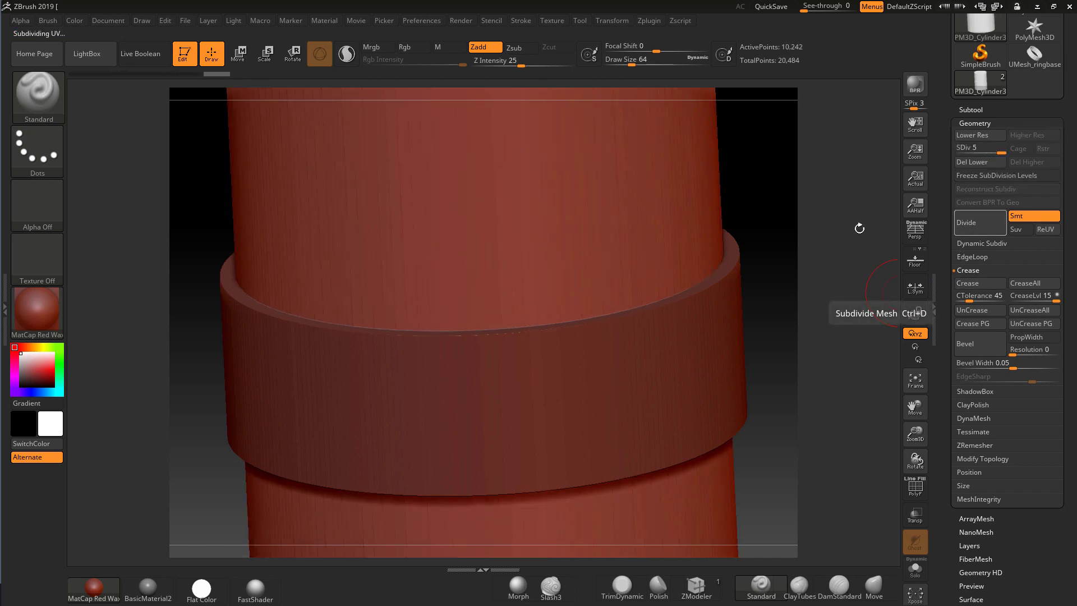
# - Re-enable Live Boolean to view the ring, undo its recent subdivisions, and reselect ringbase
pyautogui.click(142, 53)
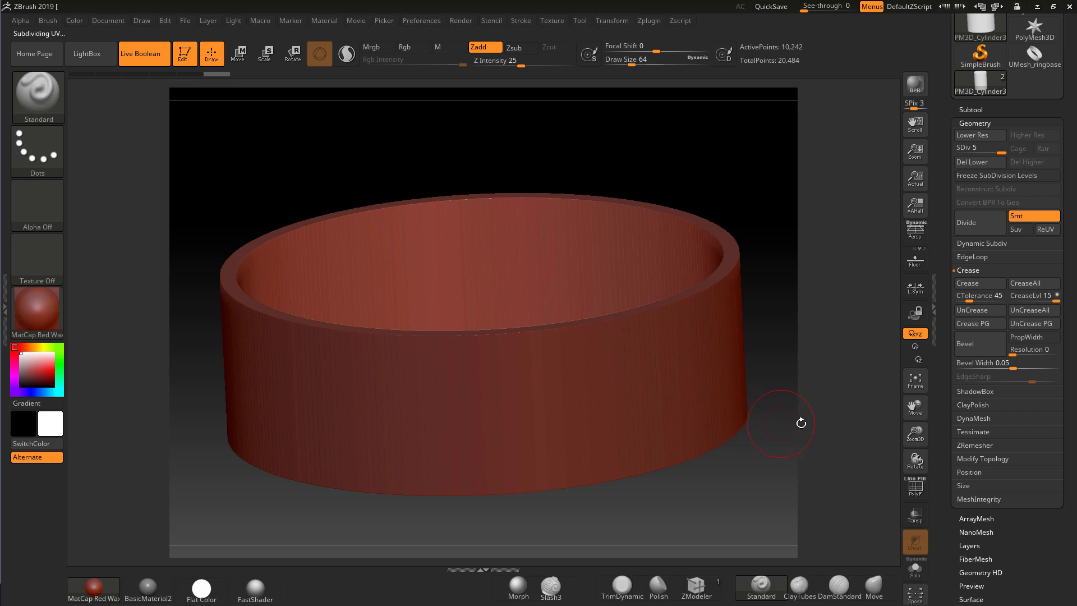
pyautogui.moveTo(801, 423); pyautogui.dragTo(774, 388)
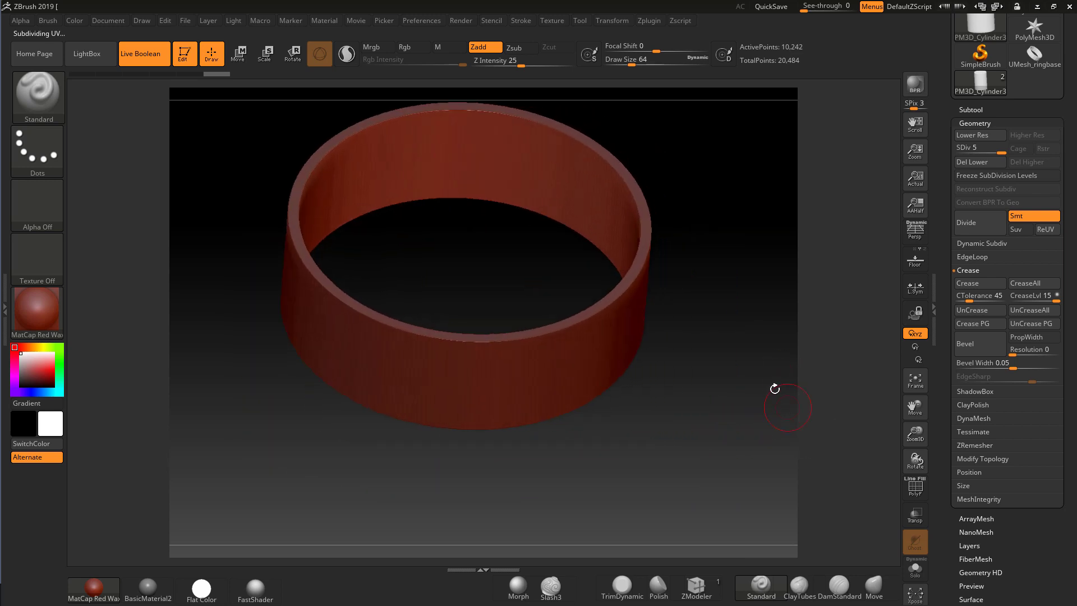
pyautogui.press('ctrl')
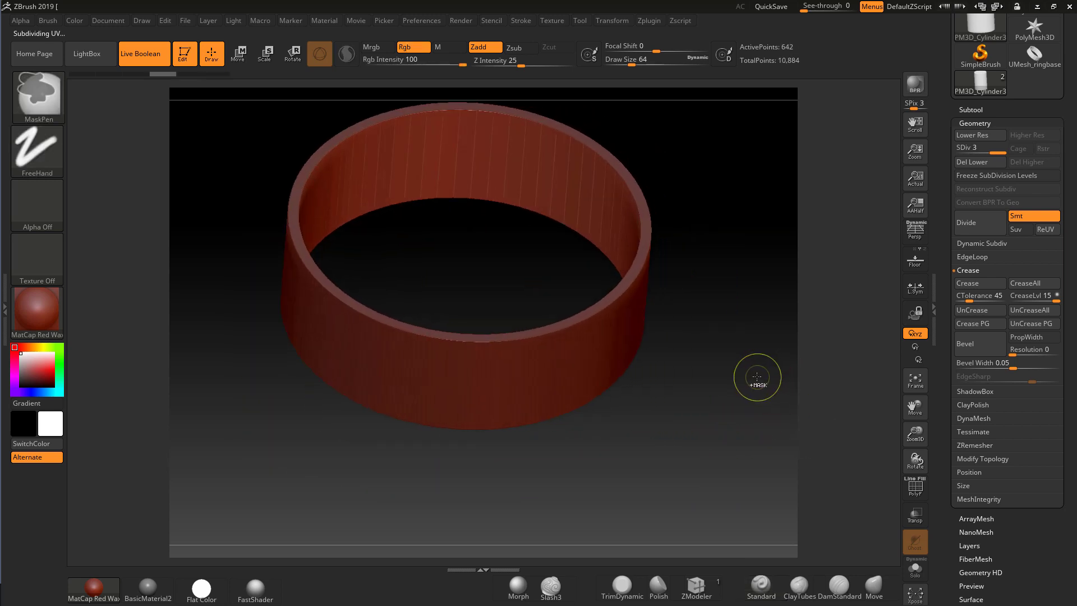
pyautogui.hotkey('ctrl', 'z')
pyautogui.hotkey('ctrl', 'z')
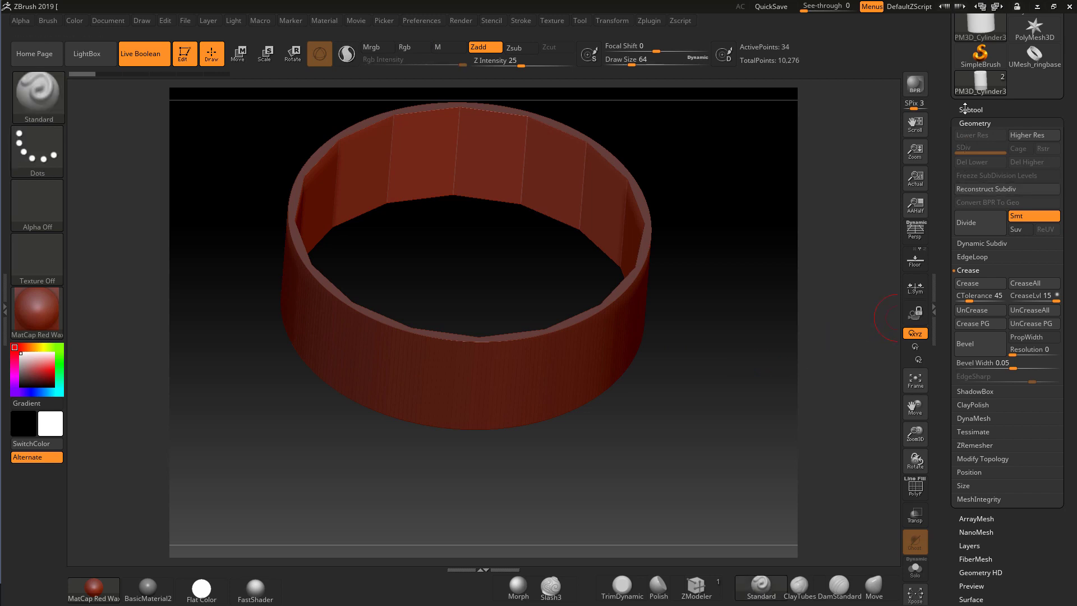
pyautogui.click(970, 109)
pyautogui.click(972, 155)
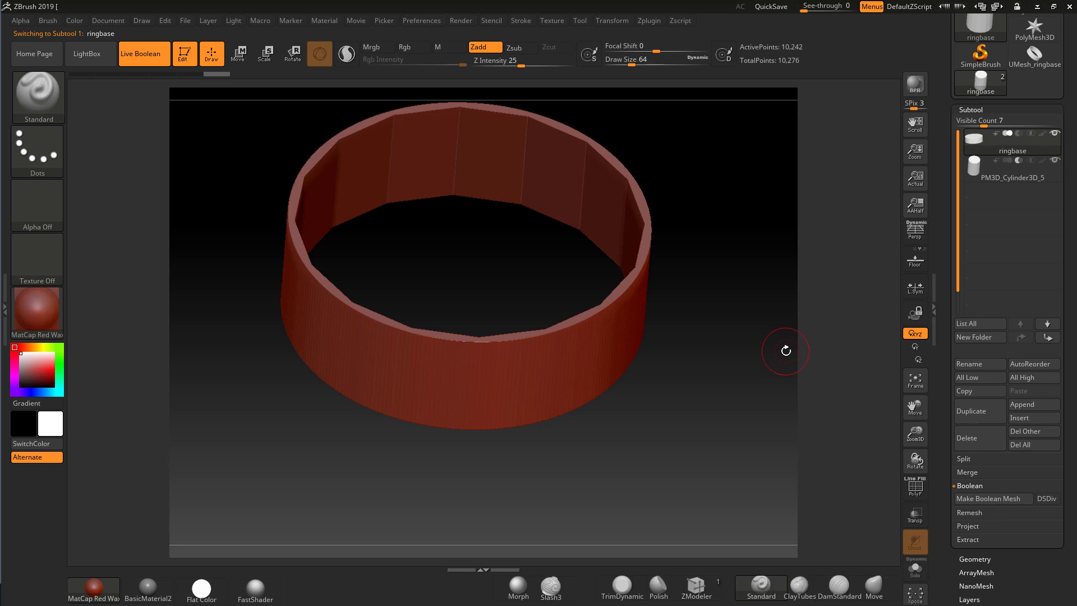
# - Roll the ring back to its original low-poly state and show its PolyF wireframe
pyautogui.click(87, 75)
pyautogui.keyDown('alt'); pyautogui.moveTo(714, 353); pyautogui.dragTo(699, 422); pyautogui.keyUp('alt')
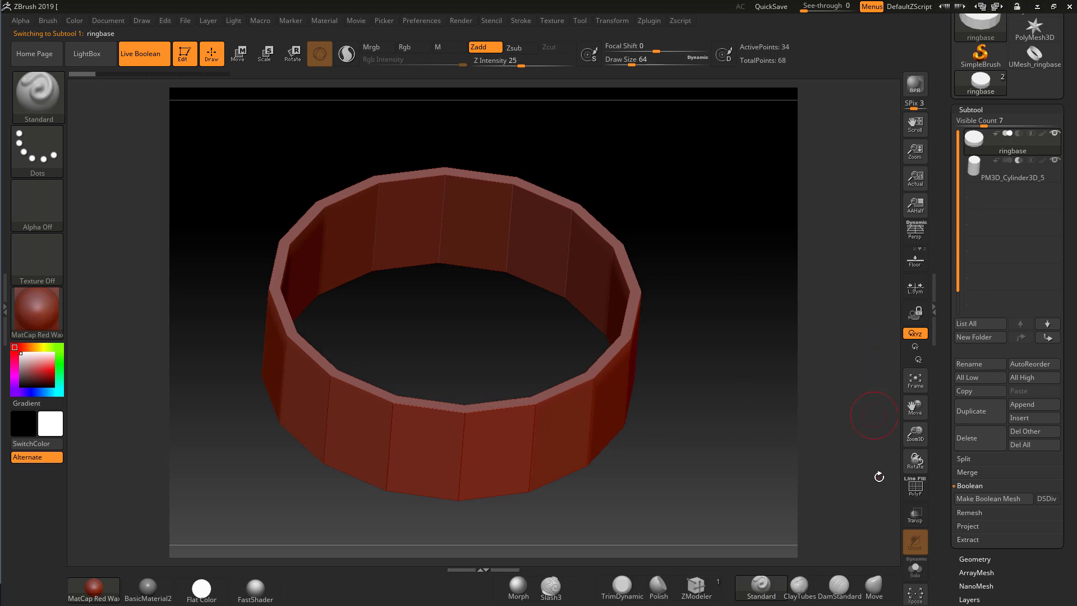
pyautogui.click(915, 486)
pyautogui.moveTo(810, 435)
pyautogui.mouseDown()
pyautogui.moveTo(791, 418)
pyautogui.moveTo(805, 450)
pyautogui.mouseUp()
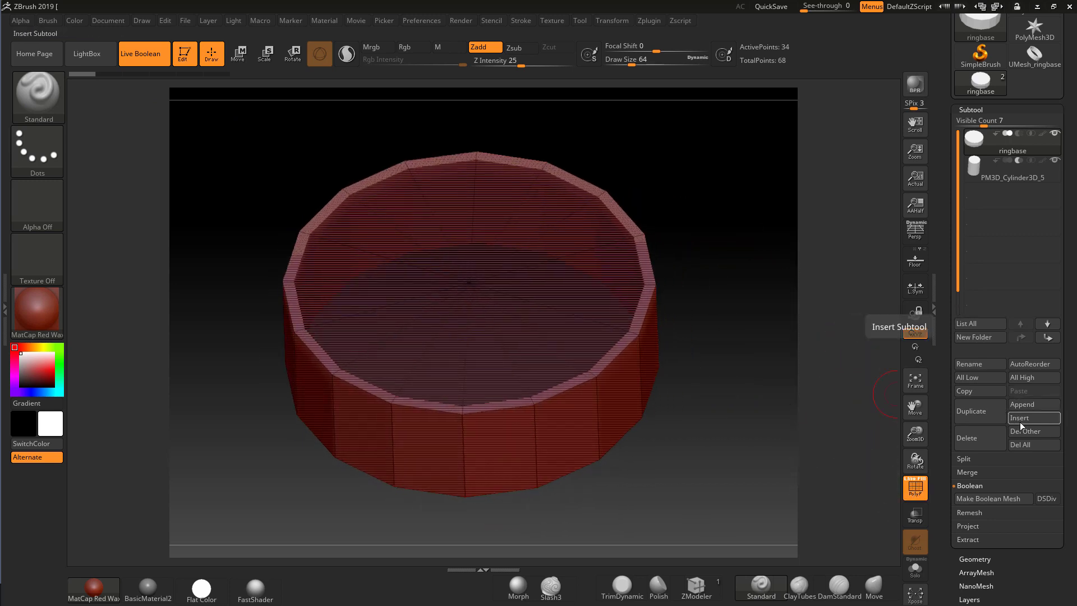
# - Make a Boolean mesh and switch to UMesh_ringbase to inspect its topology
pyautogui.click(984, 500)
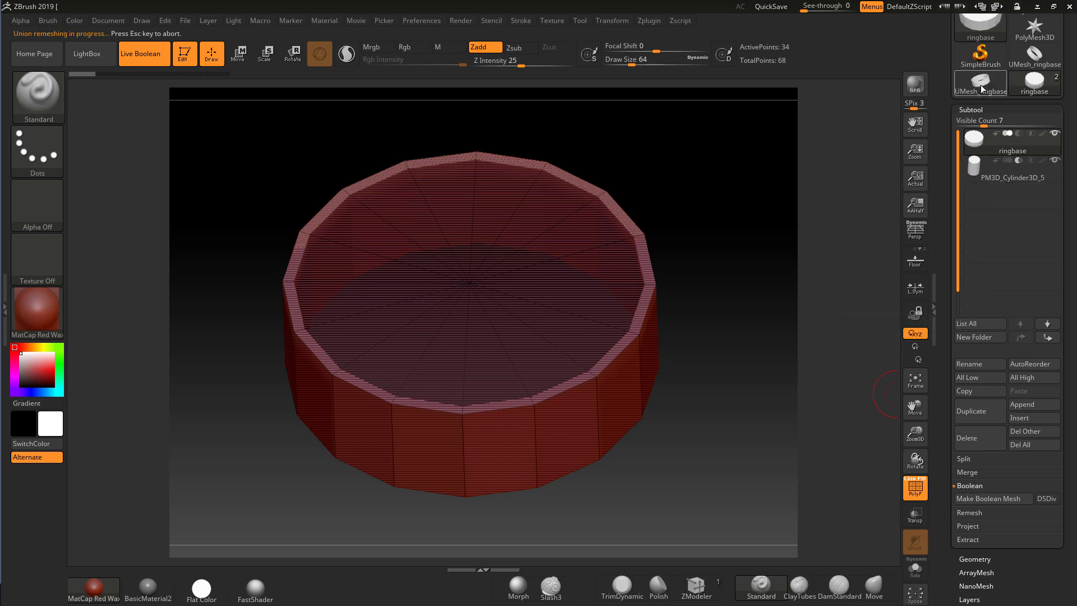
pyautogui.click(980, 85)
pyautogui.moveTo(729, 402); pyautogui.dragTo(745, 396)
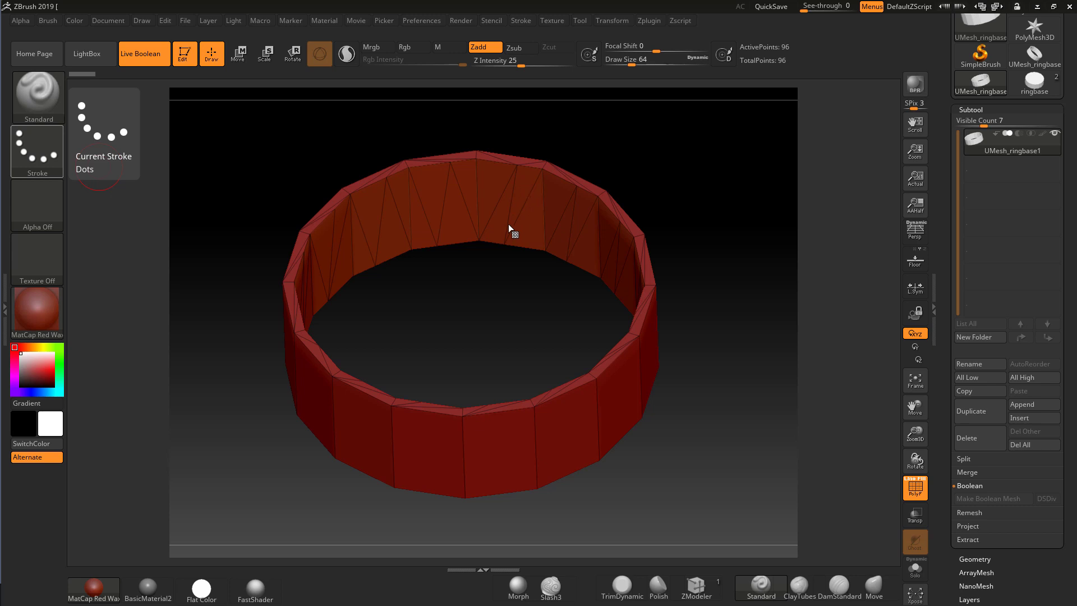
pyautogui.moveTo(747, 274)
pyautogui.mouseDown()
pyautogui.moveTo(714, 261)
pyautogui.moveTo(738, 268)
pyautogui.moveTo(743, 286)
pyautogui.mouseUp()
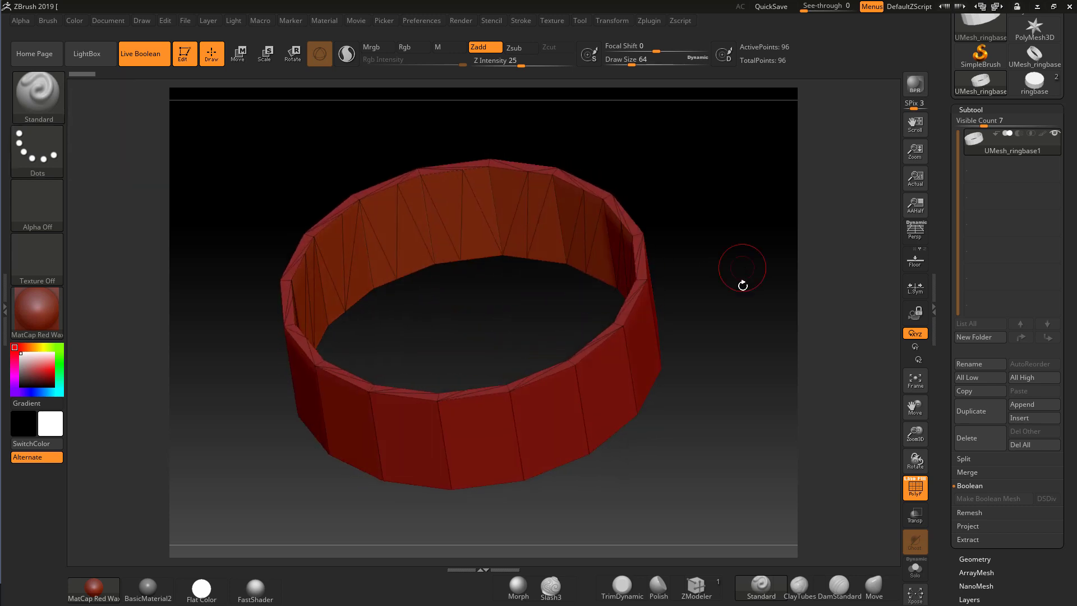
# - Divide the ring up to three subdivision levels and hide the polyframe to check smoothing
pyautogui.click(965, 557)
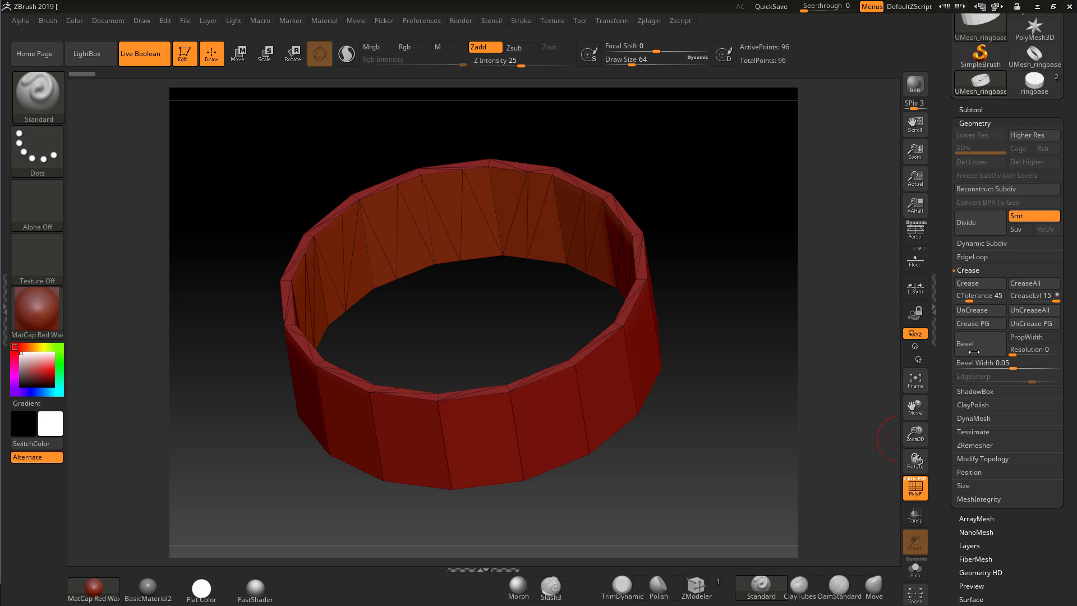
pyautogui.click(973, 223)
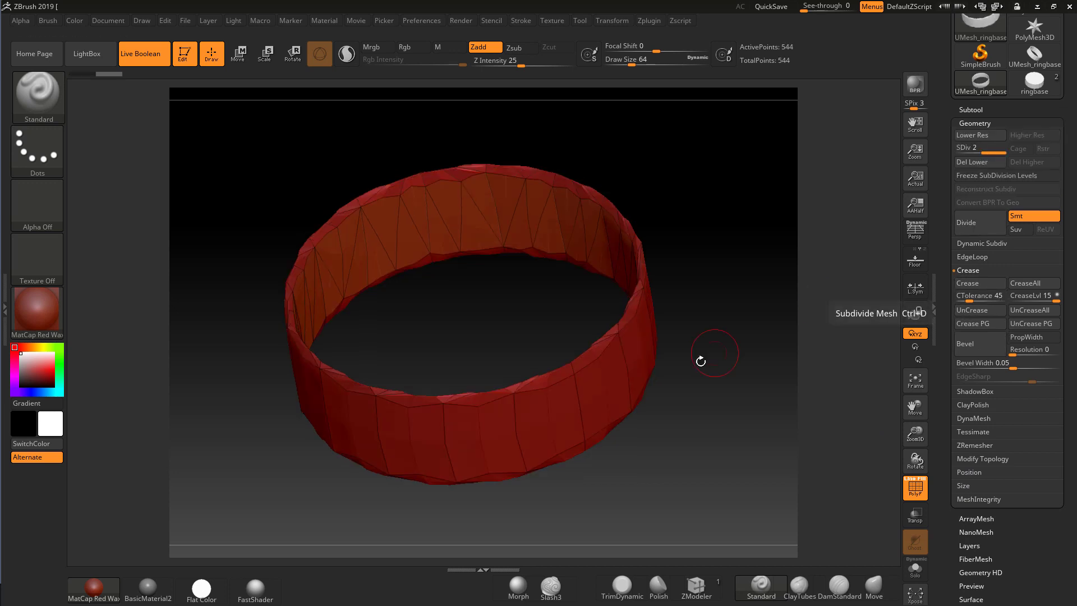
pyautogui.hotkey('ctrl', 'z')
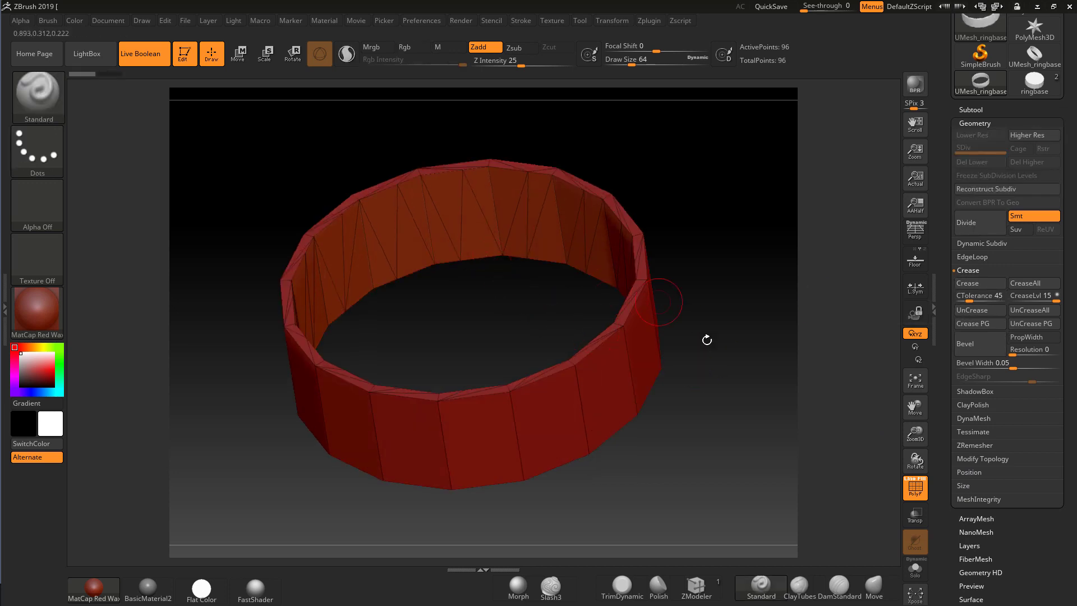
pyautogui.click(974, 220)
pyautogui.click(973, 222)
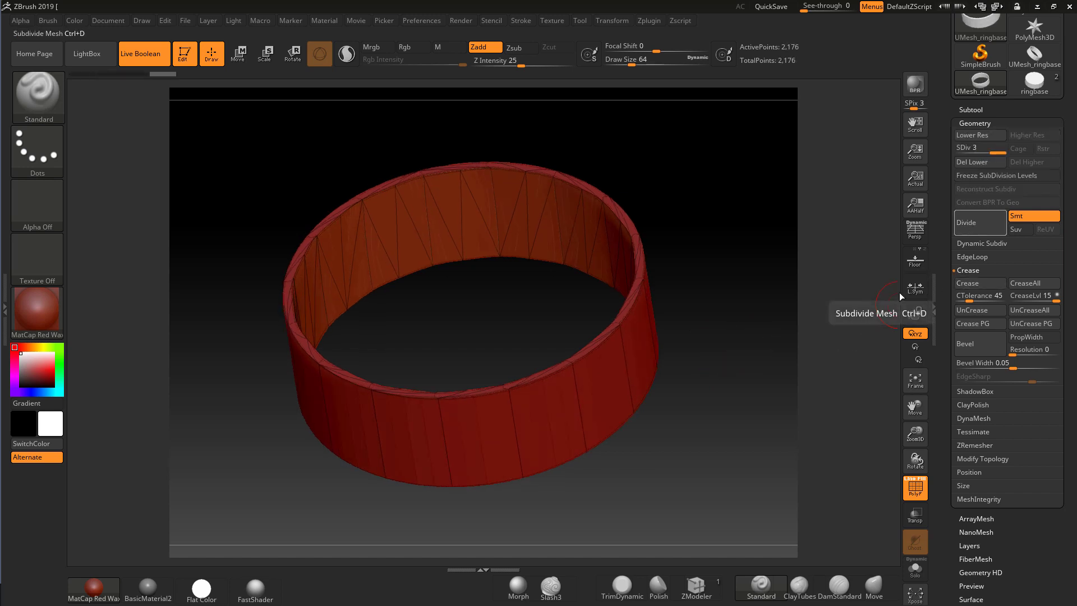
pyautogui.click(915, 487)
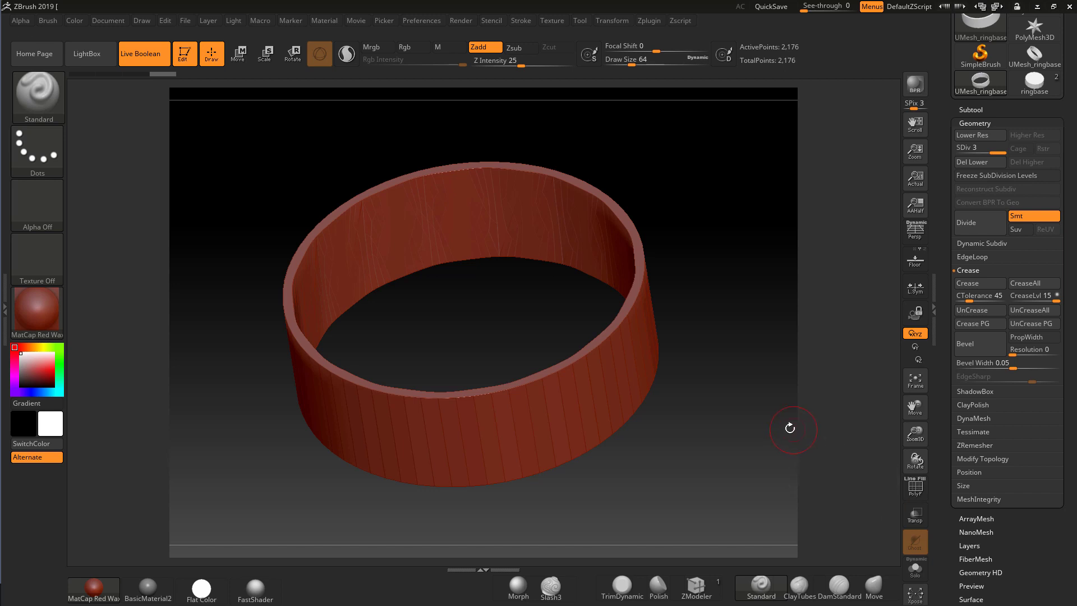
pyautogui.moveTo(786, 428); pyautogui.dragTo(776, 418)
# - Return the ring to its lowest, faceted subdivision level with the polyframe showing
pyautogui.hotkey('shift', 'd')
pyautogui.hotkey('shift', 'd')
pyautogui.press('ctrl')
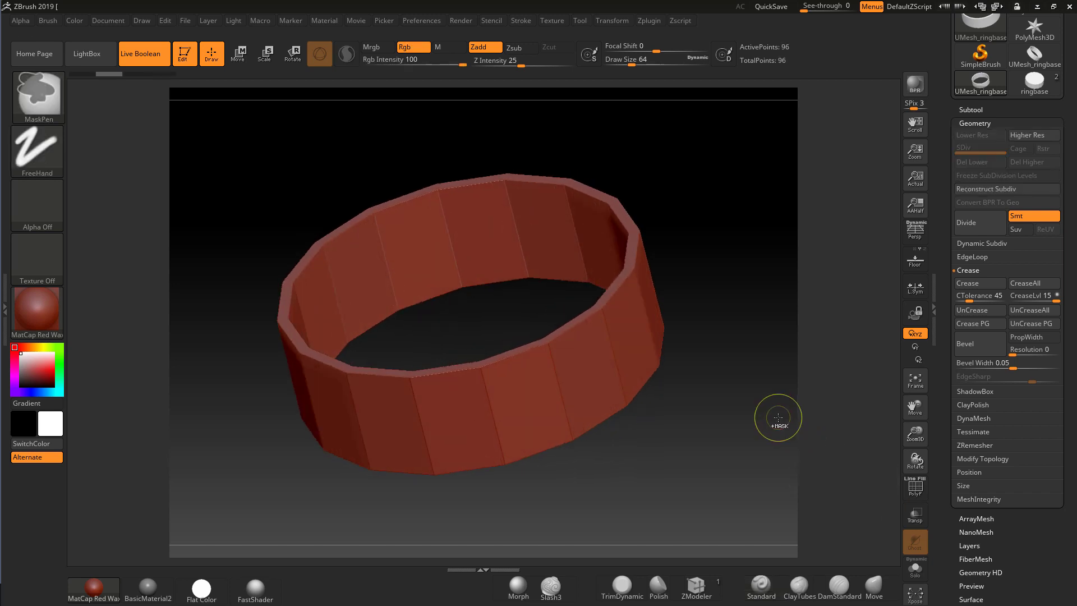
pyautogui.click(914, 487)
pyautogui.moveTo(749, 408); pyautogui.dragTo(729, 432)
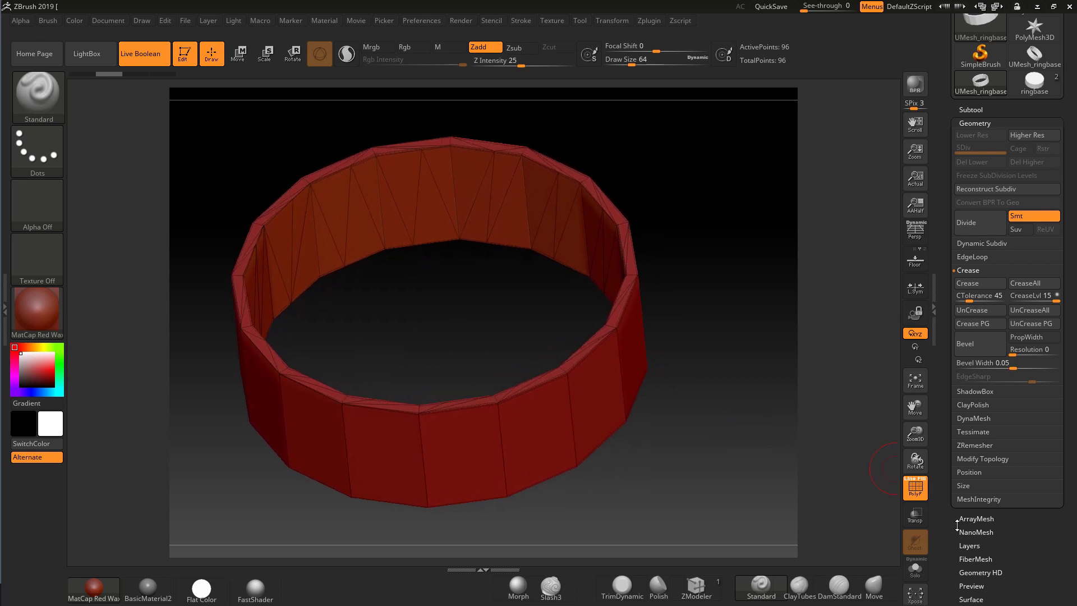
pyautogui.click(967, 445)
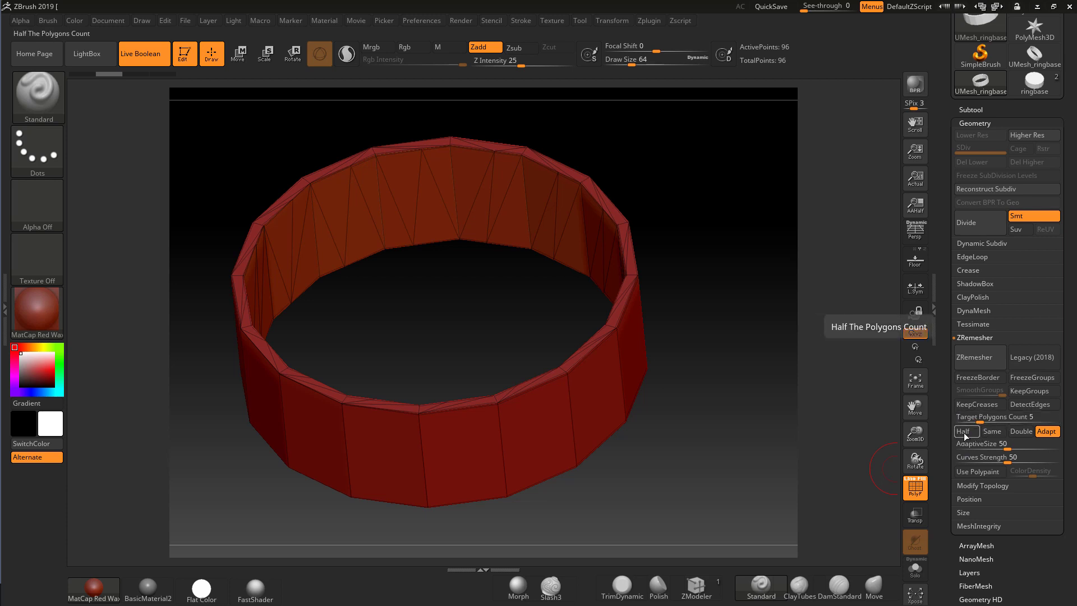
# - ZRemesh the ring with Half, DetectEdges and KeepCreases enabled into clean quads
pyautogui.click(964, 432)
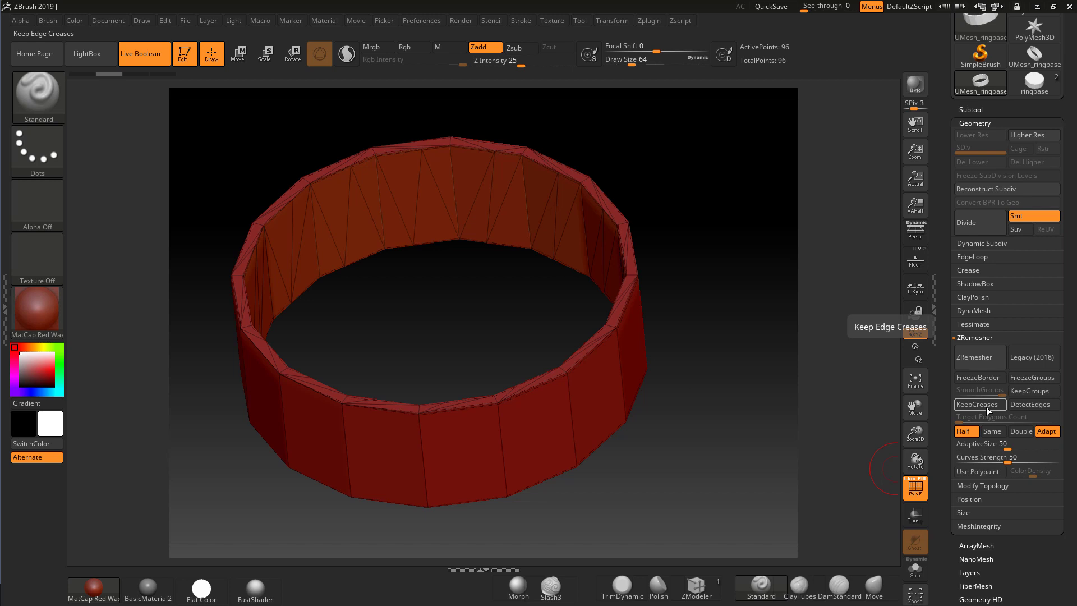
pyautogui.click(1023, 404)
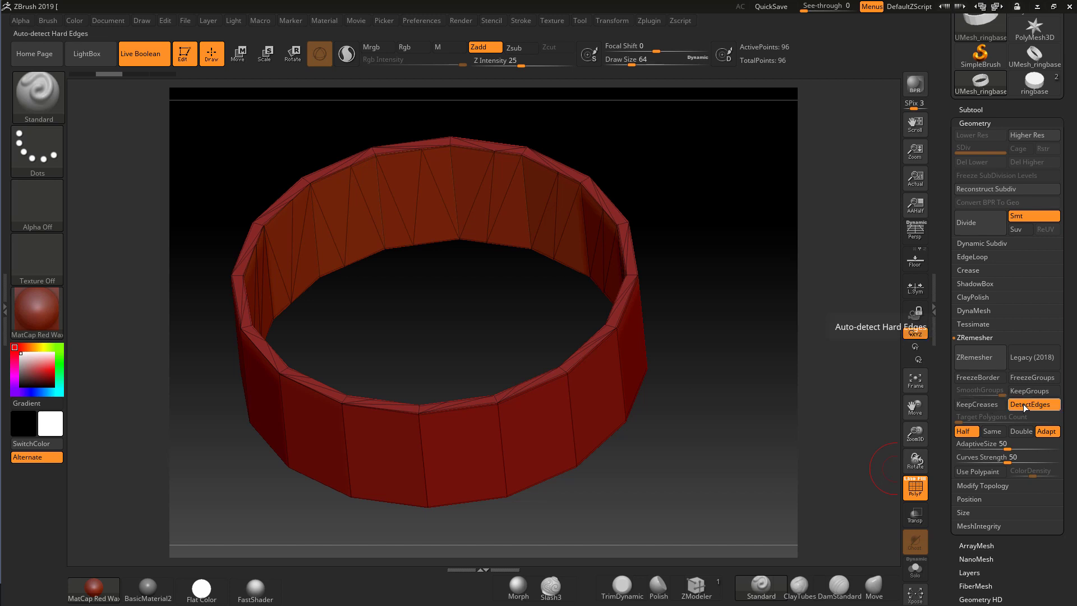
pyautogui.click(987, 405)
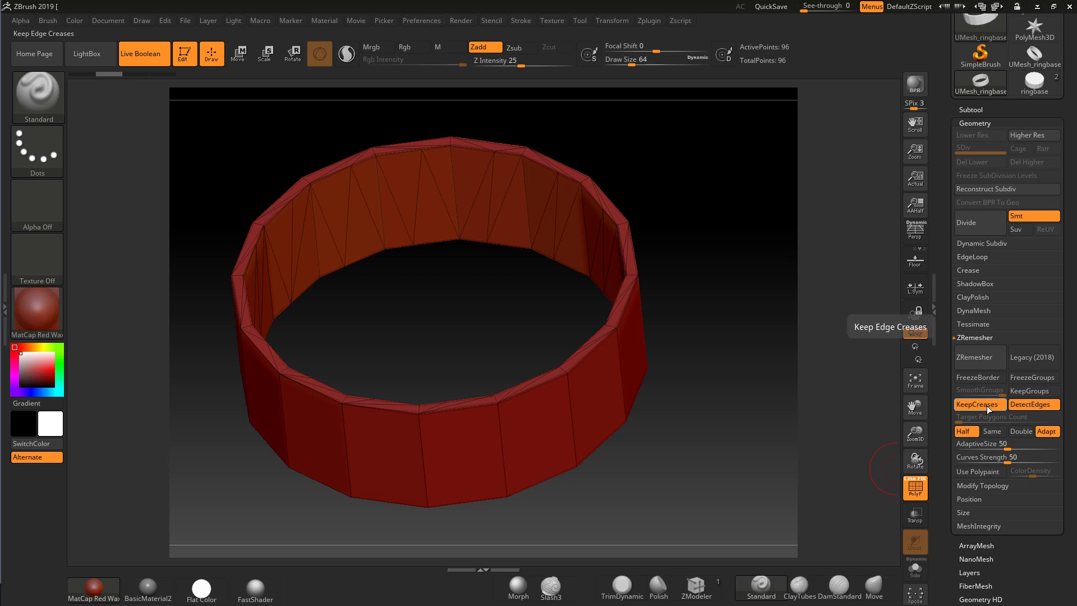
pyautogui.click(971, 357)
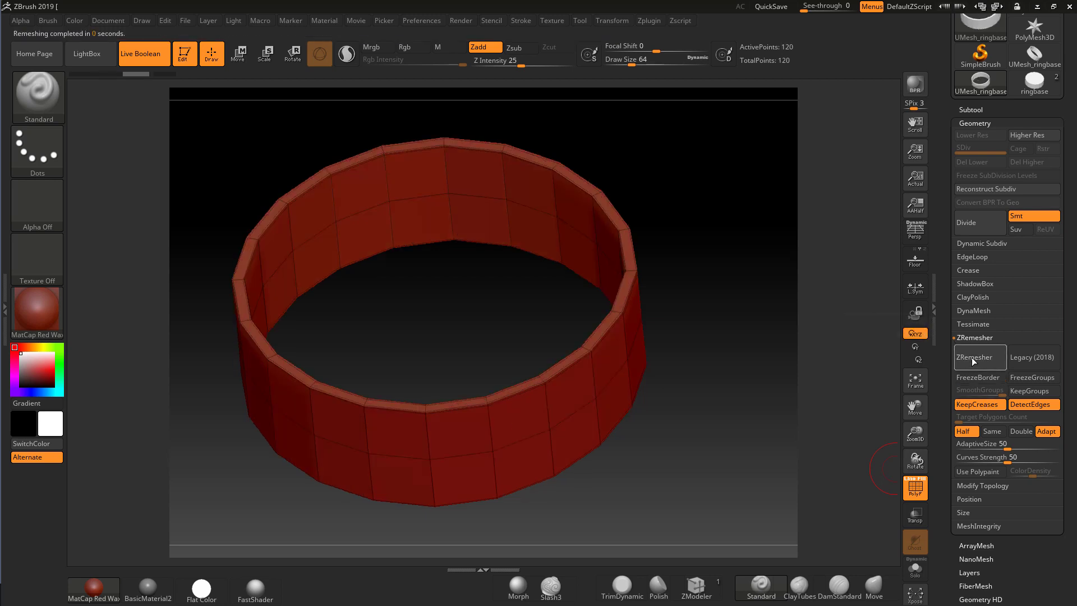
pyautogui.moveTo(690, 419); pyautogui.dragTo(691, 450)
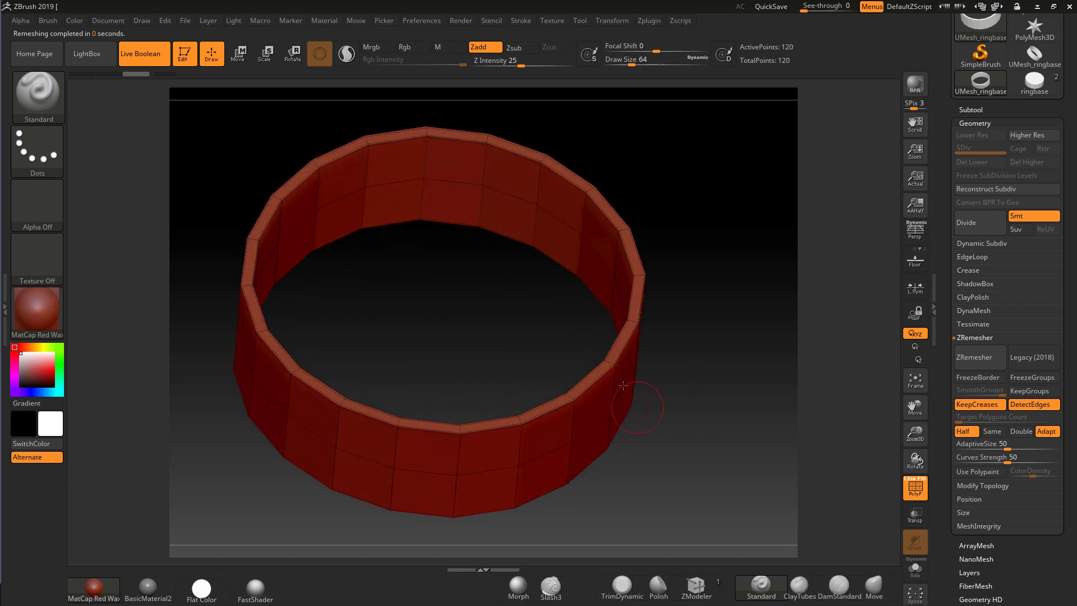
# - Subdivide the remeshed ring to SDiv 4 (7,680 points) and turn off PolyF
pyautogui.click(974, 224)
pyautogui.click(974, 224)
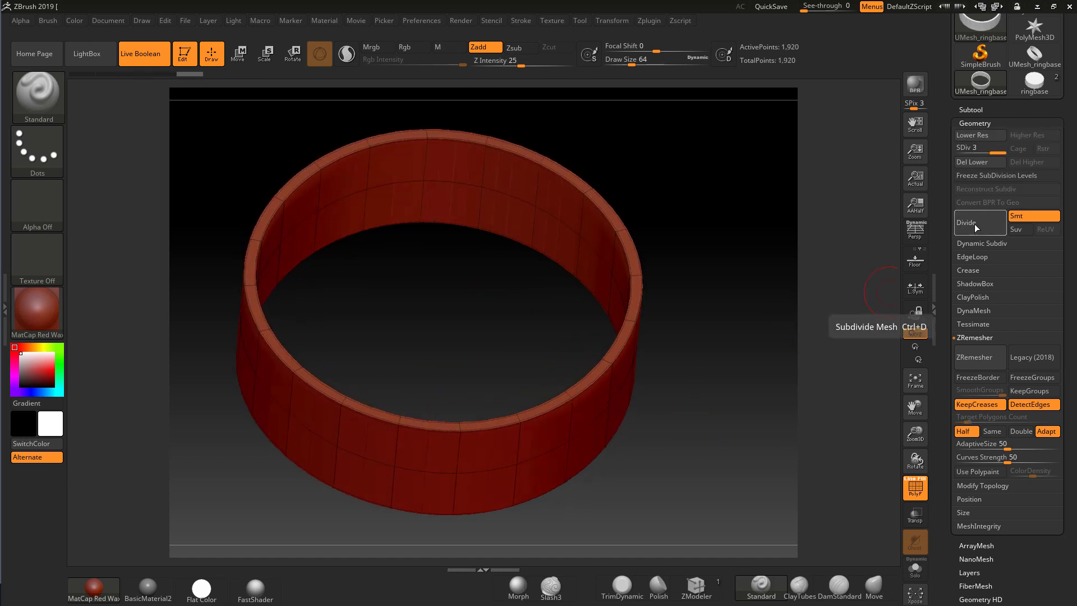
pyautogui.click(974, 224)
pyautogui.click(915, 487)
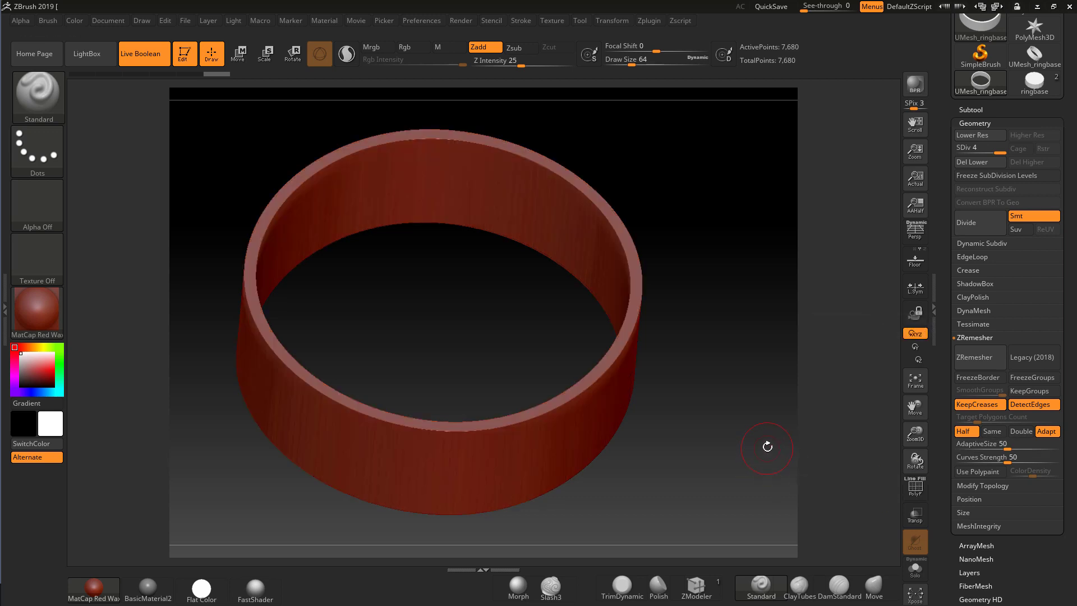
pyautogui.moveTo(767, 447); pyautogui.dragTo(711, 430)
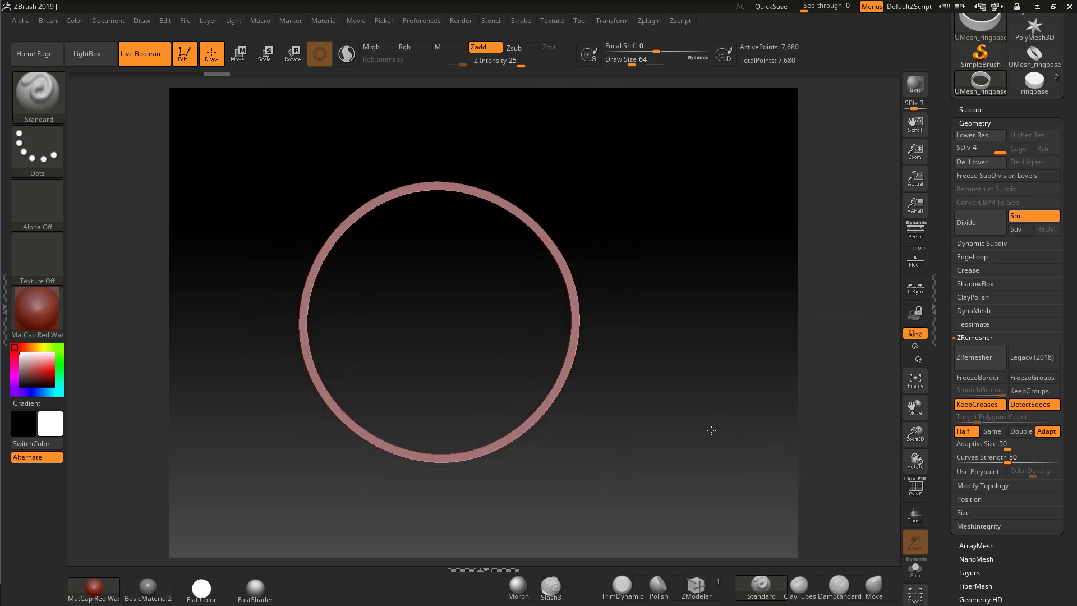
# - Measure the ring with the Transpose line: about 15.54 units across, 5 units tall
pyautogui.moveTo(701, 354); pyautogui.dragTo(703, 375)
pyautogui.click(265, 53)
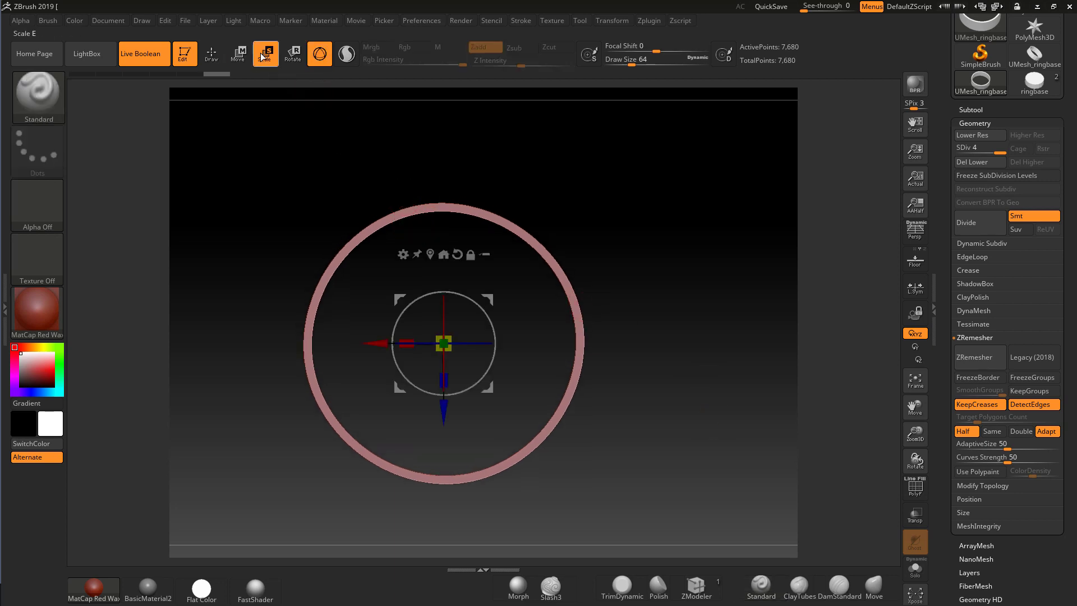
pyautogui.press('y')
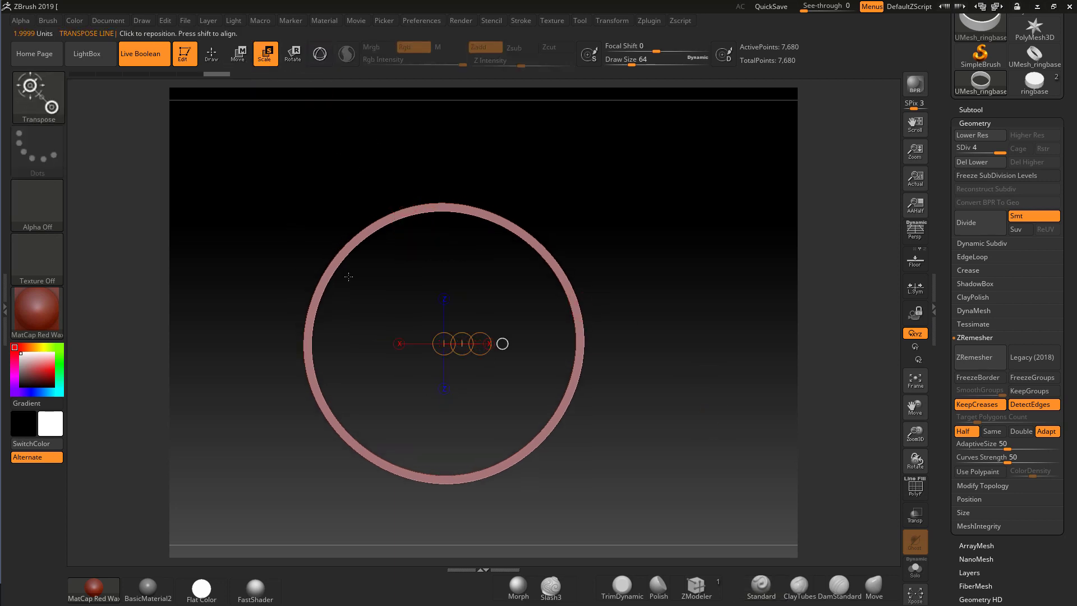
pyautogui.moveTo(305, 341); pyautogui.dragTo(587, 348)
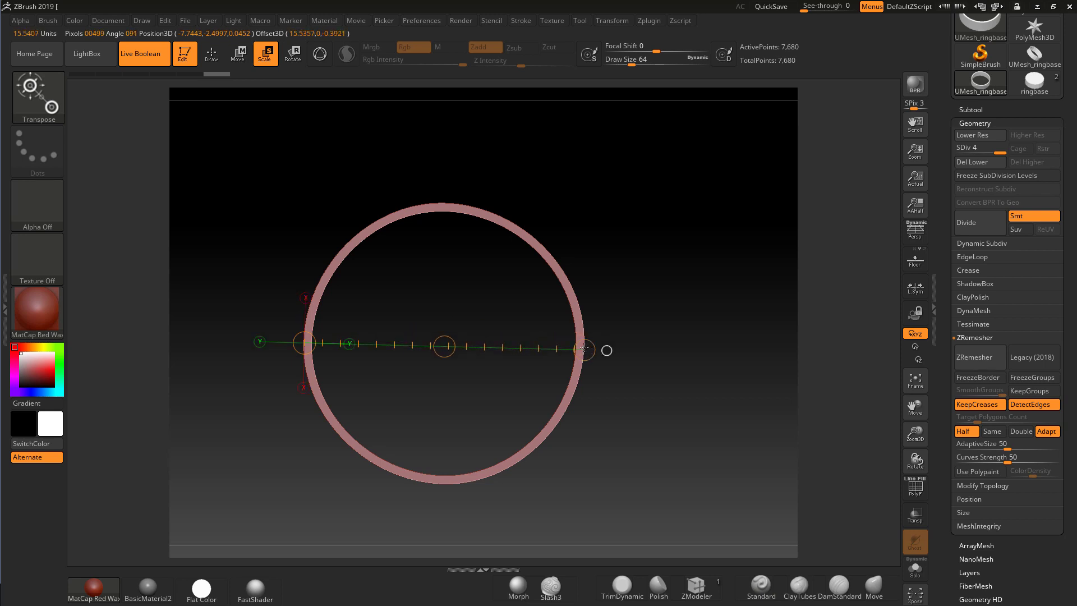
pyautogui.moveTo(705, 412); pyautogui.dragTo(691, 295)
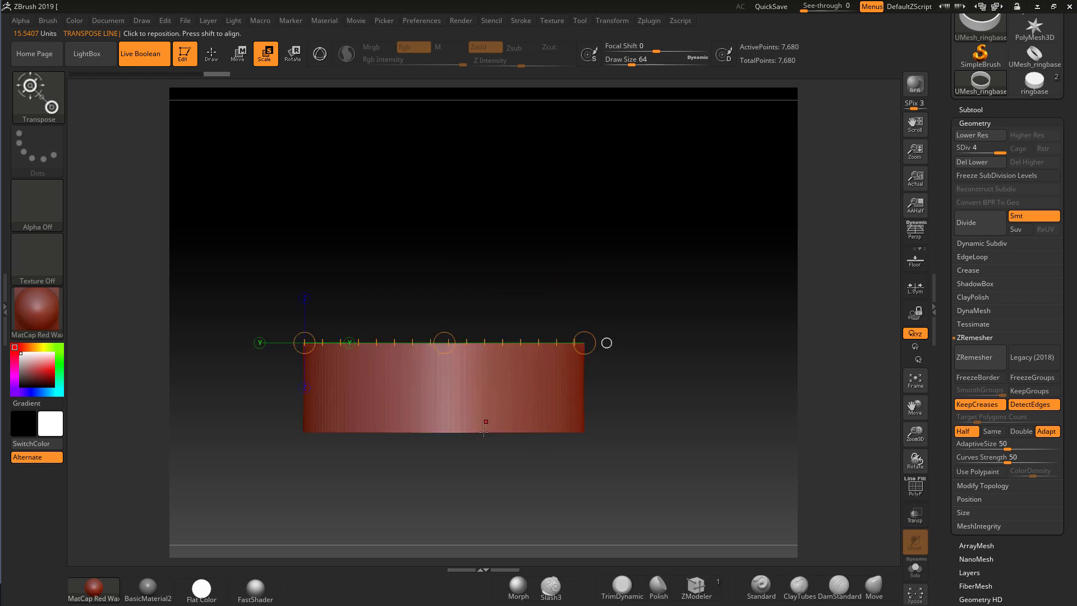
pyautogui.moveTo(484, 431); pyautogui.dragTo(480, 340)
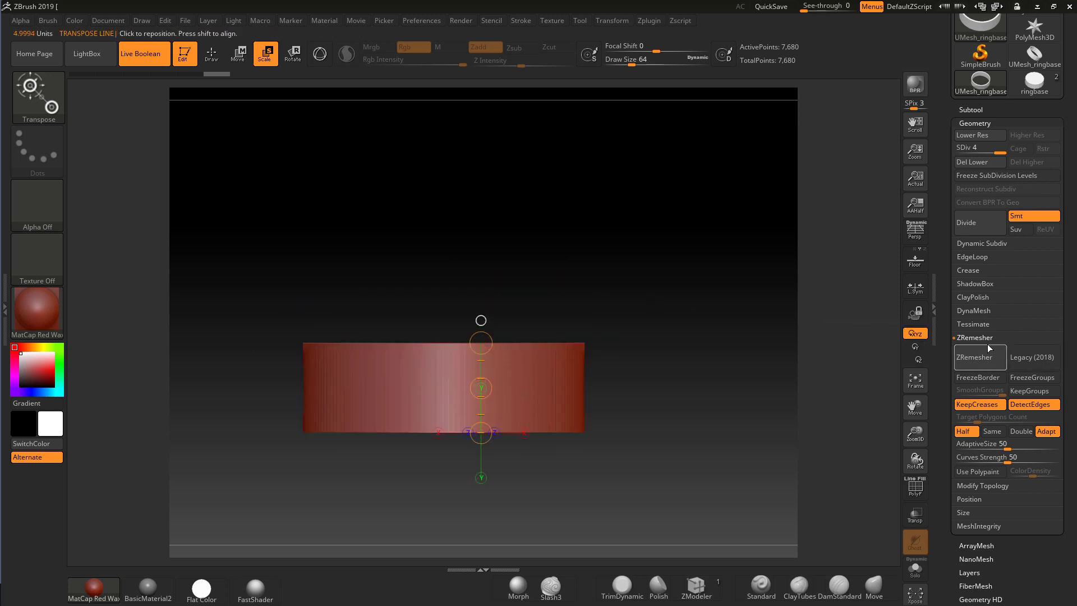
pyautogui.moveTo(746, 339); pyautogui.dragTo(763, 403)
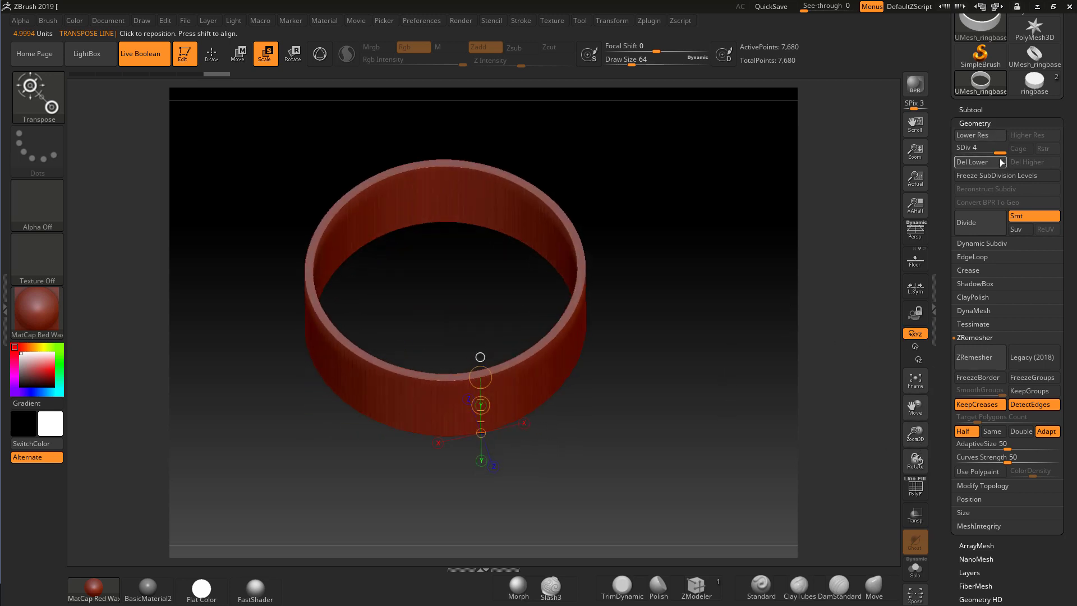
# - Drop the ring back to subdivision level 1, a faceted 120-point quad band
pyautogui.moveTo(969, 149); pyautogui.dragTo(971, 150)
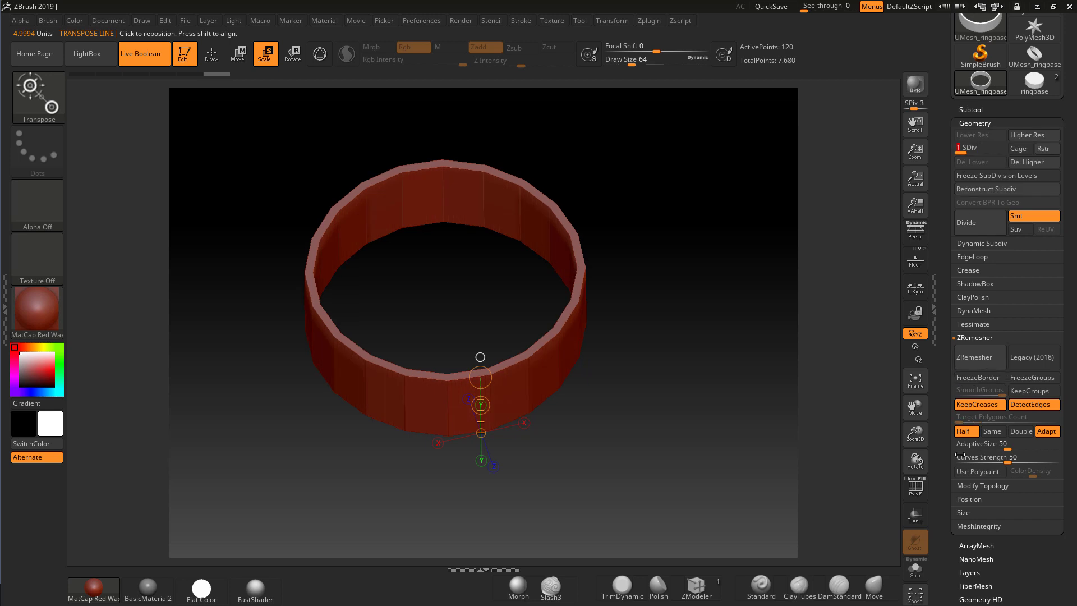
pyautogui.click(924, 489)
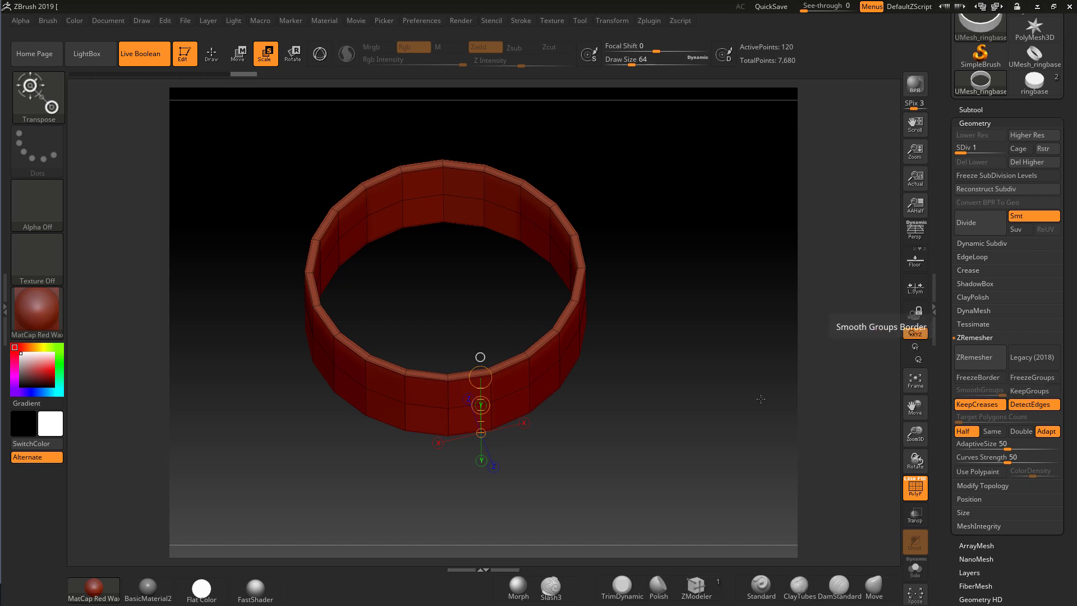
pyautogui.moveTo(696, 395)
pyautogui.mouseDown()
pyautogui.moveTo(666, 359)
pyautogui.moveTo(705, 385)
pyautogui.mouseUp()
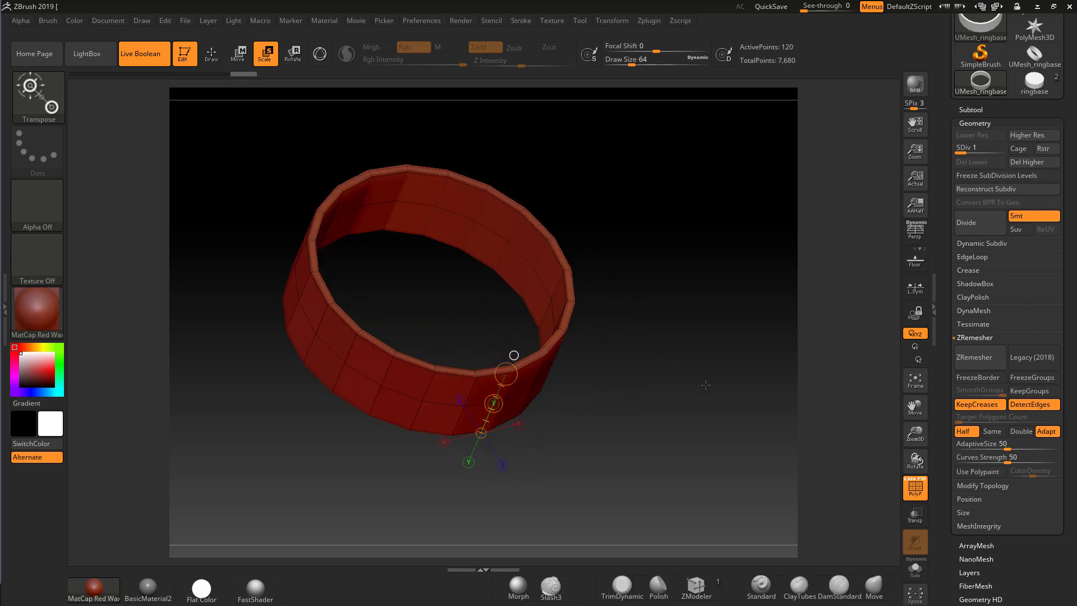
# - Apply Polygroups > Groups By Normals so the top rim separates from the outer wall
pyautogui.scroll(-5, 1009, 519)
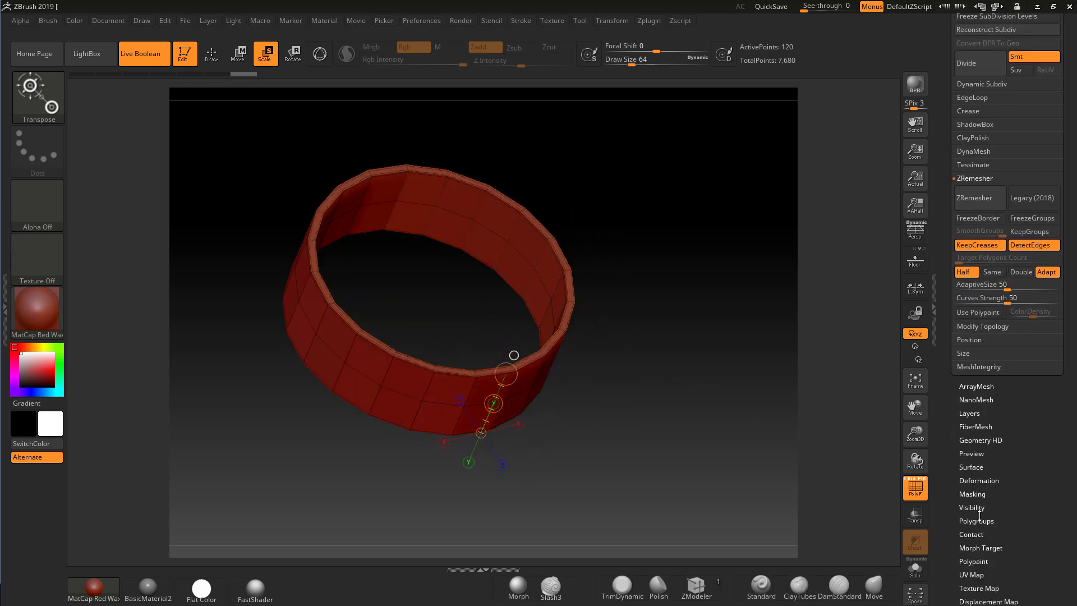
pyautogui.click(974, 521)
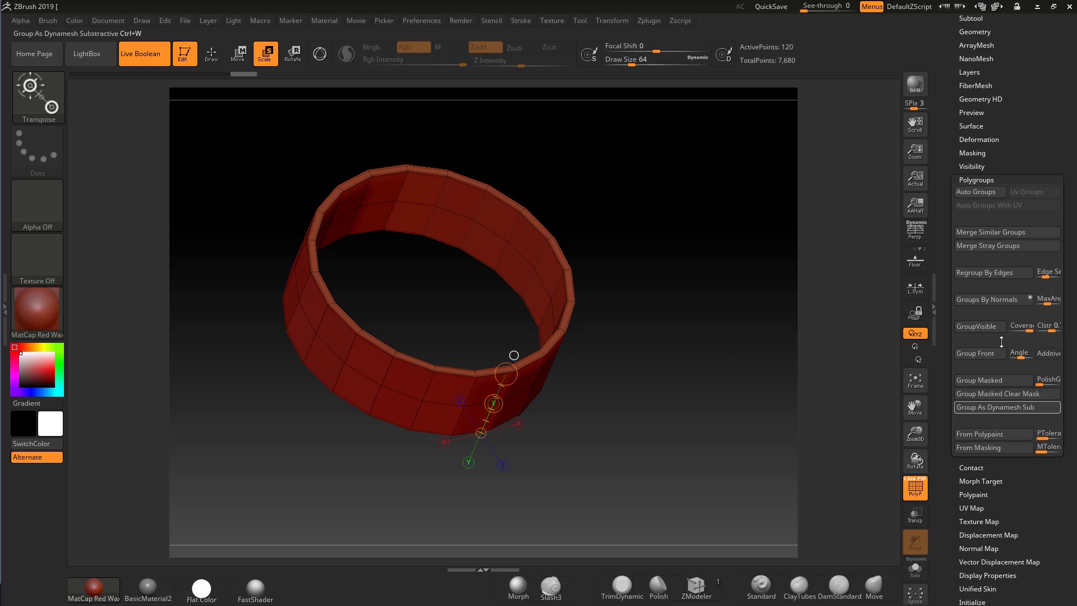
pyautogui.click(993, 304)
pyautogui.moveTo(785, 314); pyautogui.dragTo(733, 392)
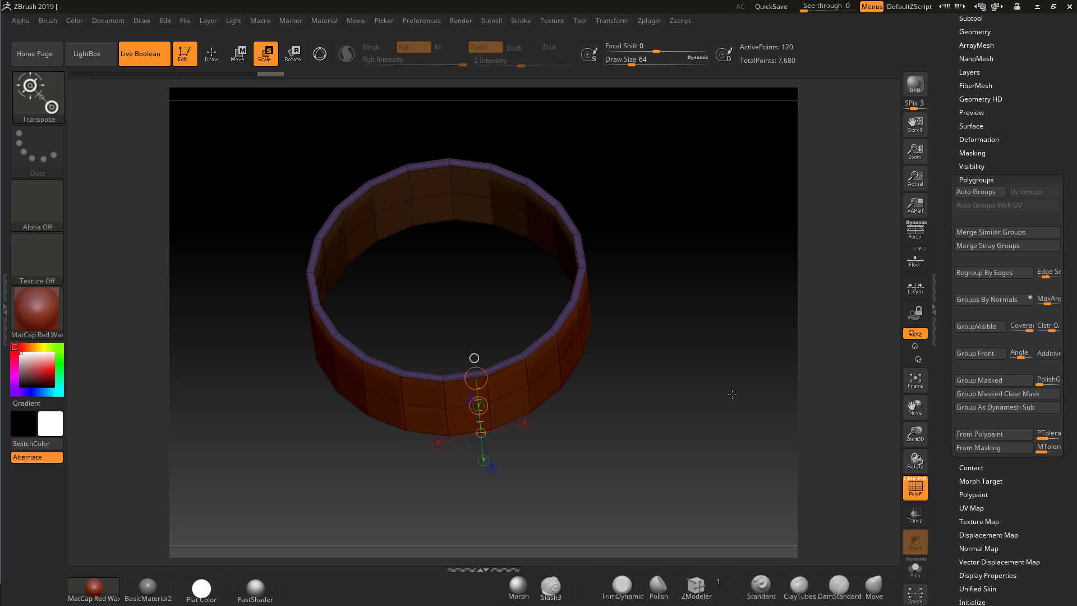